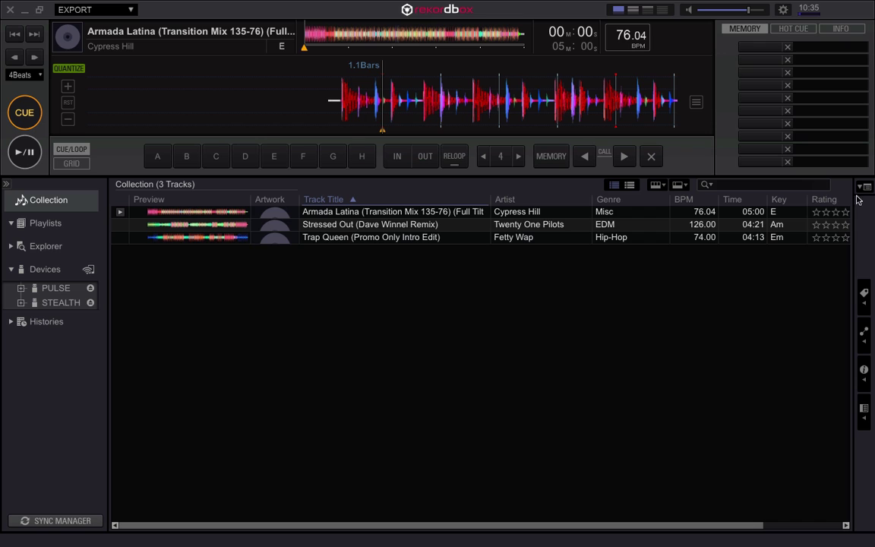
# Review the track analysis mode and the available BPM ranges in the analysis preferences, then close the preferences.
pyautogui.click(784, 10)
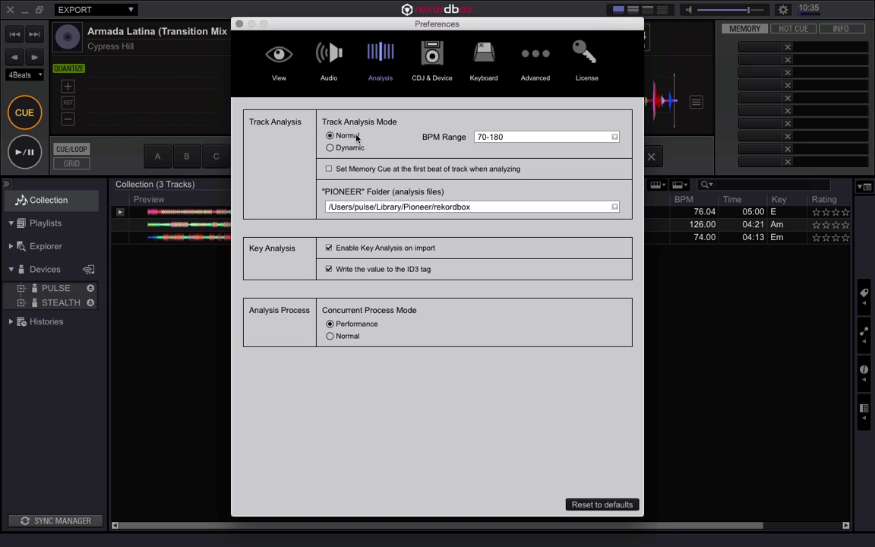
pyautogui.click(517, 138)
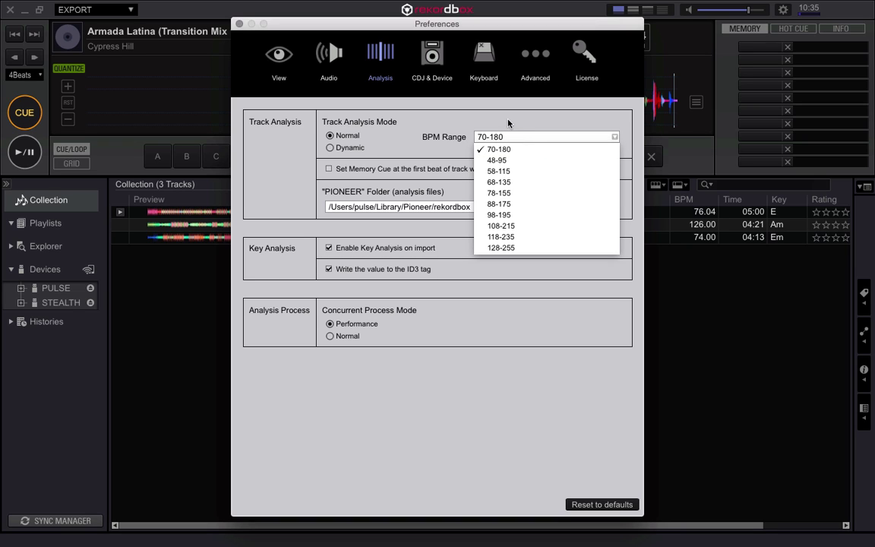
pyautogui.click(509, 123)
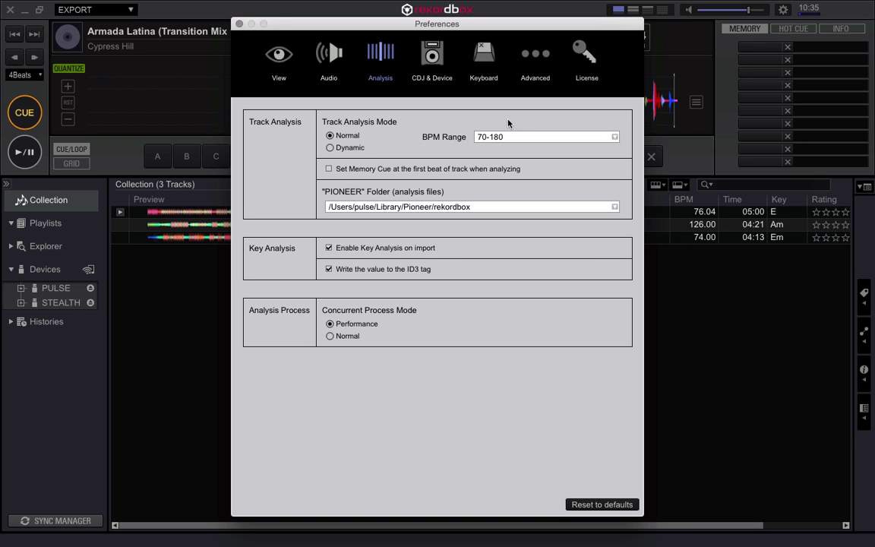
pyautogui.click(239, 23)
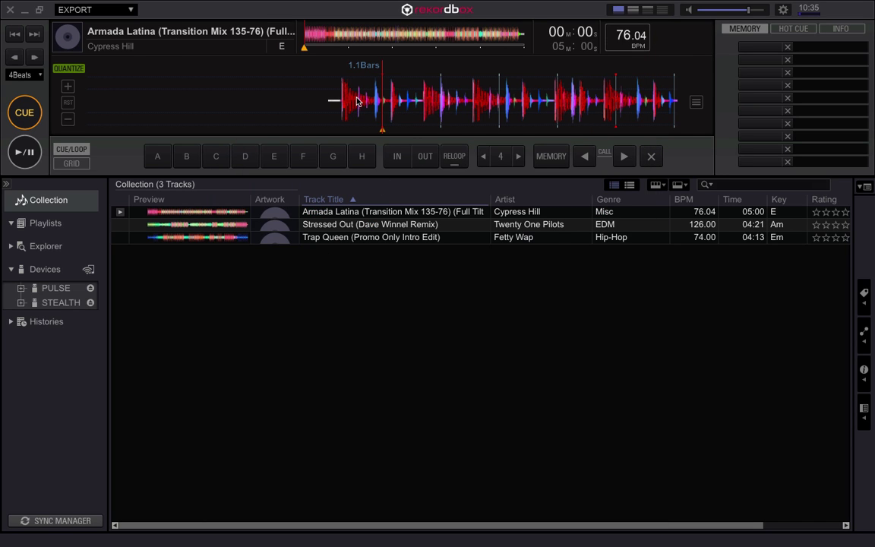
# Place the beatgrid's first beat and the cue point on the opening beat of Armada Latina.
pyautogui.moveTo(346, 102); pyautogui.dragTo(380, 103)
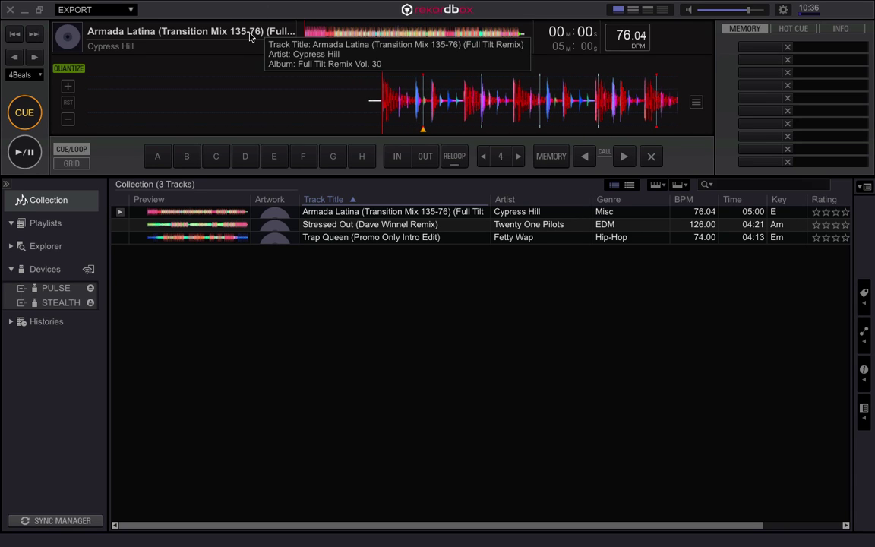
pyautogui.click(74, 164)
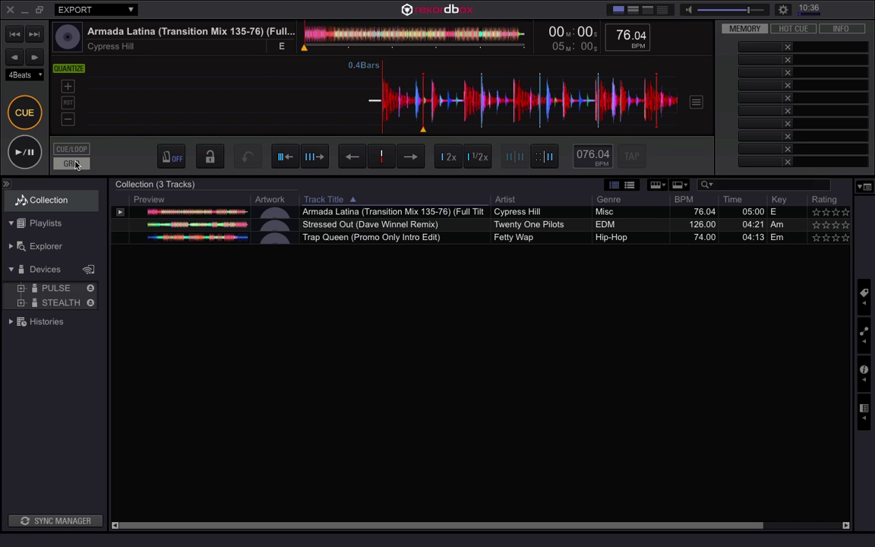
pyautogui.click(382, 157)
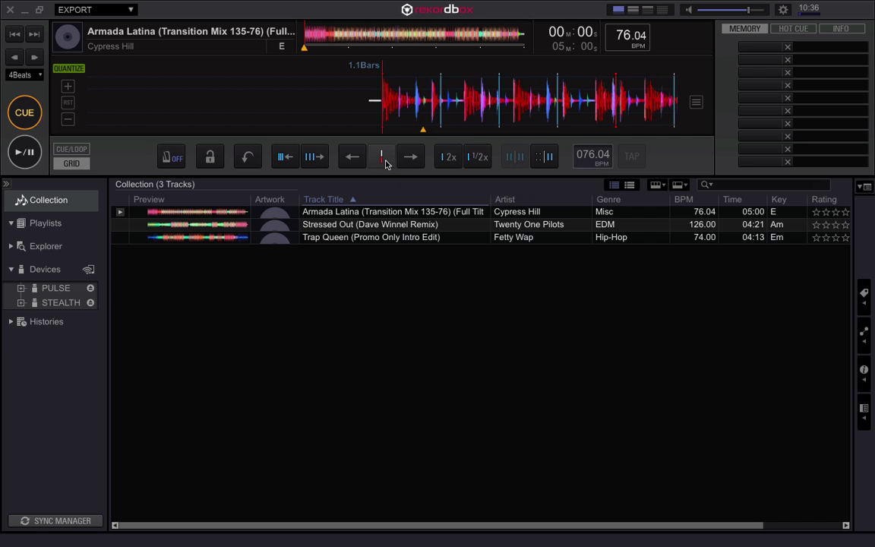
pyautogui.click(35, 112)
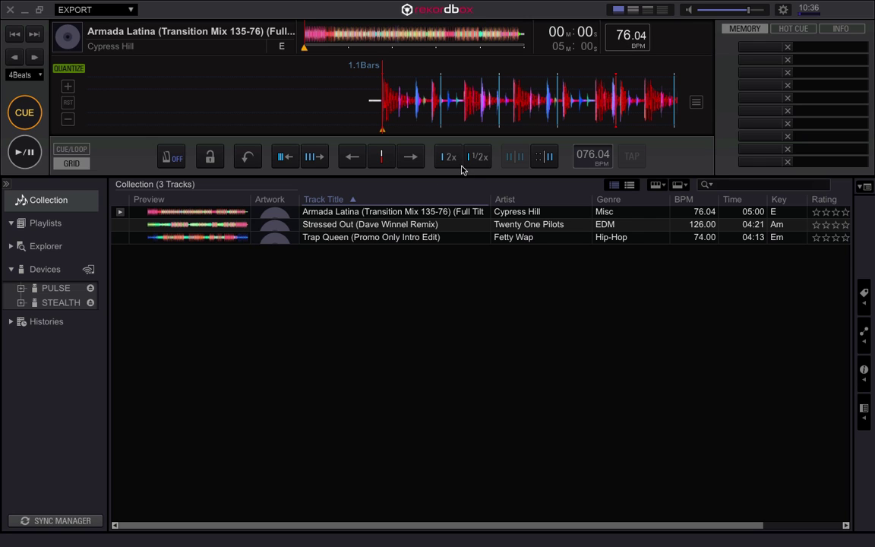
# Narrow the beatgrid spacing in small increments until the grid tempo is 135.14 BPM and lines match the intro beats.
pyautogui.click(286, 159)
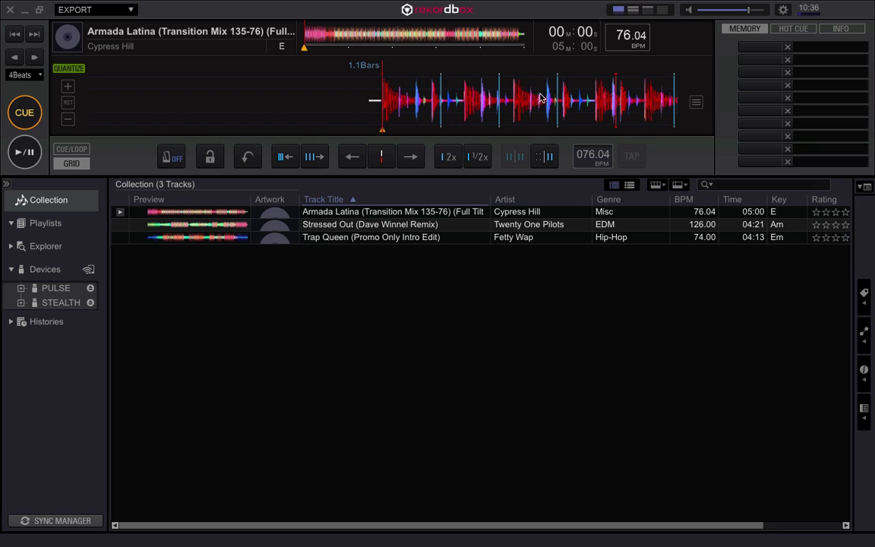
pyautogui.click(276, 153)
pyautogui.moveTo(276, 152); pyautogui.dragTo(312, 157)
pyautogui.click(277, 153)
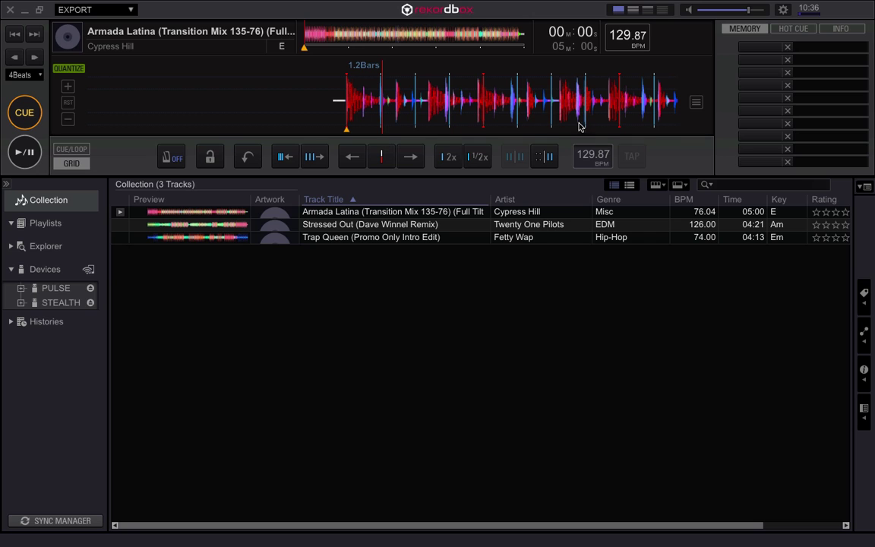
pyautogui.click(283, 156)
pyautogui.press('space')
pyautogui.press('space')
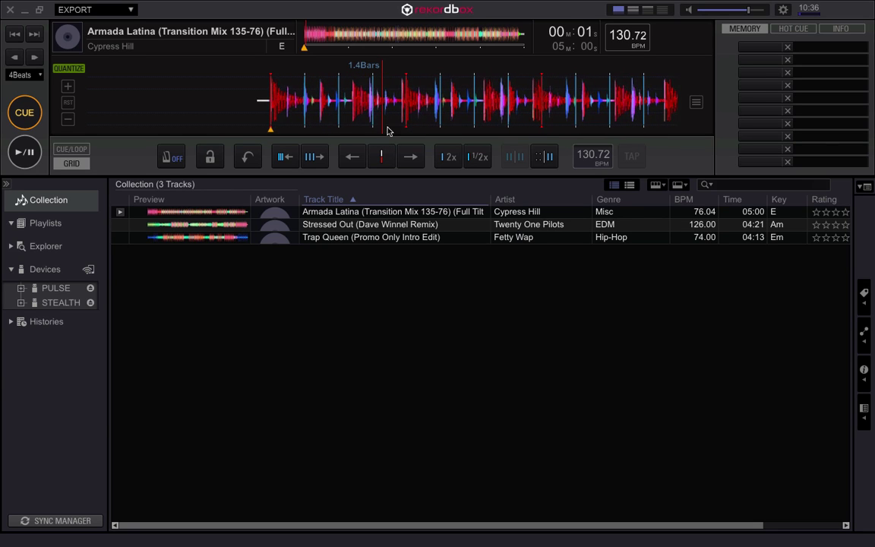
pyautogui.click(291, 156)
pyautogui.click(291, 155)
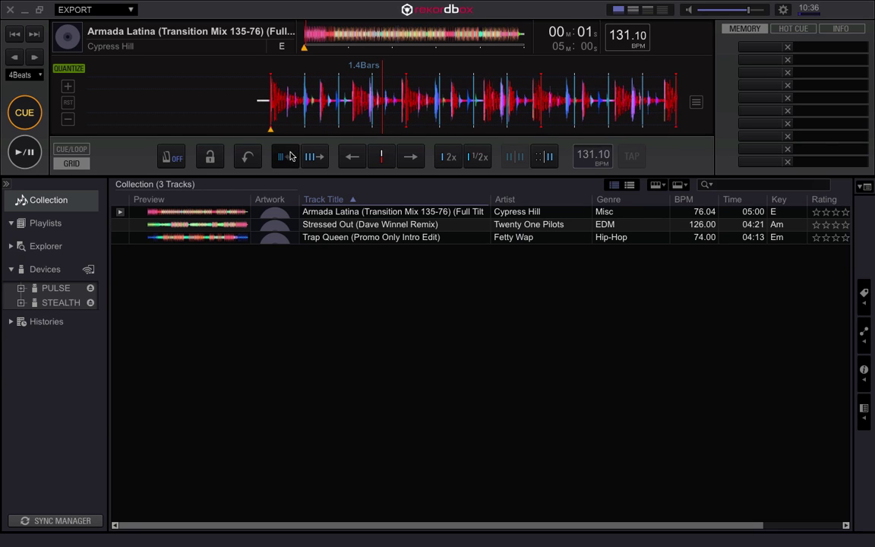
pyautogui.click(291, 155)
pyautogui.click(291, 155)
pyautogui.click(290, 156)
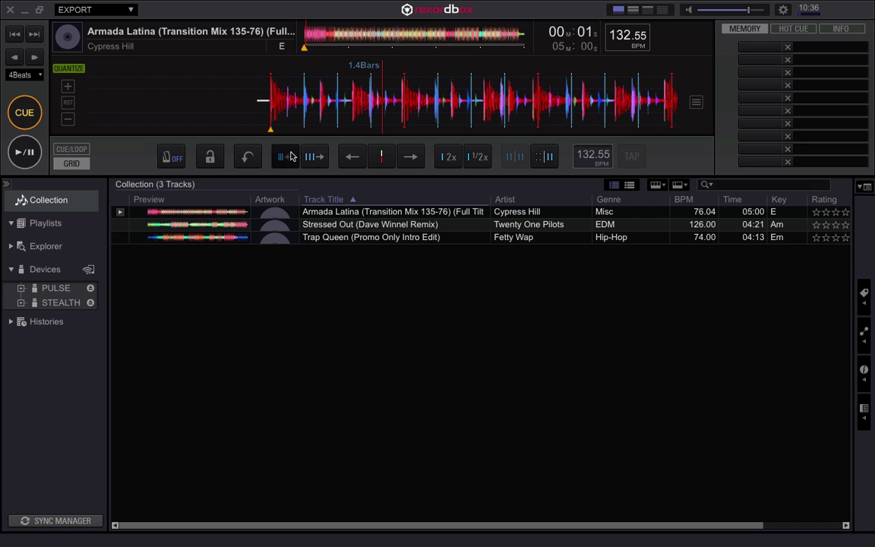
pyautogui.click(290, 155)
pyautogui.click(290, 156)
pyautogui.click(291, 156)
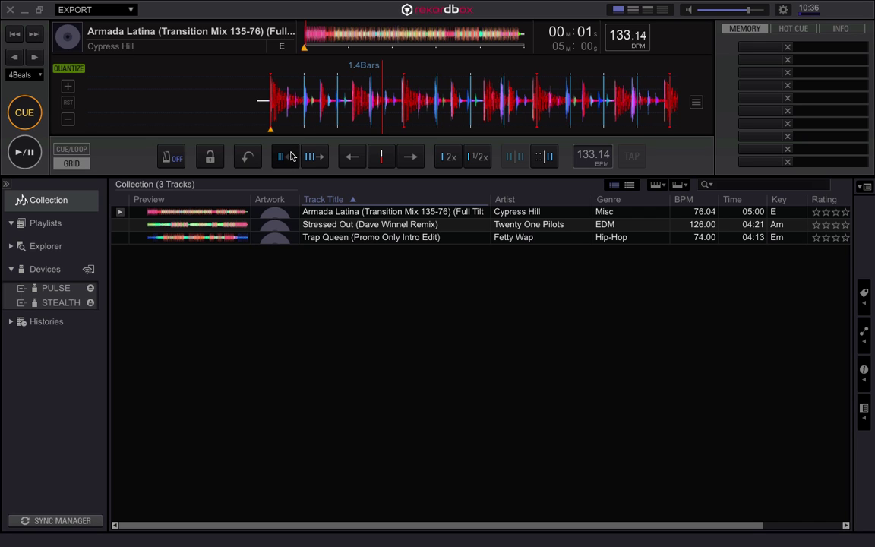
pyautogui.click(291, 155)
pyautogui.click(291, 155)
pyautogui.click(291, 156)
pyautogui.click(291, 155)
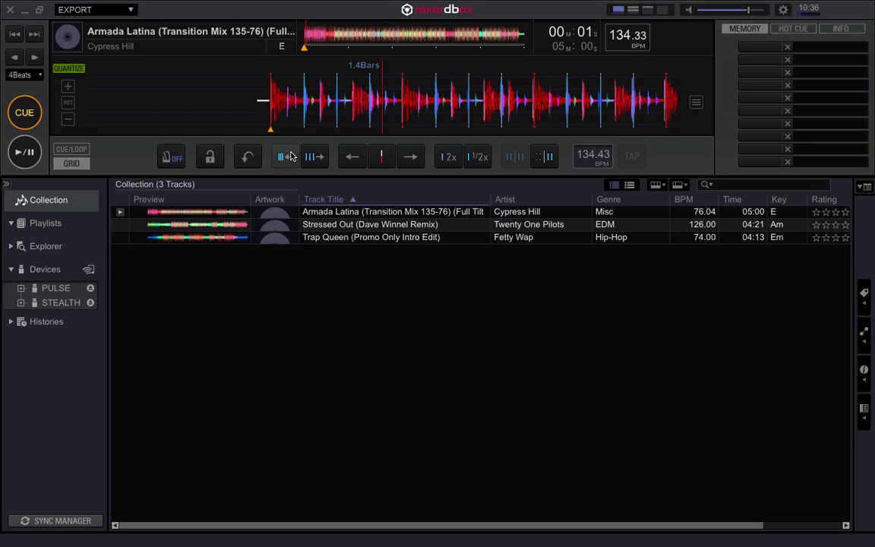
pyautogui.click(291, 155)
pyautogui.click(291, 156)
pyautogui.click(291, 155)
pyautogui.click(290, 156)
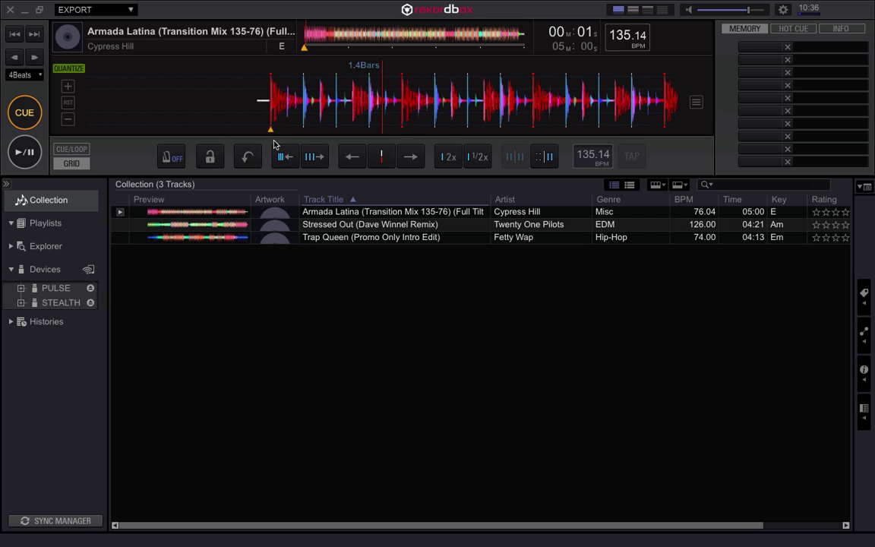
# Turn on the metronome and play the track for about 30 seconds to check the beatgrid, then pause.
pyautogui.click(172, 156)
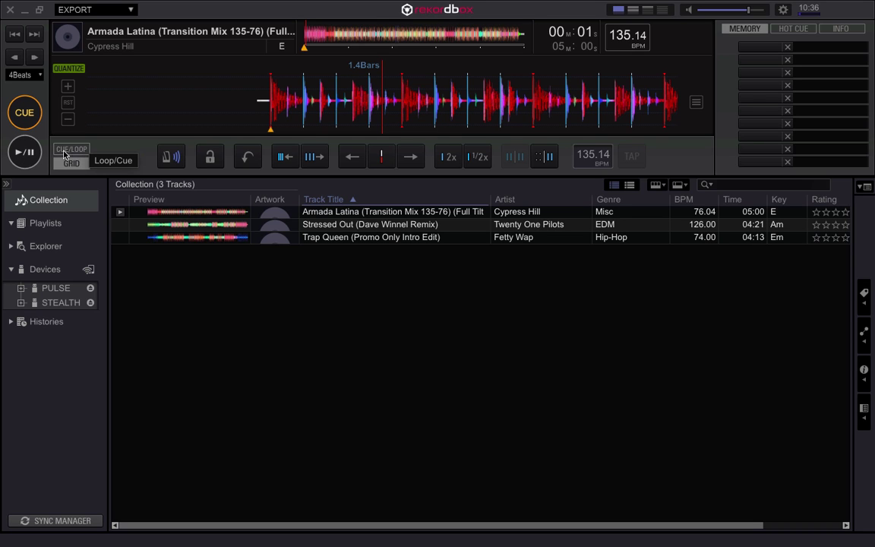
pyautogui.click(14, 154)
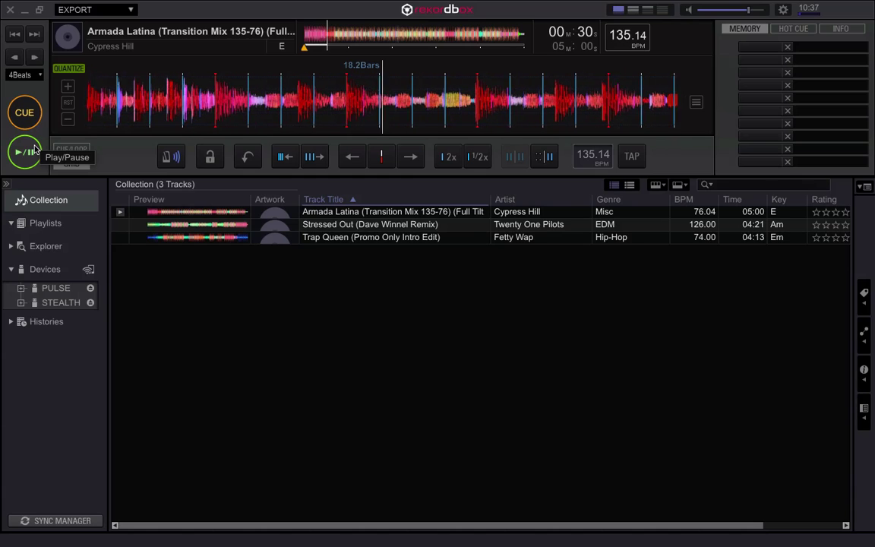
pyautogui.click(27, 151)
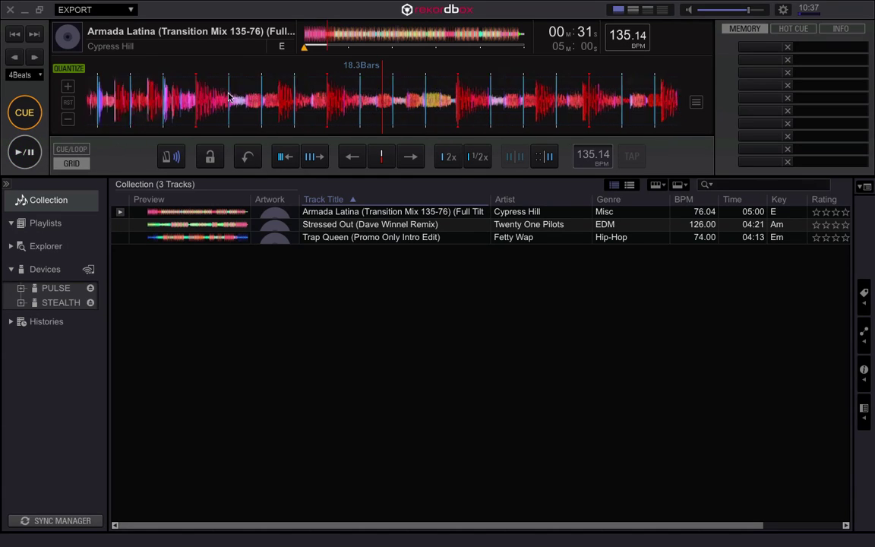
# Limit grid adjustments to the section from bar 17.1 onward and set that section's beatgrid to 136.05 BPM.
pyautogui.moveTo(230, 97); pyautogui.dragTo(396, 102)
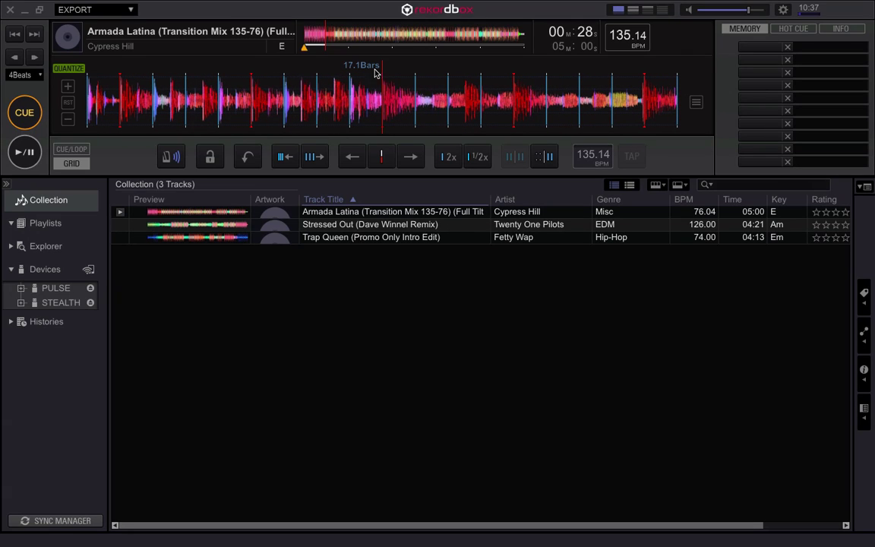
pyautogui.click(547, 160)
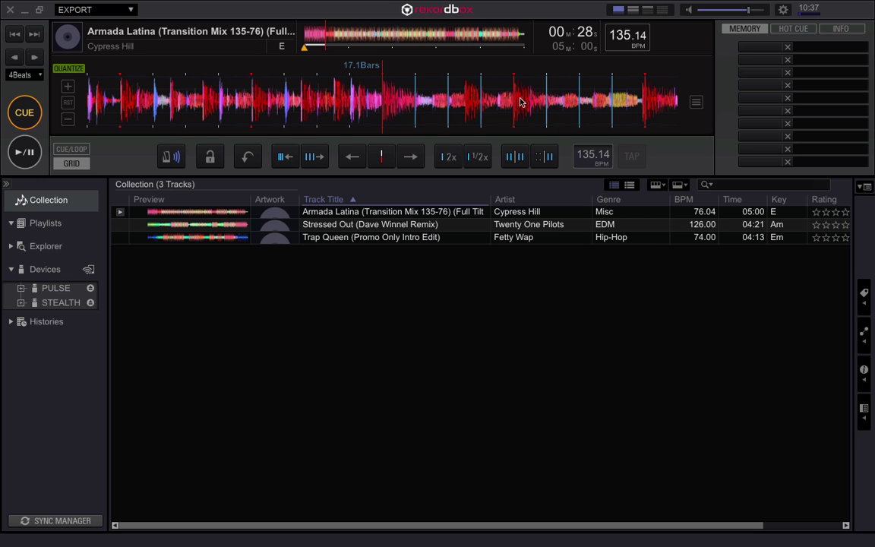
pyautogui.scroll(-3, 615, 100)
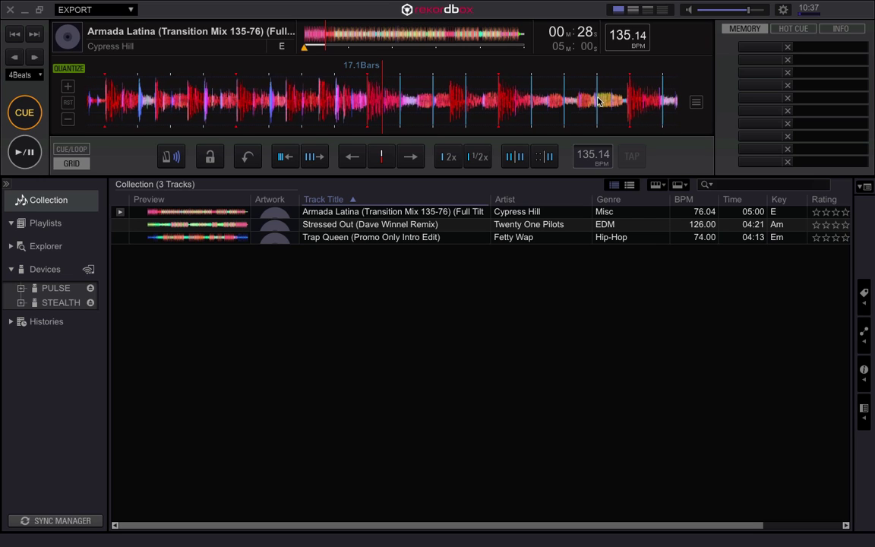
pyautogui.click(288, 155)
pyautogui.click(287, 156)
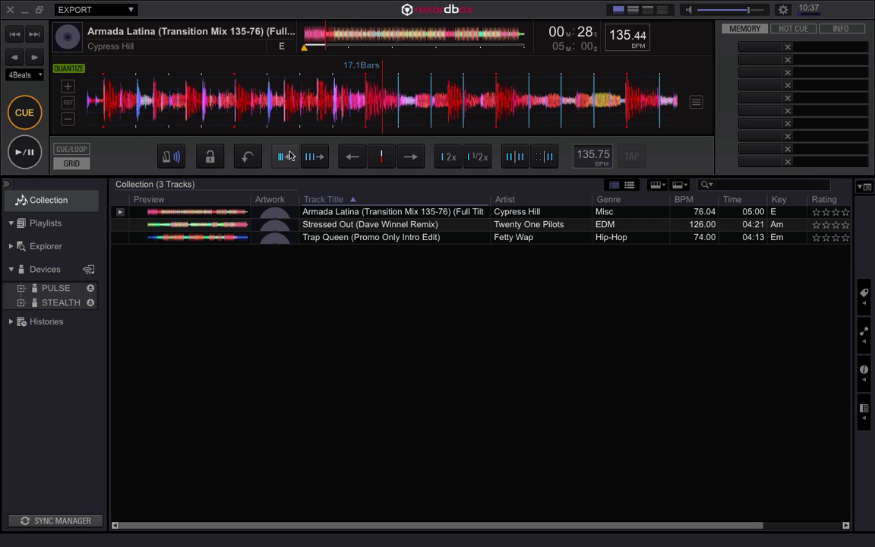
pyautogui.click(288, 156)
pyautogui.click(288, 155)
pyautogui.click(288, 156)
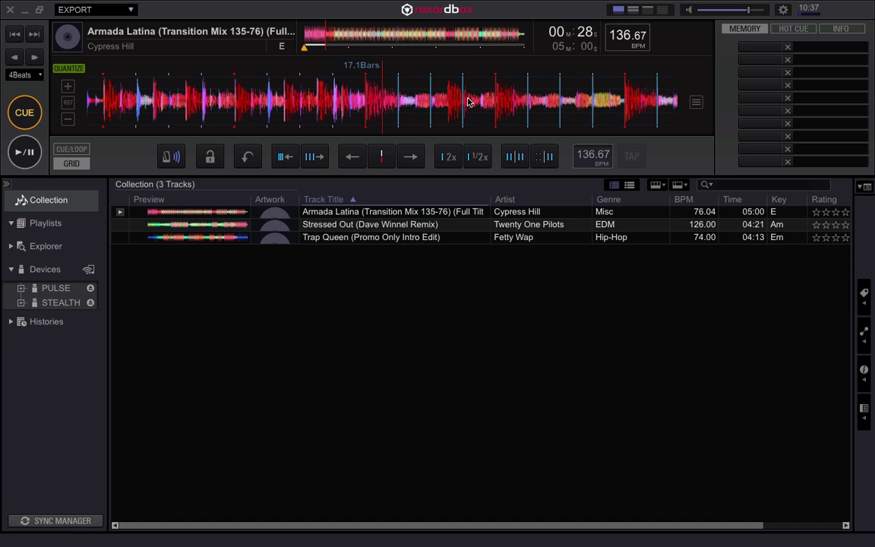
pyautogui.click(311, 155)
pyautogui.click(311, 154)
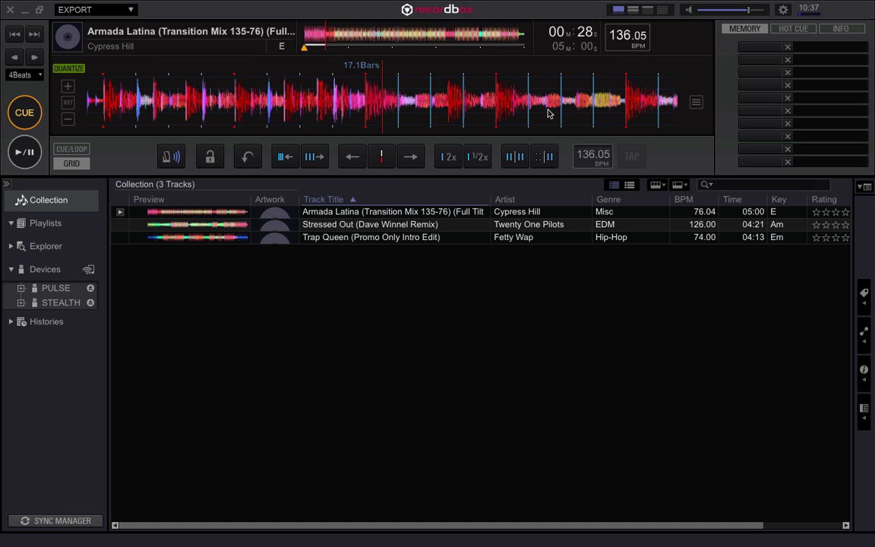
# Start a new grid adjustment at bar 18.1 and fine-tune the beatgrid from there onward to 137.30 BPM.
pyautogui.moveTo(548, 114); pyautogui.dragTo(438, 129)
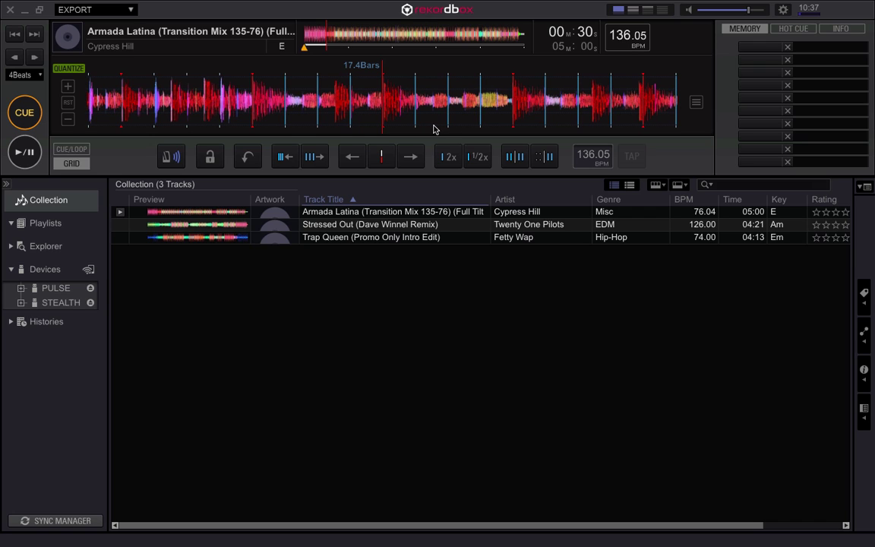
pyautogui.click(548, 157)
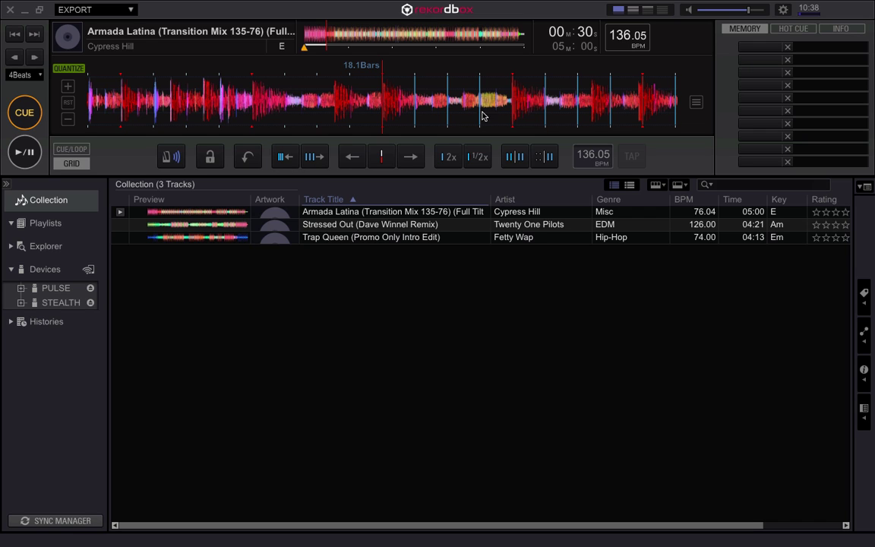
pyautogui.moveTo(481, 115); pyautogui.dragTo(397, 107)
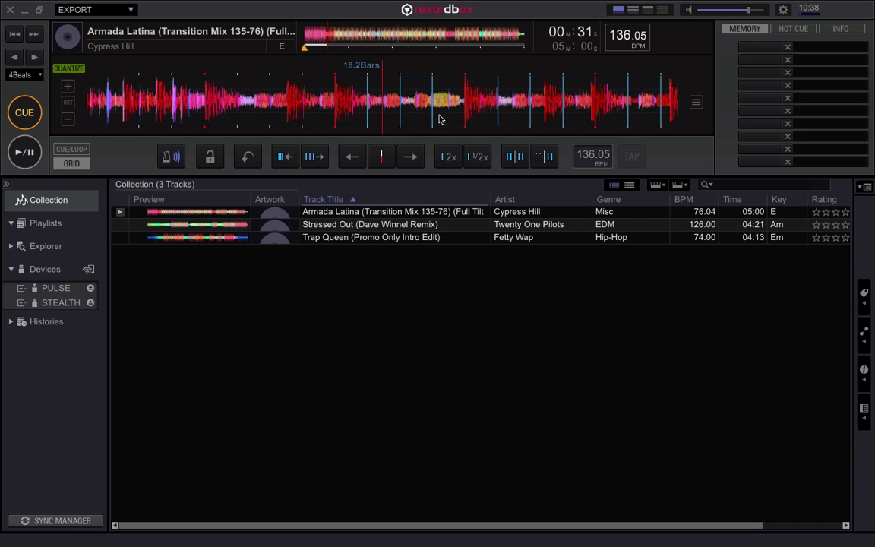
pyautogui.click(284, 157)
pyautogui.click(284, 157)
pyautogui.click(284, 157)
pyautogui.click(283, 158)
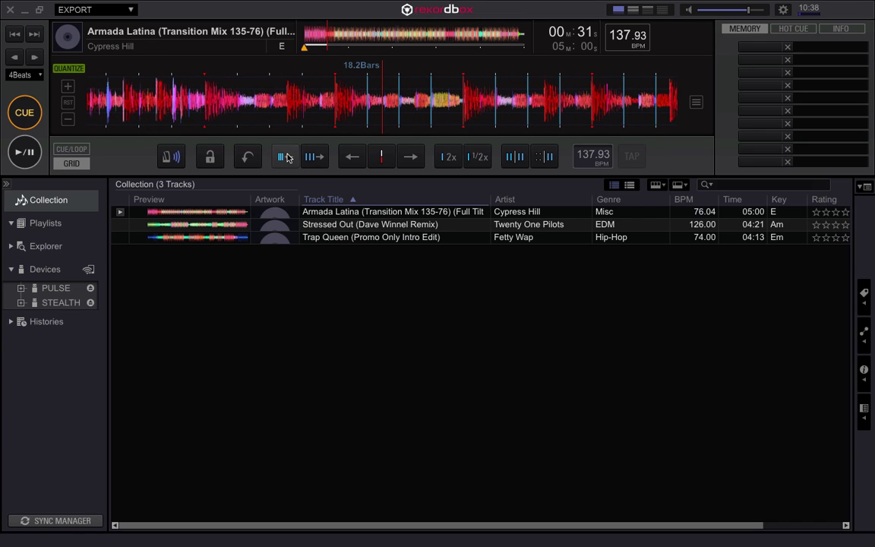
pyautogui.click(285, 157)
pyautogui.click(286, 156)
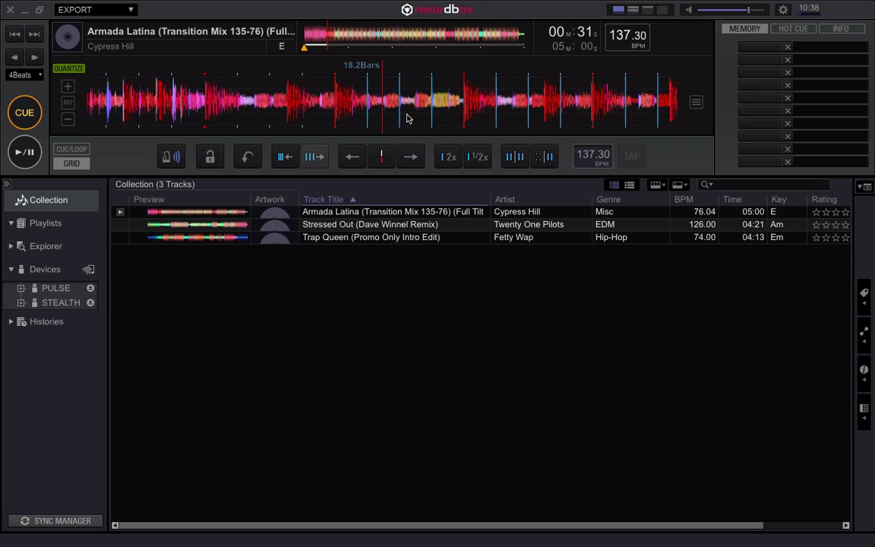
# Start another grid adjustment at bar 19.1 and shift the beatgrid from there slightly later to match the beats.
pyautogui.moveTo(521, 113); pyautogui.dragTo(441, 121)
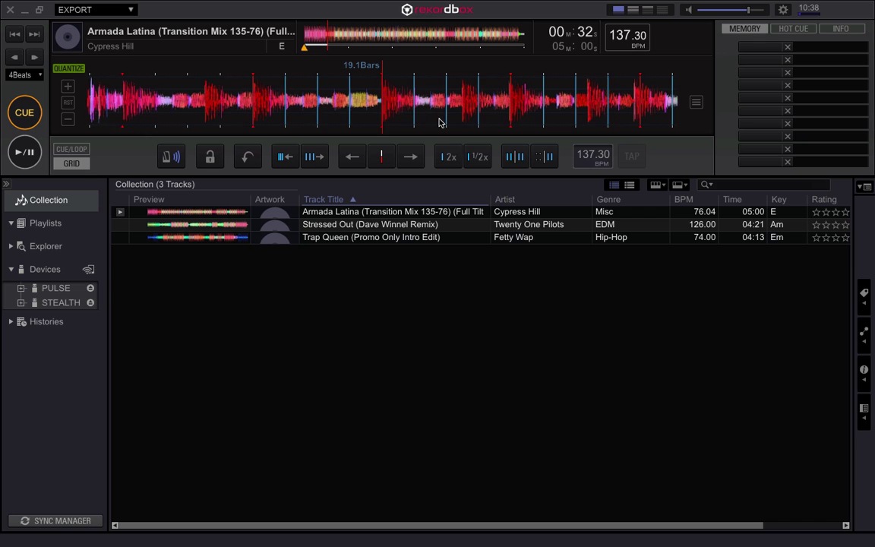
pyautogui.click(547, 156)
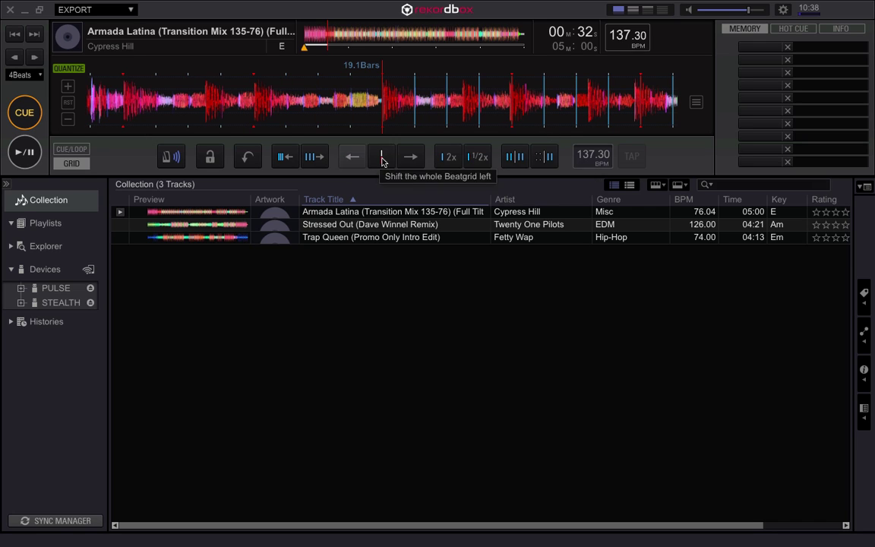
pyautogui.press('space')
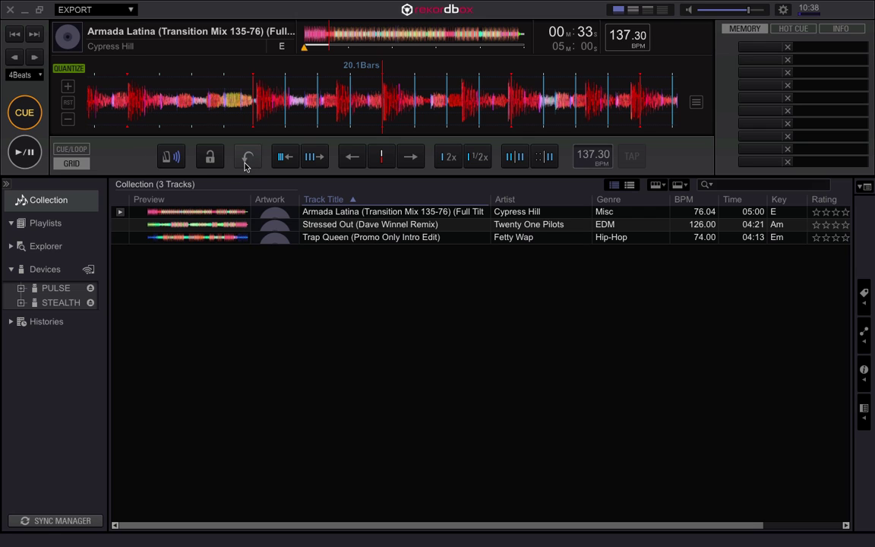
pyautogui.click(224, 146)
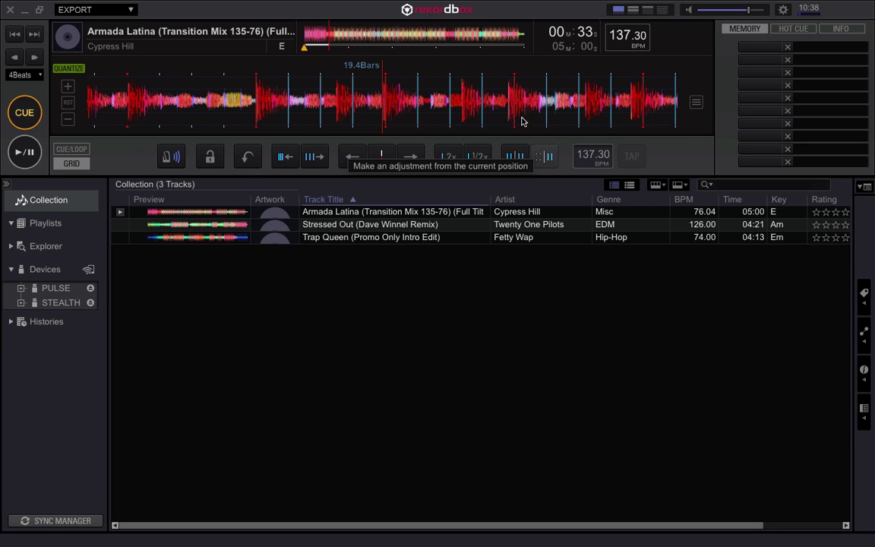
pyautogui.moveTo(486, 117); pyautogui.dragTo(503, 117)
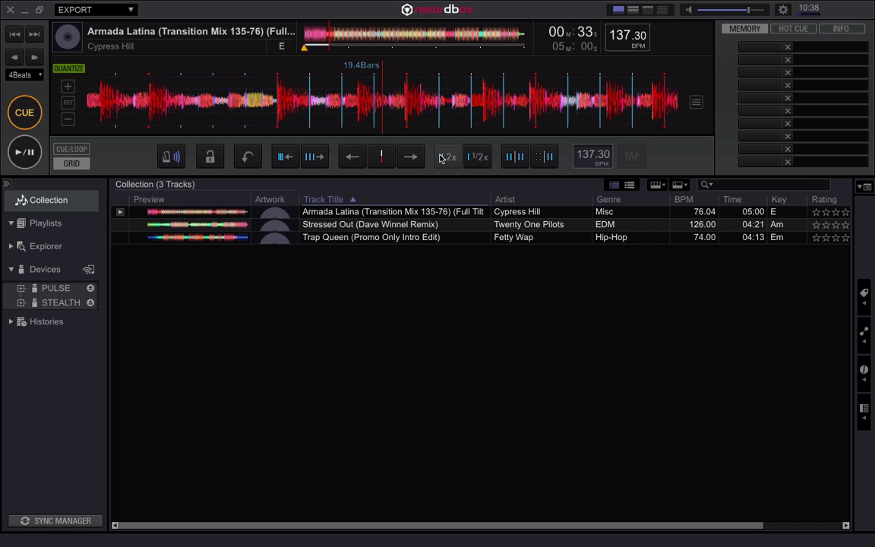
# Increase the tempo of the beatgrid section starting at bar 19.1 to 139.86 BPM.
pyautogui.click(284, 157)
pyautogui.click(284, 156)
pyautogui.click(284, 157)
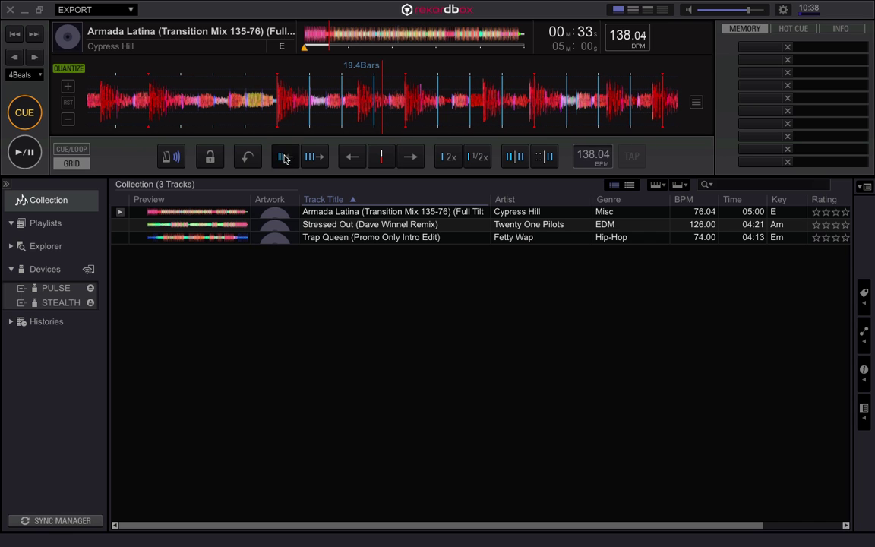
pyautogui.click(284, 156)
pyautogui.click(284, 156)
pyautogui.click(284, 156)
pyautogui.click(284, 156)
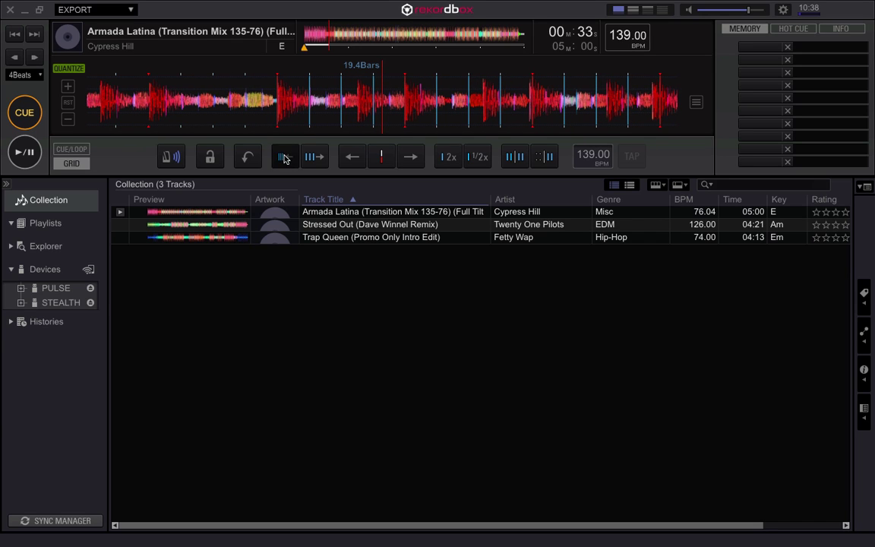
pyautogui.click(283, 156)
pyautogui.click(284, 157)
pyautogui.click(284, 157)
pyautogui.click(284, 156)
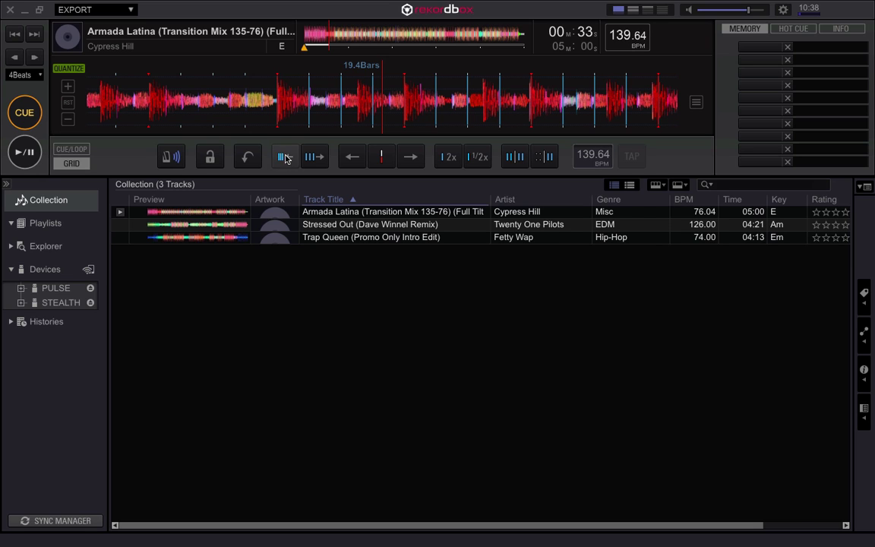
pyautogui.click(284, 156)
pyautogui.click(284, 157)
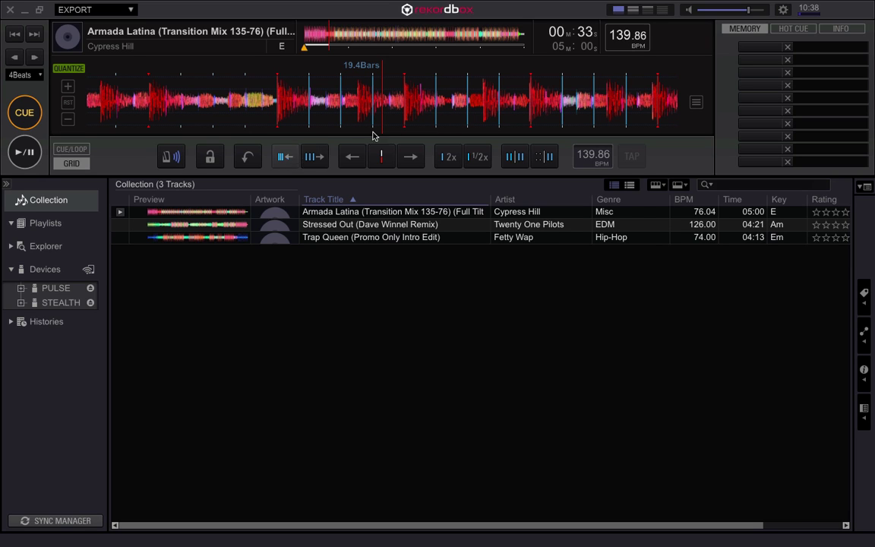
# Start a new grid adjustment at bar 20.1 and set the beatgrid from there onward to 140.85 BPM.
pyautogui.moveTo(425, 101); pyautogui.dragTo(448, 116)
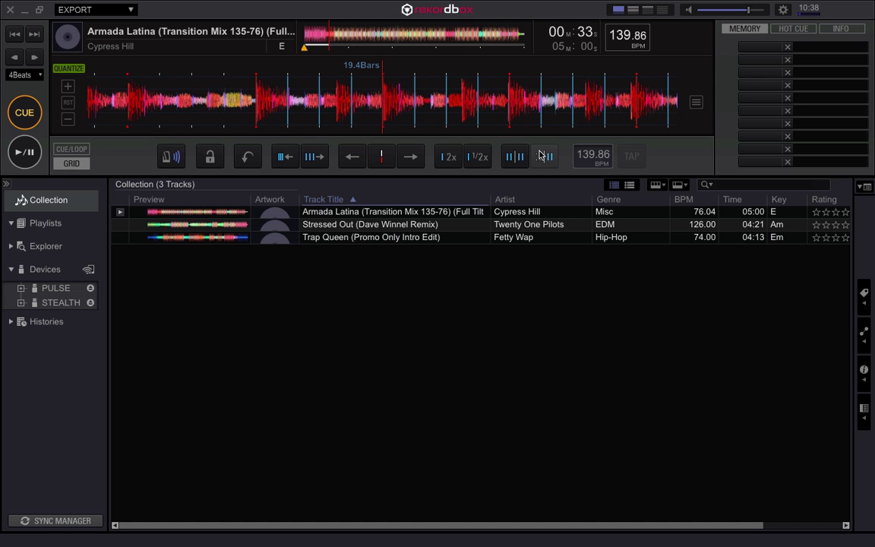
pyautogui.click(488, 144)
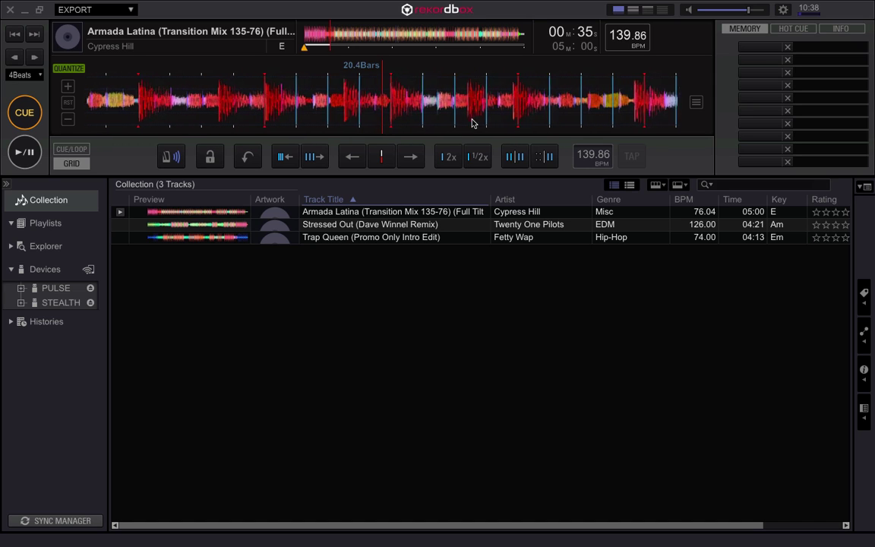
pyautogui.moveTo(471, 123); pyautogui.dragTo(470, 125)
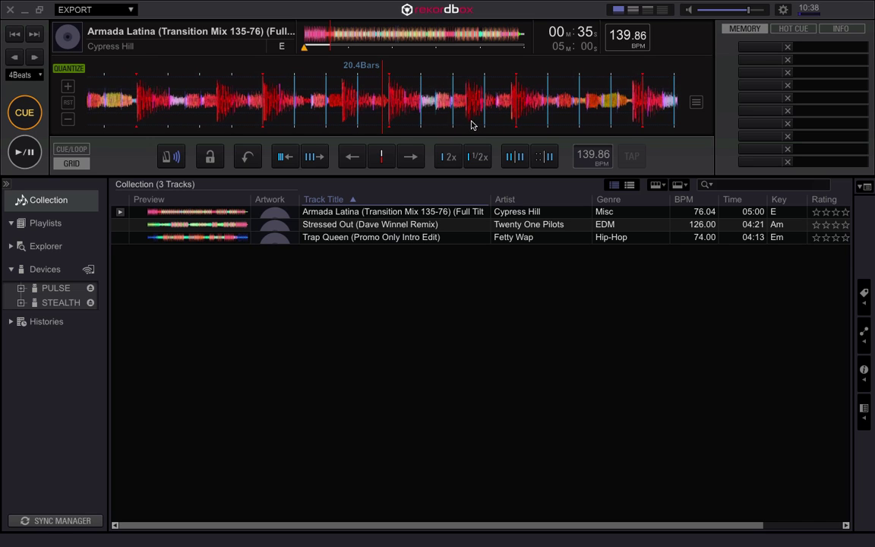
pyautogui.click(279, 155)
pyautogui.click(280, 155)
pyautogui.click(281, 155)
pyautogui.click(281, 156)
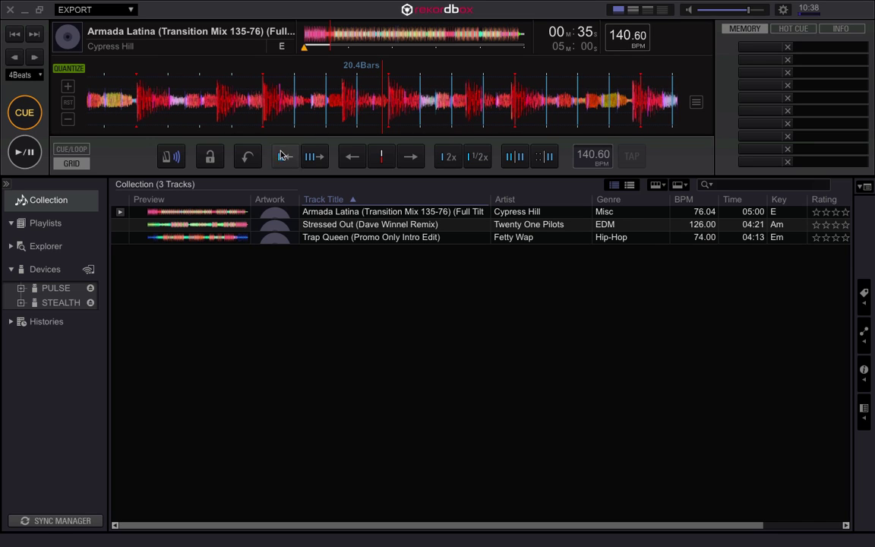
pyautogui.click(282, 156)
pyautogui.click(282, 156)
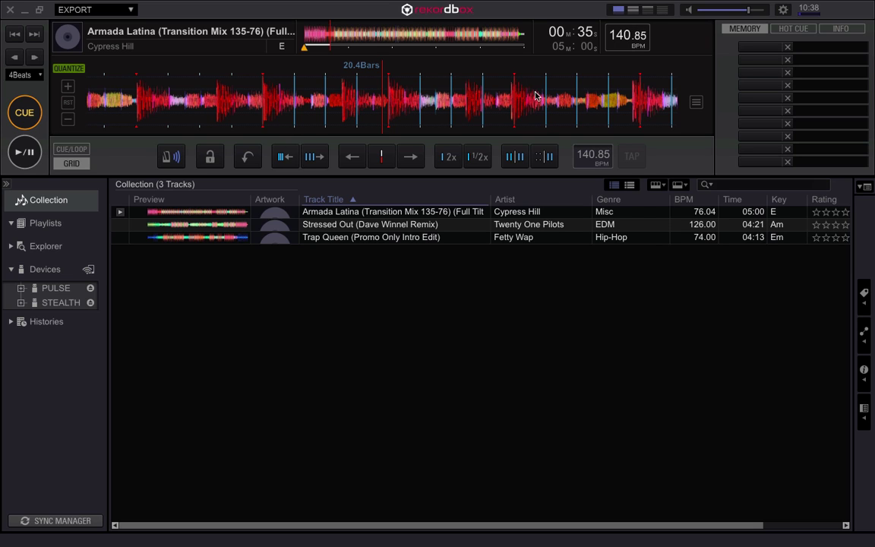
# Start a new grid adjustment at bar 21.1 and fine-tune the beatgrid from there onward to 144.93 BPM.
pyautogui.moveTo(535, 96); pyautogui.dragTo(524, 108)
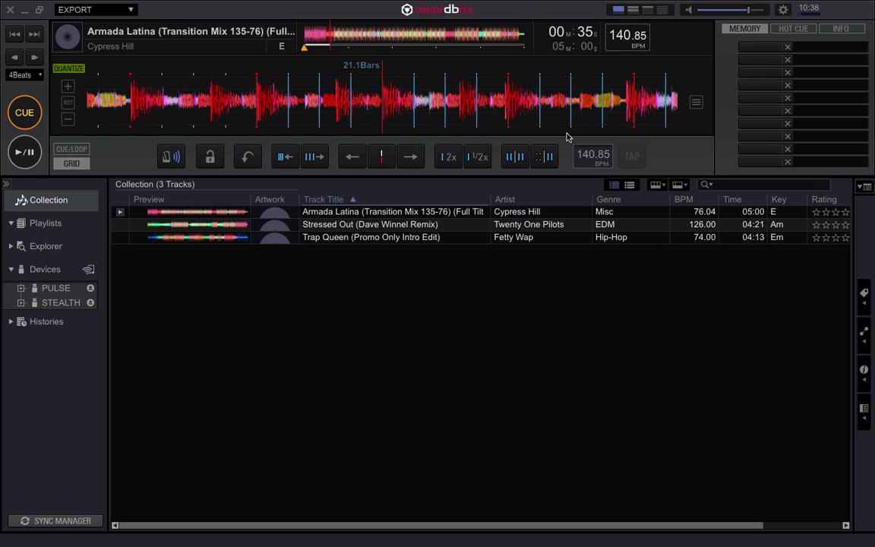
pyautogui.moveTo(346, 117); pyautogui.dragTo(326, 119)
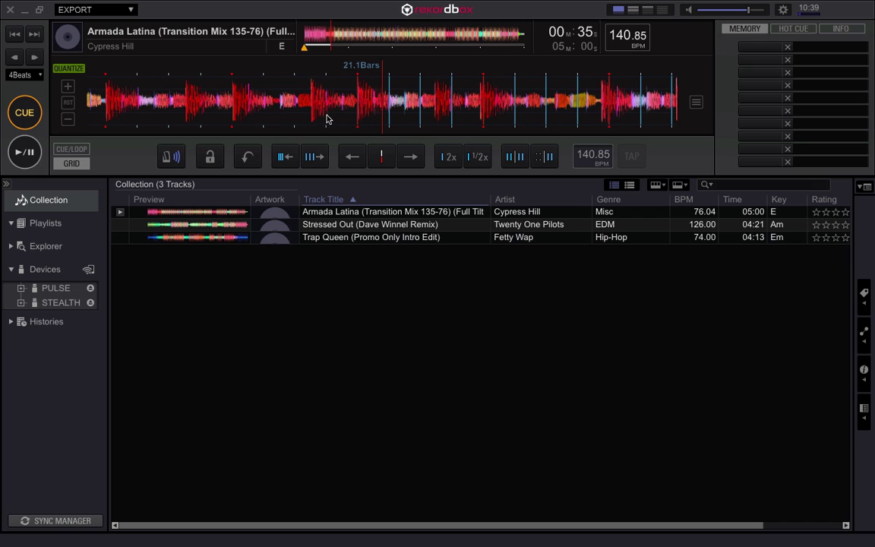
pyautogui.click(286, 161)
pyautogui.click(288, 161)
pyautogui.click(313, 161)
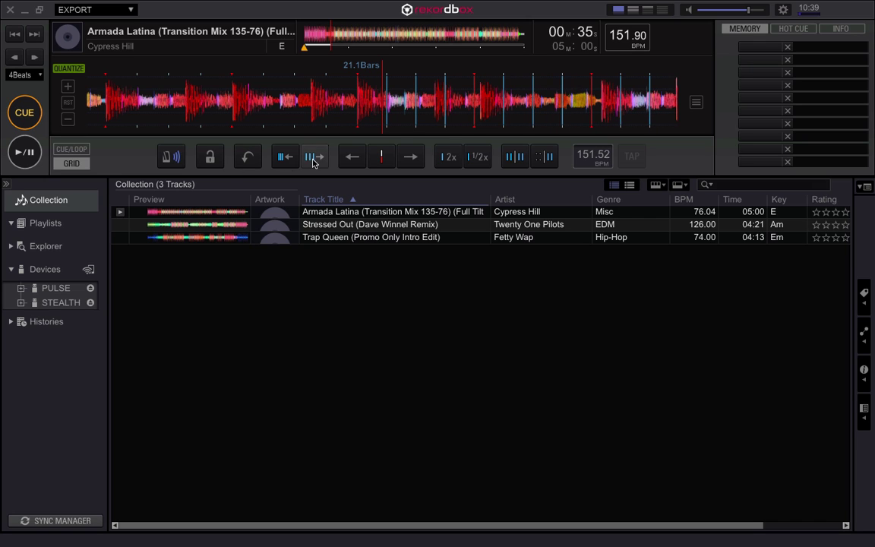
pyautogui.click(313, 162)
pyautogui.click(313, 162)
pyautogui.click(313, 162)
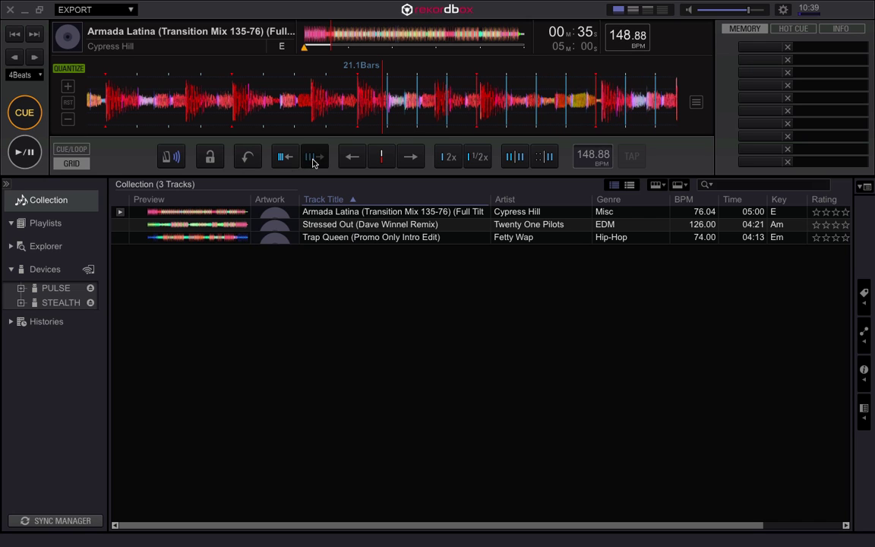
pyautogui.click(313, 162)
pyautogui.click(313, 161)
pyautogui.click(313, 161)
pyautogui.click(313, 162)
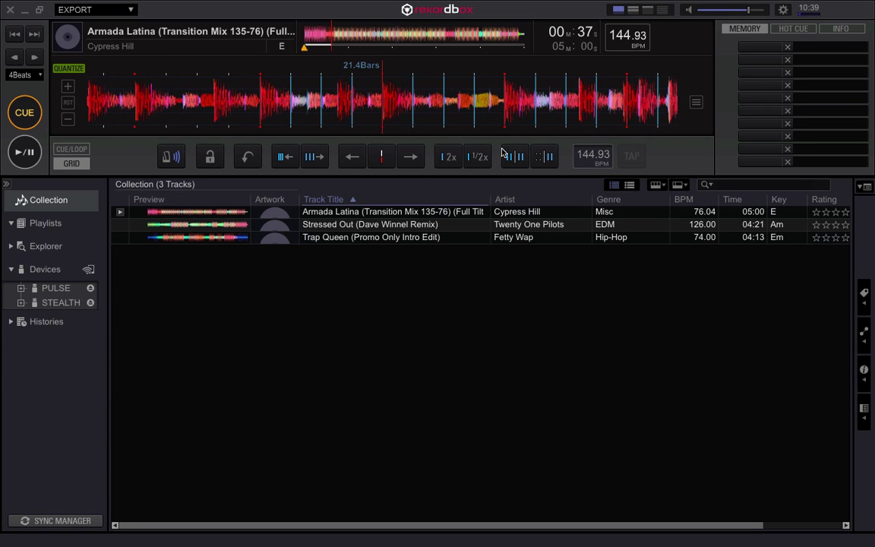
# Start a new grid adjustment at bar 22.1 and fine-tune the beatgrid from there onward to 145.90 BPM.
pyautogui.moveTo(566, 117); pyautogui.dragTo(448, 118)
pyautogui.click(288, 158)
pyautogui.click(290, 158)
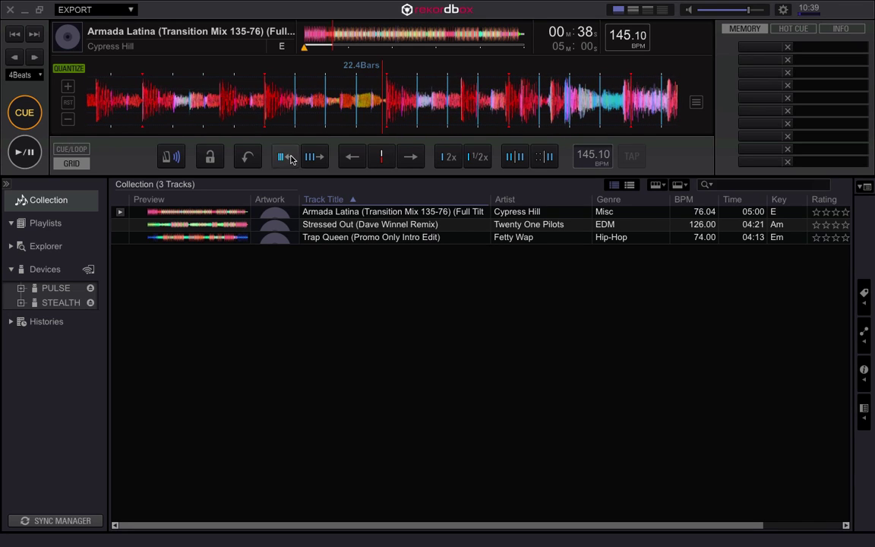
pyautogui.click(291, 159)
pyautogui.click(292, 159)
pyautogui.click(291, 159)
pyautogui.click(290, 158)
pyautogui.click(290, 158)
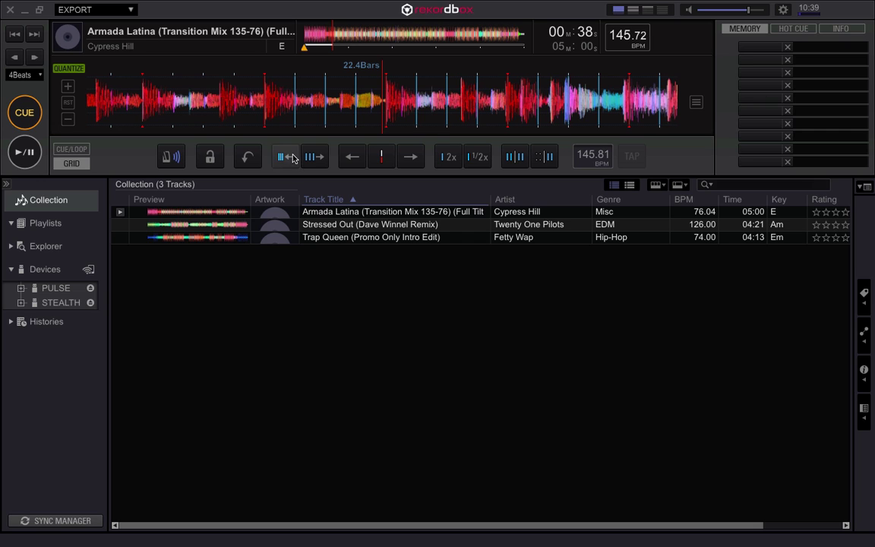
pyautogui.click(291, 157)
pyautogui.click(294, 158)
pyautogui.click(302, 157)
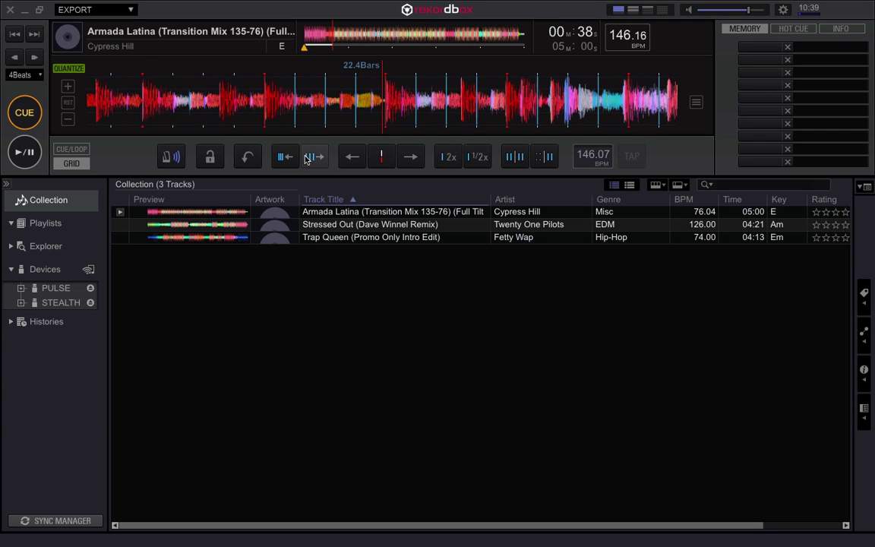
pyautogui.click(302, 158)
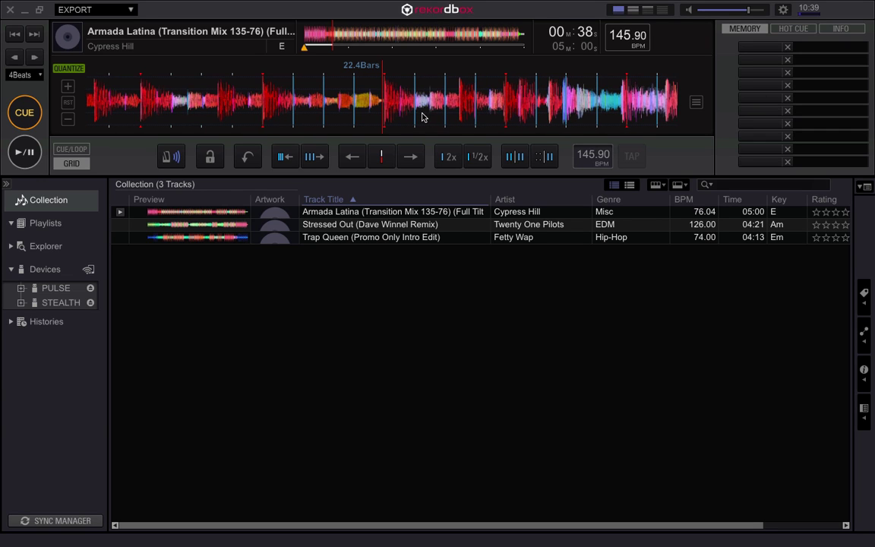
# Start a new grid adjustment at bar 23.1 and set the beatgrid from there onward to 147.90 BPM.
pyautogui.scroll(-1, 423, 116)
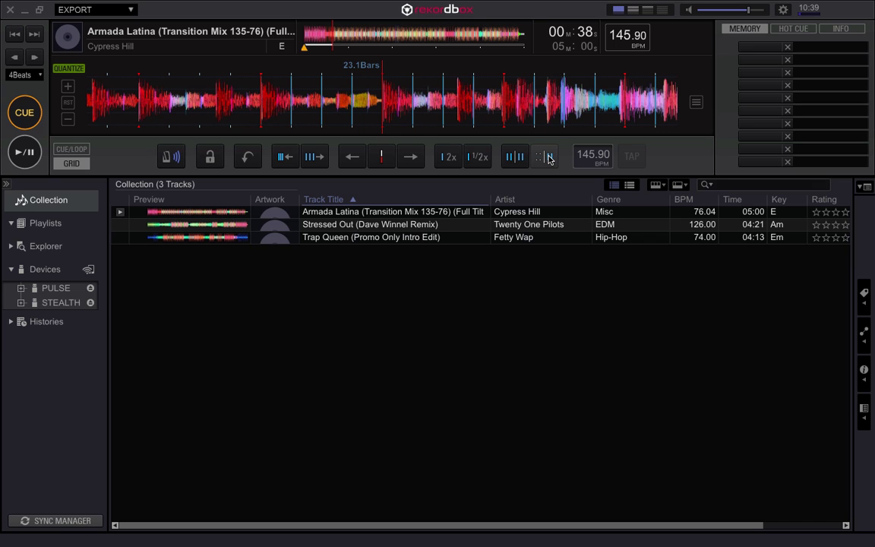
pyautogui.scroll(-5, 558, 115)
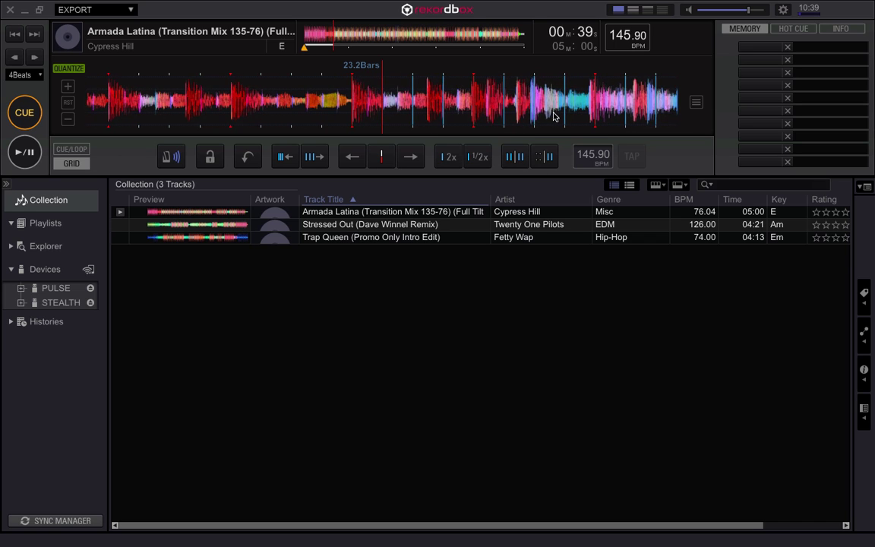
pyautogui.scroll(-3, 509, 119)
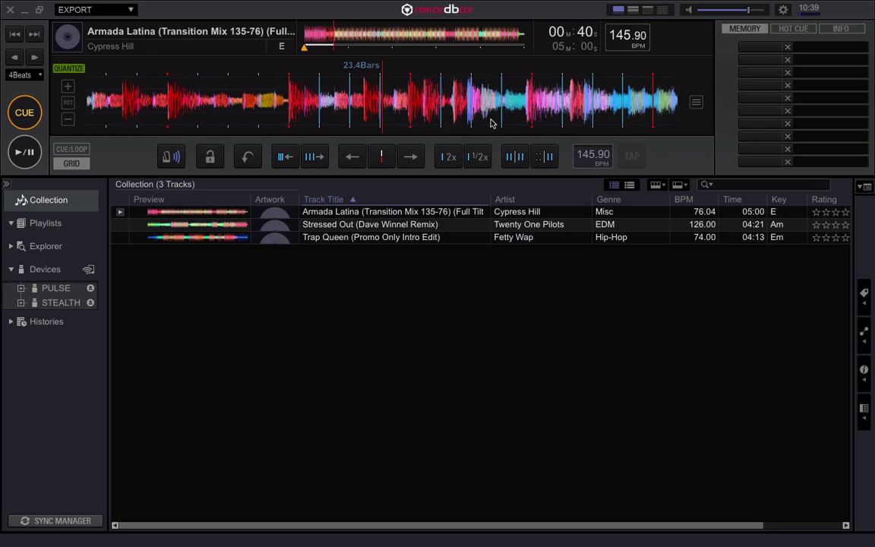
pyautogui.click(283, 156)
pyautogui.click(283, 156)
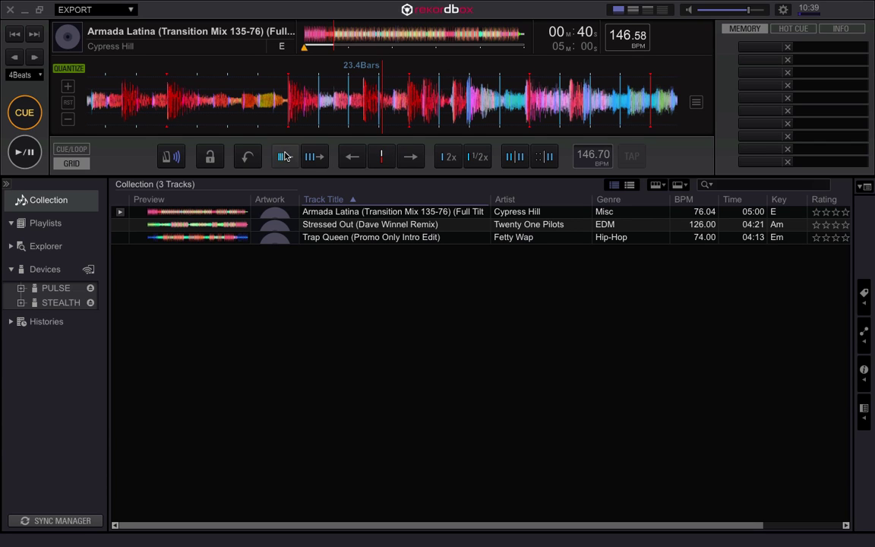
pyautogui.click(283, 156)
pyautogui.click(283, 157)
pyautogui.click(283, 156)
pyautogui.click(283, 156)
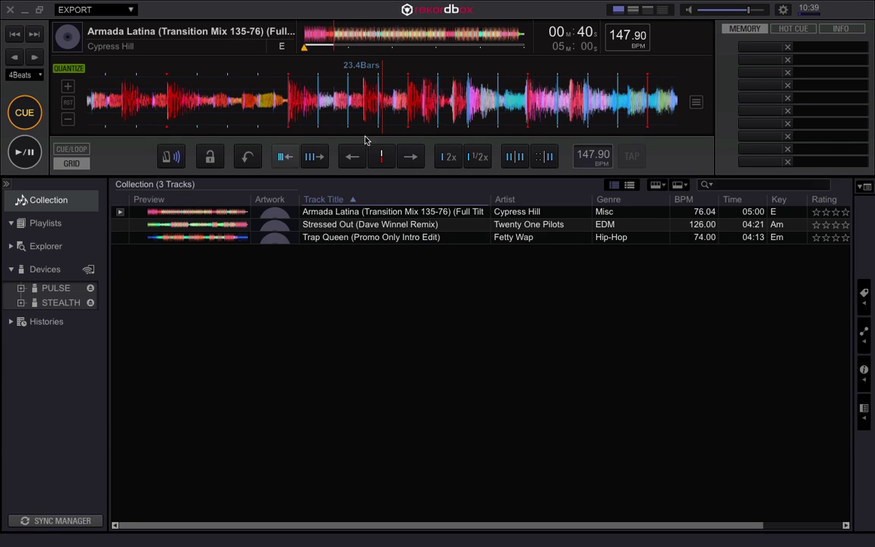
# Start a new grid adjustment at bar 24.1 and fine-tune the beatgrid from there onward to 149.72 BPM.
pyautogui.scroll(-2, 489, 118)
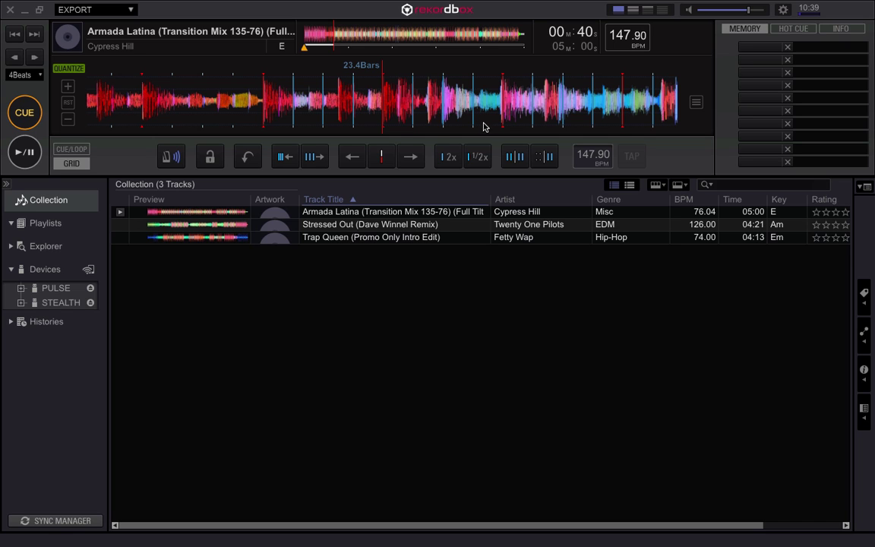
pyautogui.moveTo(576, 119); pyautogui.dragTo(456, 135)
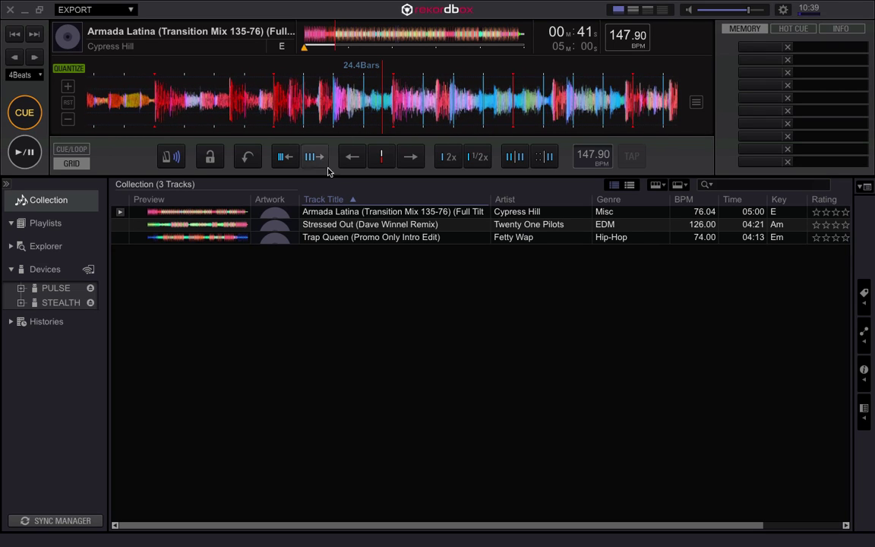
pyautogui.click(284, 157)
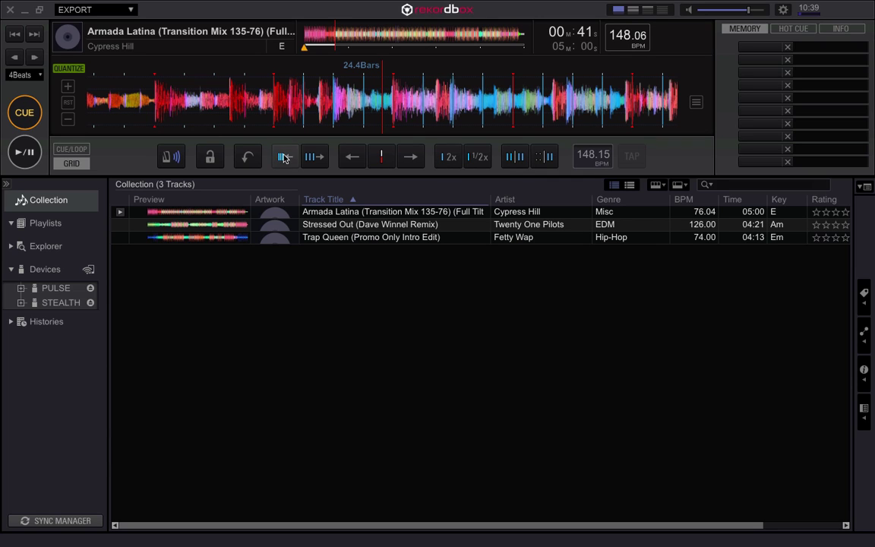
pyautogui.click(284, 157)
pyautogui.click(284, 157)
pyautogui.click(284, 157)
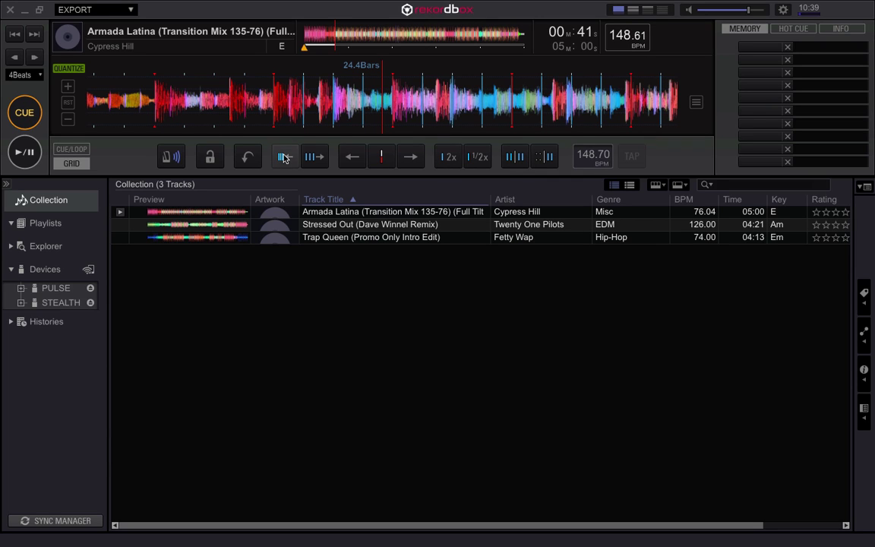
pyautogui.click(284, 157)
pyautogui.click(284, 157)
pyautogui.click(284, 158)
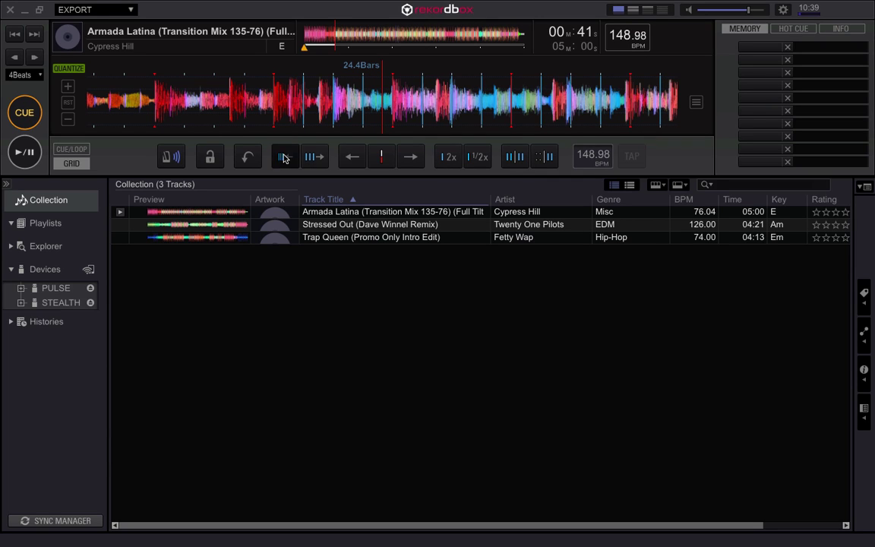
pyautogui.click(284, 157)
pyautogui.click(284, 158)
pyautogui.click(283, 157)
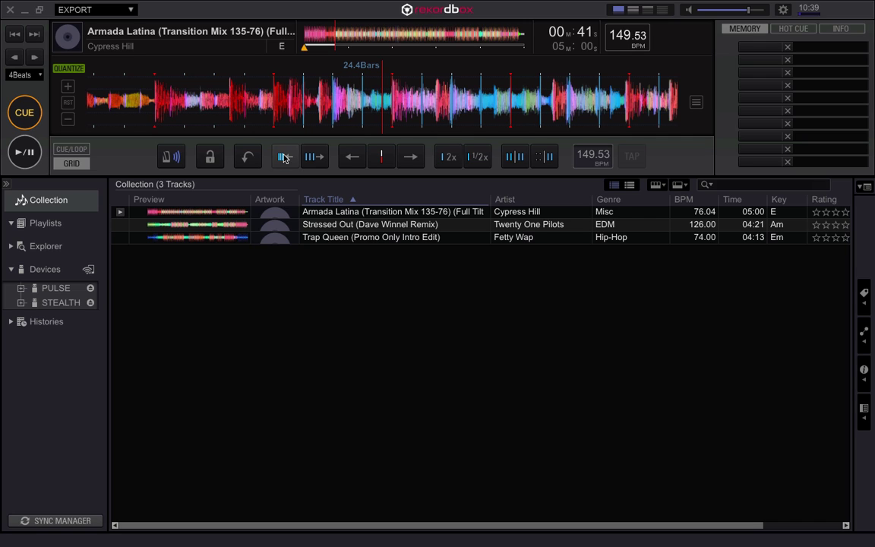
pyautogui.click(283, 157)
pyautogui.click(284, 157)
pyautogui.click(284, 157)
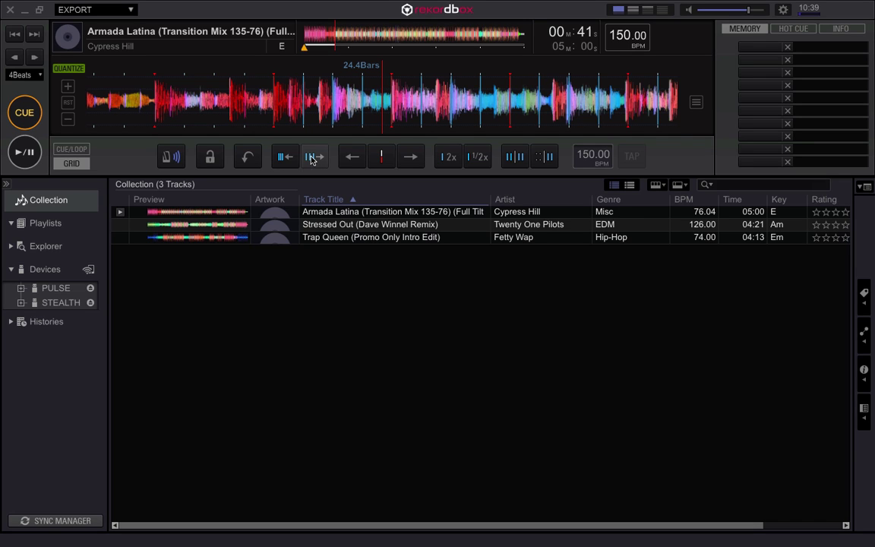
pyautogui.click(311, 158)
pyautogui.click(311, 157)
# Start a new grid adjustment at bar 25.1, and play the track from around bar 15.4 to check the corrected beatgrid.
pyautogui.press('space')
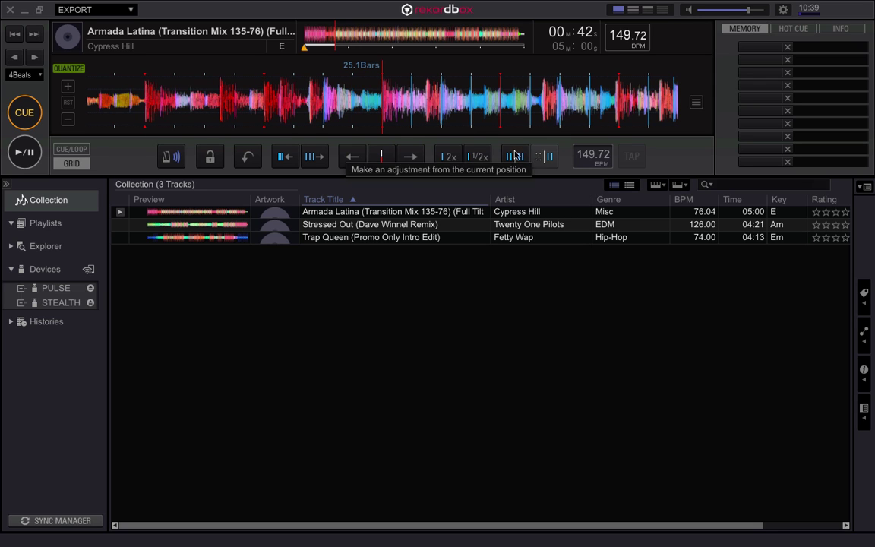
pyautogui.moveTo(256, 121); pyautogui.dragTo(625, 107)
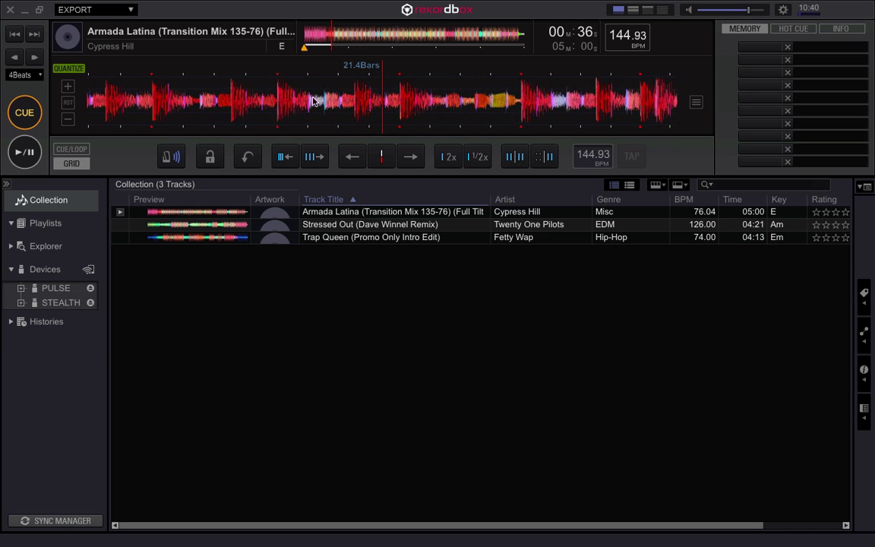
pyautogui.moveTo(273, 108); pyautogui.dragTo(384, 106)
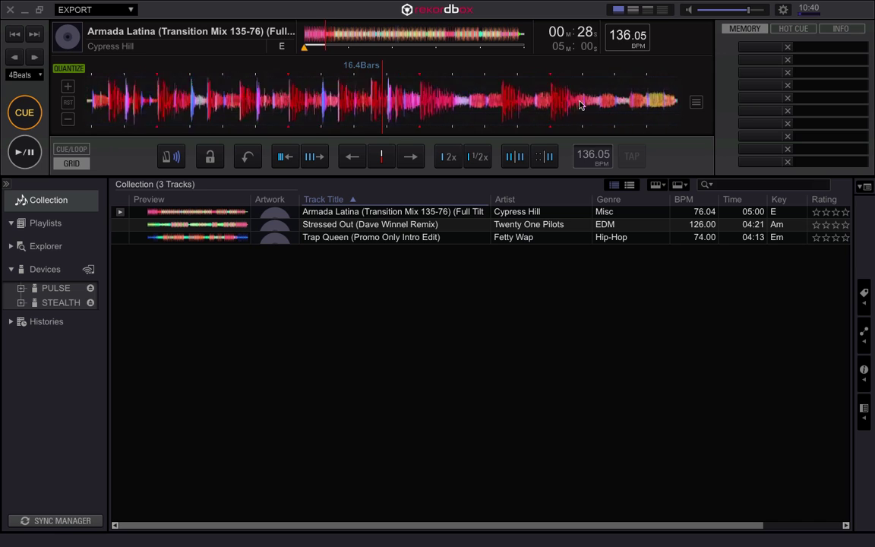
pyautogui.moveTo(448, 108); pyautogui.dragTo(467, 108)
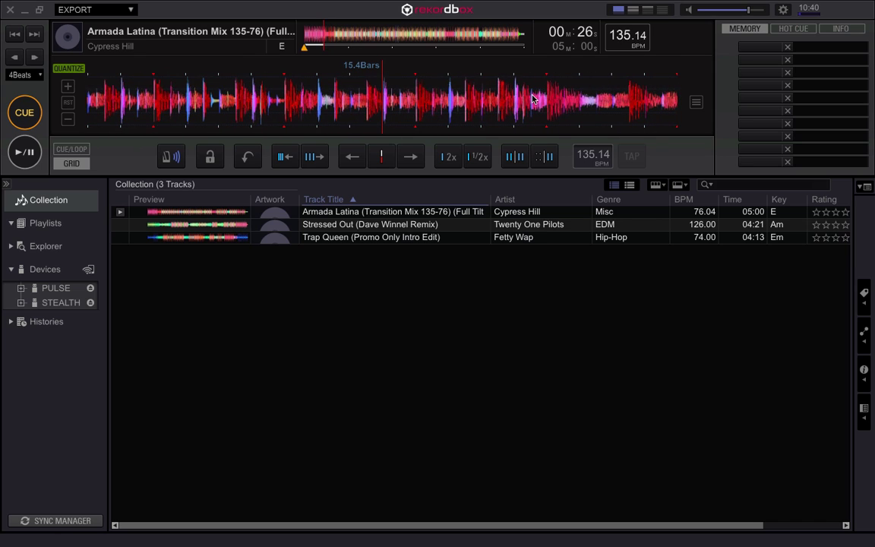
pyautogui.click(34, 150)
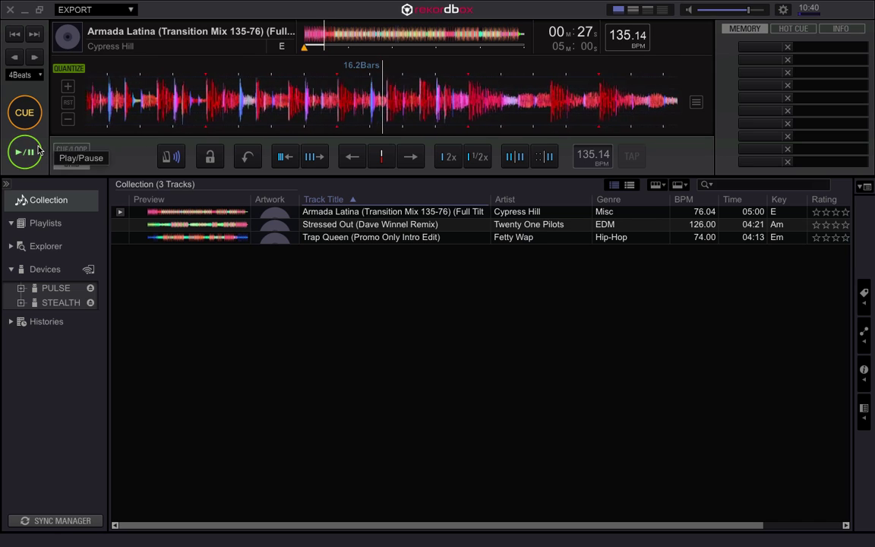
# Halve the beatgrid tempo from bar 25.1 onward and tighten the beat intervals to 76.05 BPM.
pyautogui.press('XF86AudioRaiseVolume')
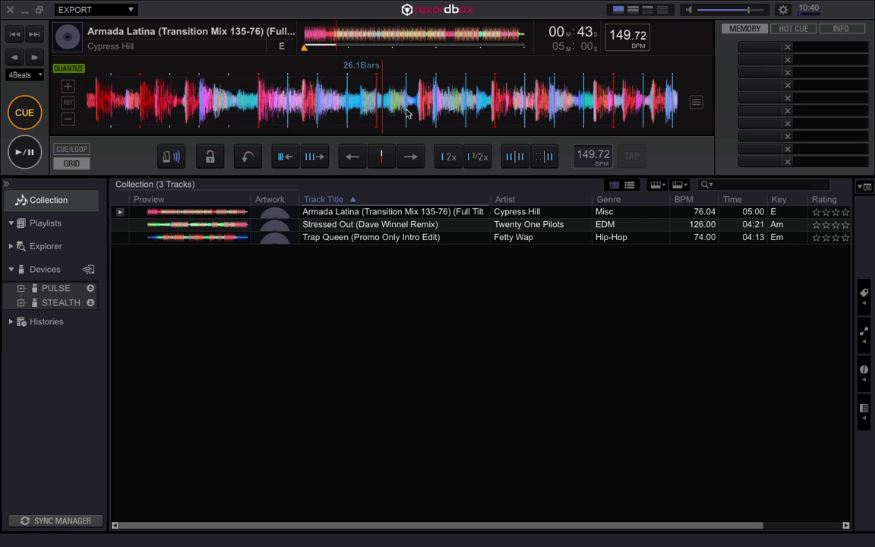
pyautogui.moveTo(406, 113); pyautogui.dragTo(491, 112)
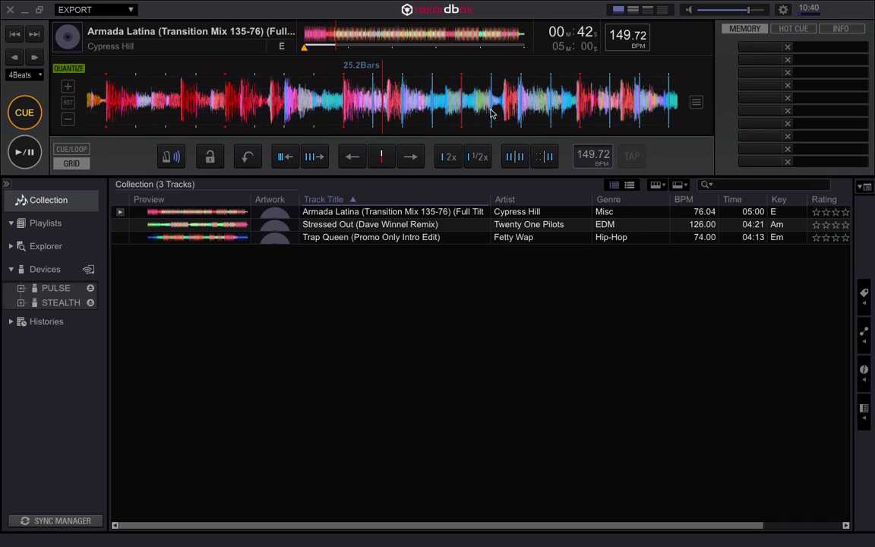
pyautogui.click(482, 158)
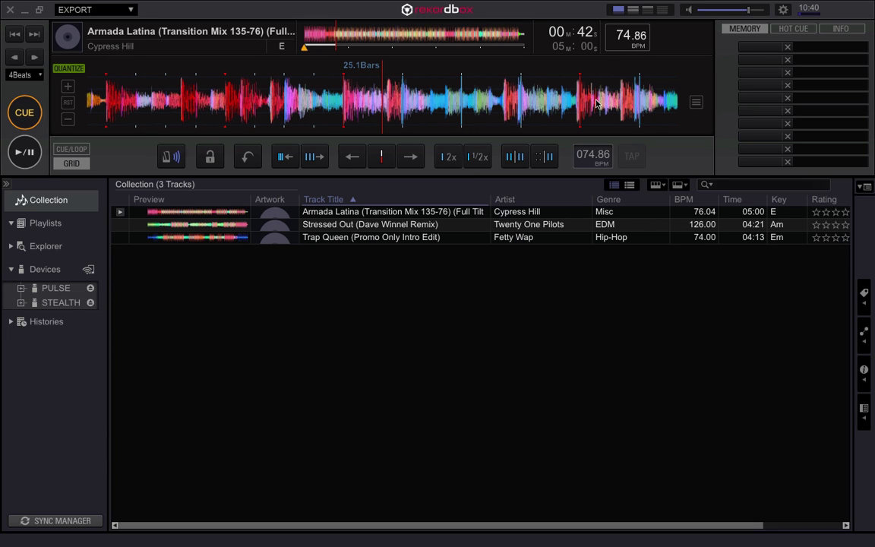
pyautogui.click(280, 157)
pyautogui.click(280, 156)
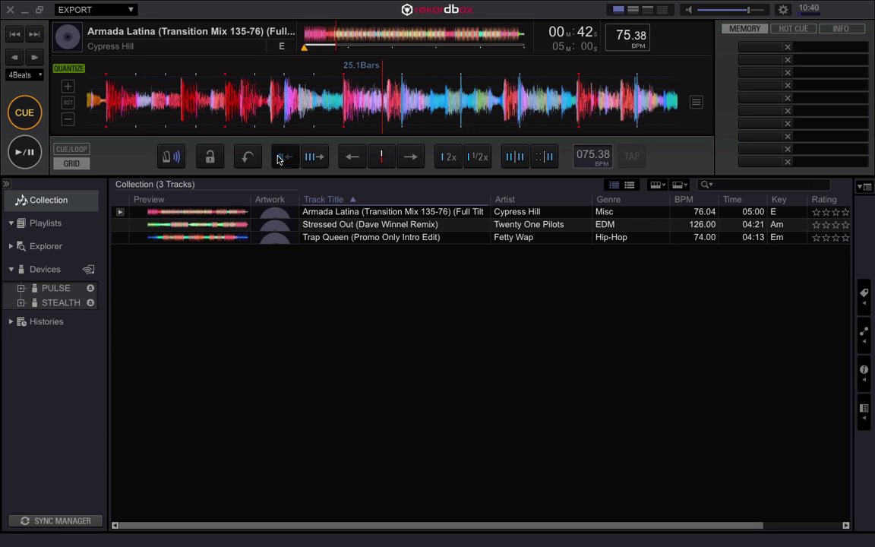
pyautogui.click(280, 156)
pyautogui.click(280, 156)
pyautogui.click(280, 156)
pyautogui.click(280, 156)
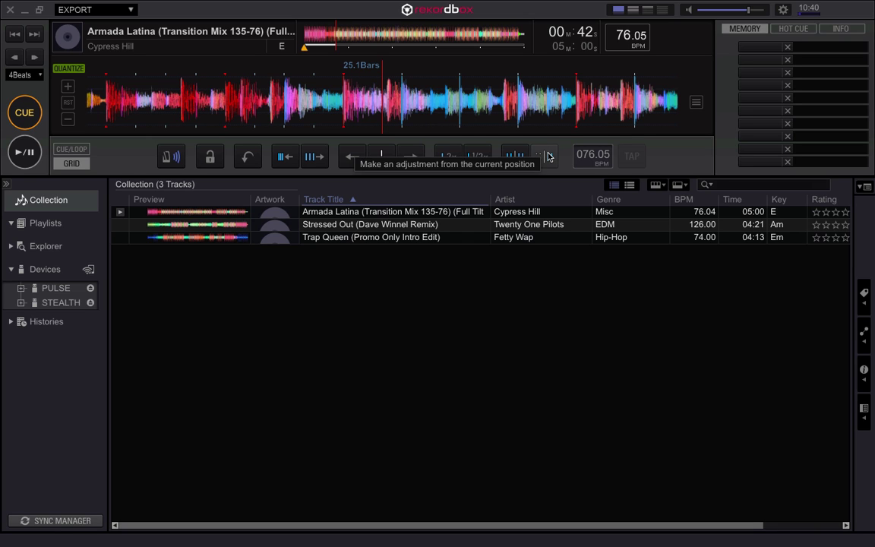
# Widen the beat intervals to 76.00 BPM, aligning the grid with beats at successively later points up to about bar 89.
pyautogui.click(361, 38)
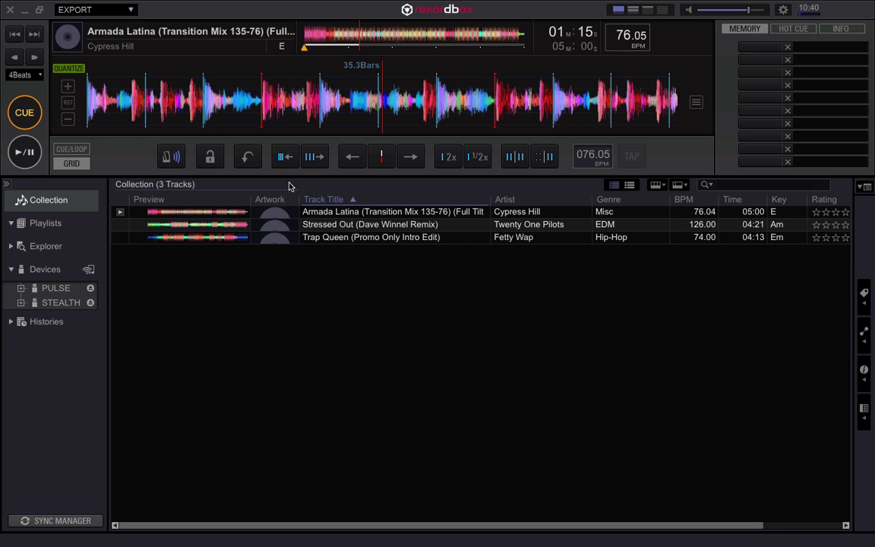
pyautogui.click(313, 158)
pyautogui.click(313, 158)
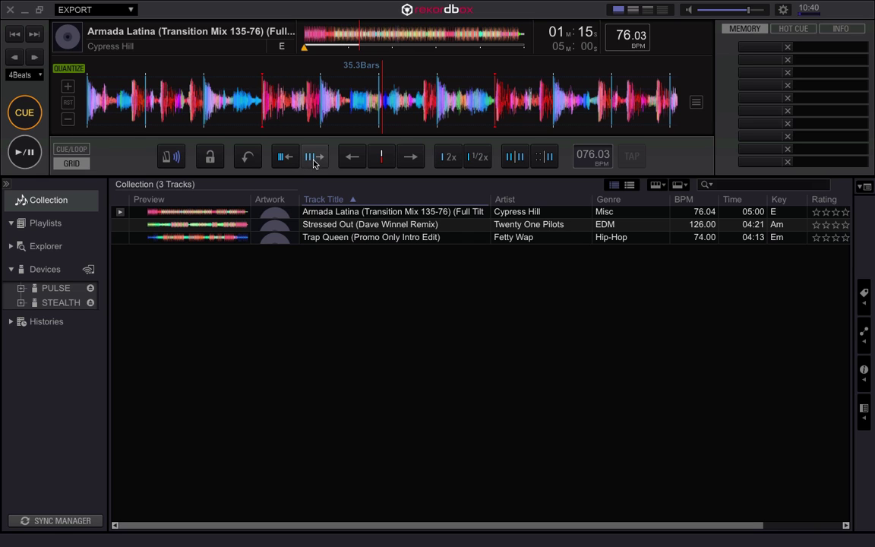
pyautogui.click(407, 156)
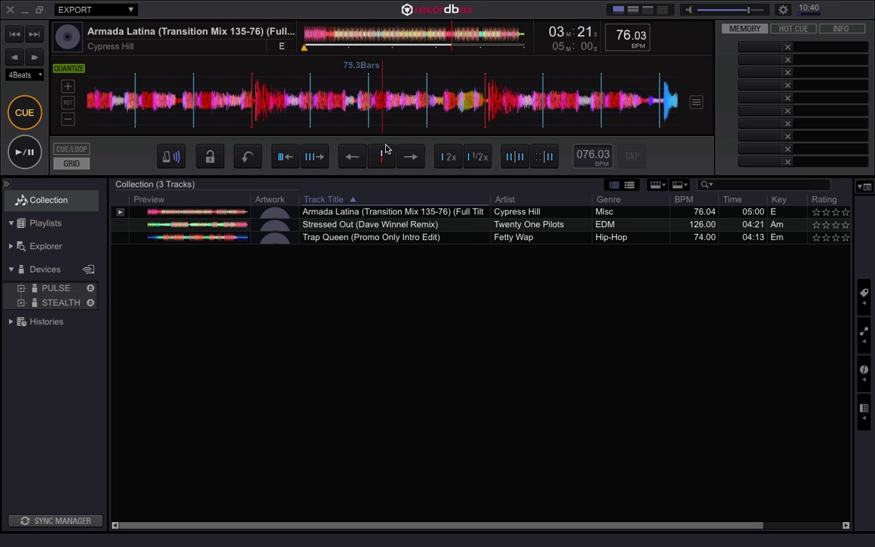
pyautogui.click(314, 157)
pyautogui.click(314, 157)
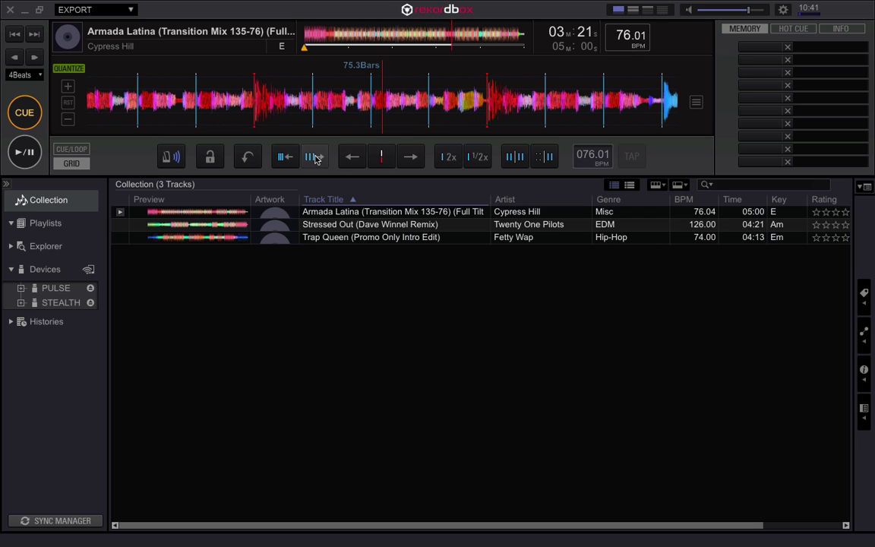
pyautogui.click(483, 38)
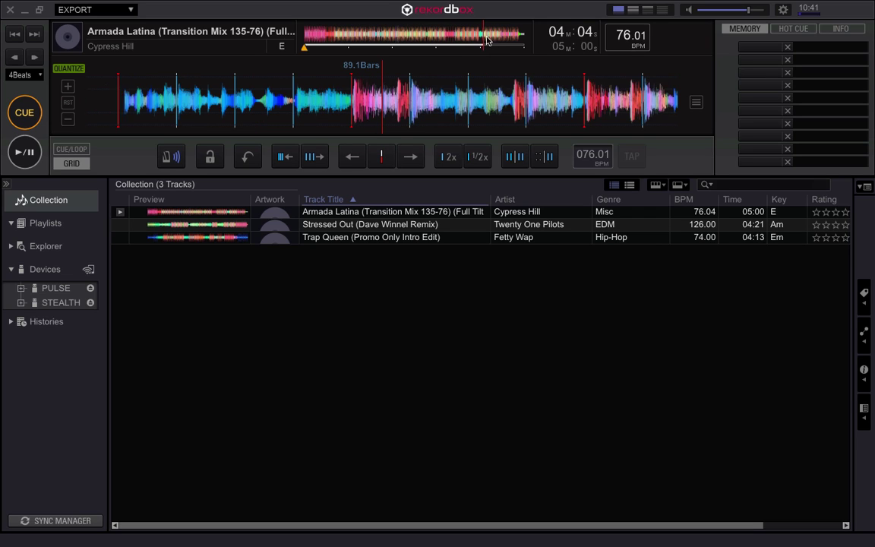
pyautogui.click(318, 158)
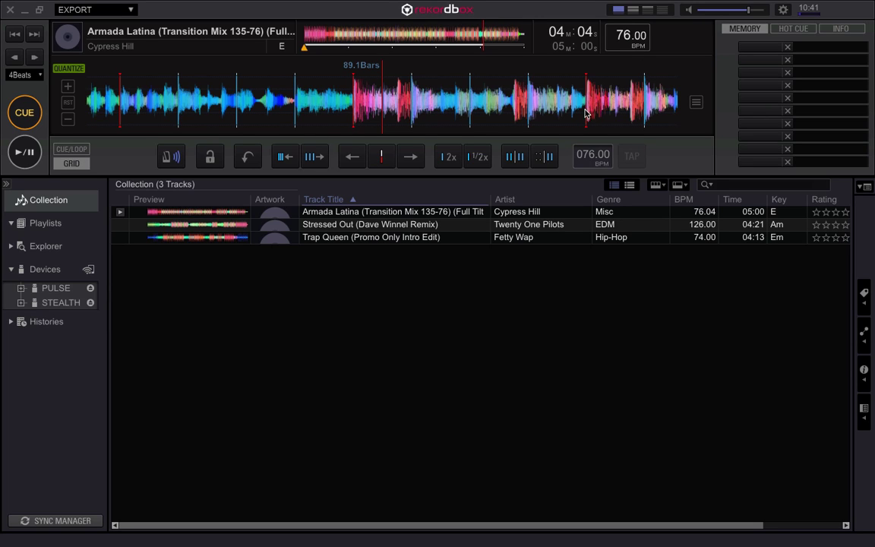
# Examine the grid alignment near the track's end around bar 103 and again around bars 25 and 26.
pyautogui.click(521, 35)
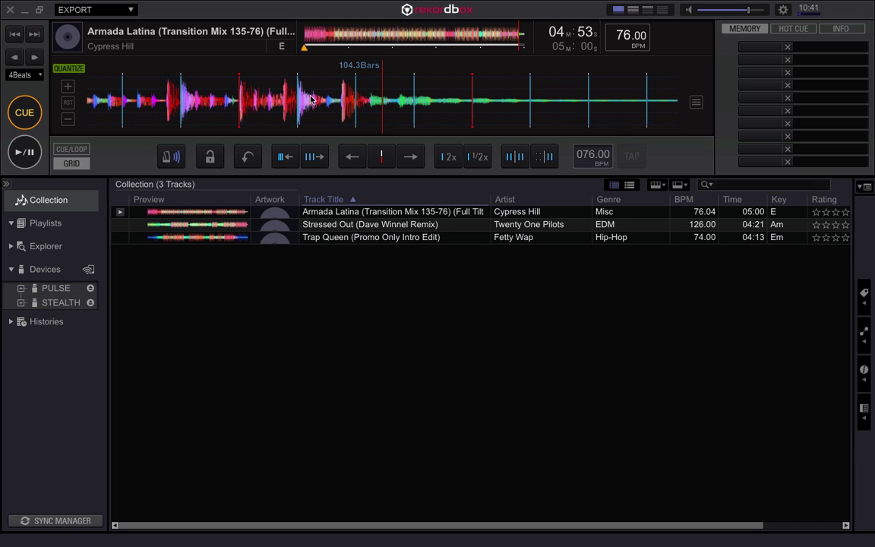
pyautogui.moveTo(214, 93); pyautogui.dragTo(547, 105)
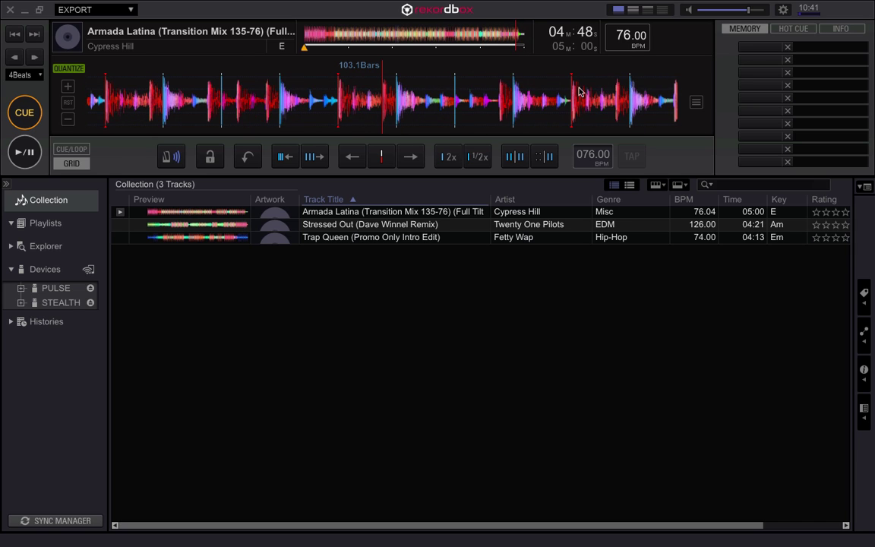
pyautogui.click(337, 36)
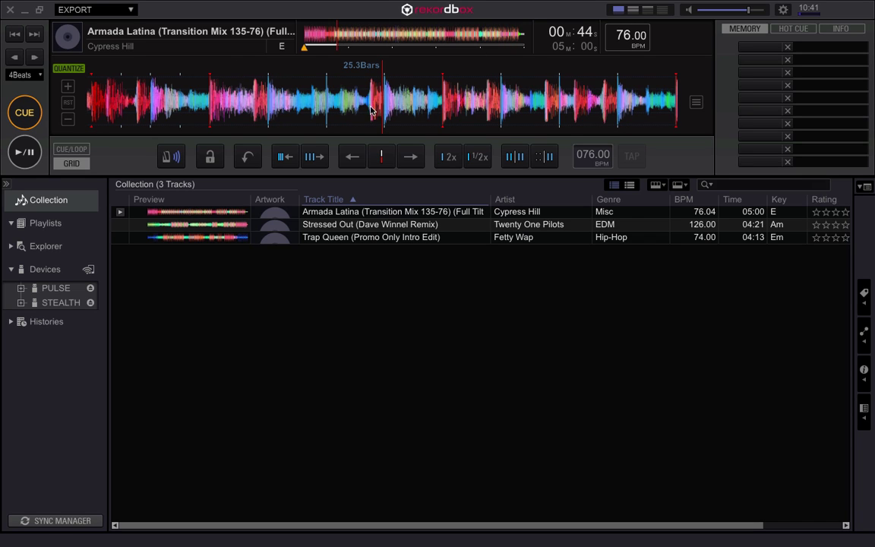
pyautogui.scroll(-3, 493, 116)
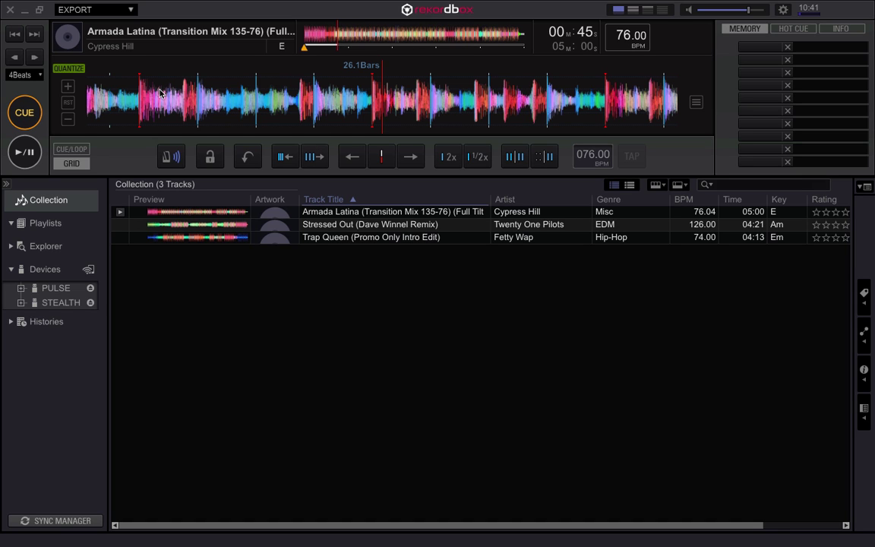
pyautogui.scroll(3, 296, 91)
pyautogui.moveTo(296, 91); pyautogui.dragTo(370, 92)
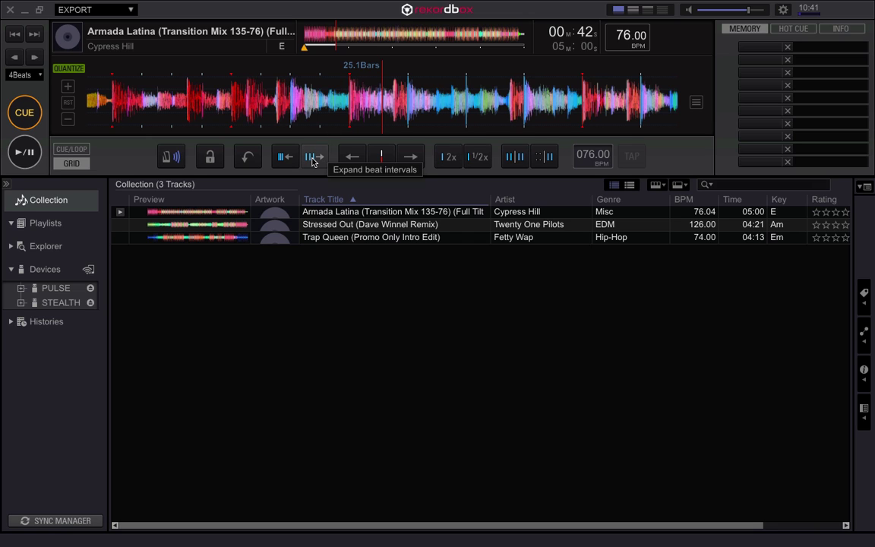
pyautogui.click(516, 38)
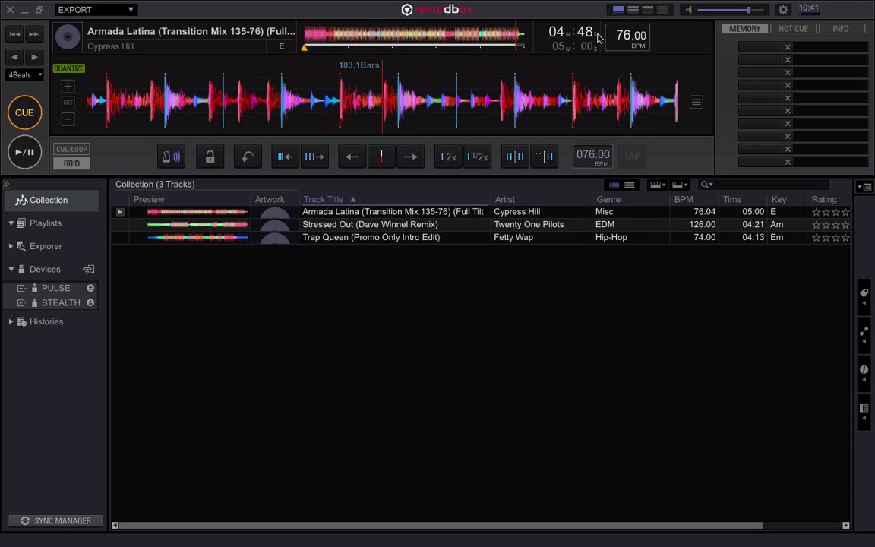
# Play the track from around bar 12 through the tempo transition to check the BPM changes, and return to the track's start.
pyautogui.click(321, 35)
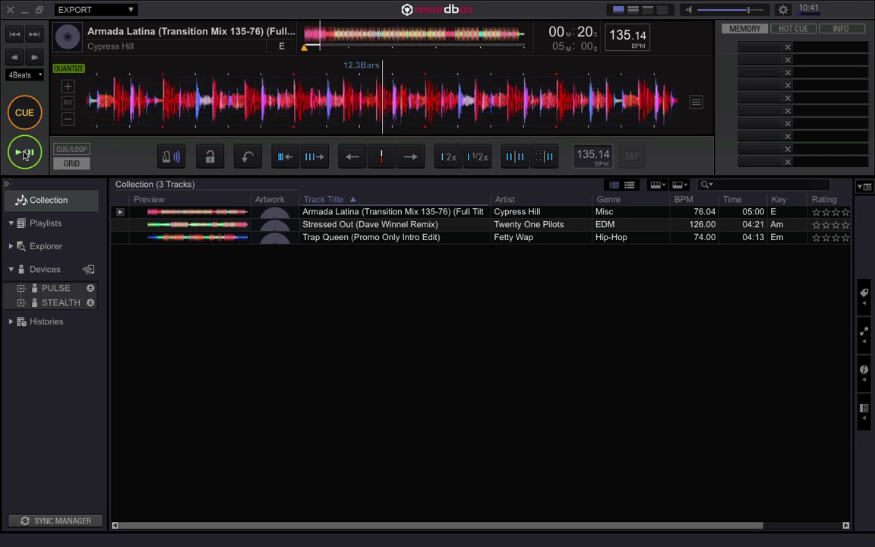
pyautogui.press('space')
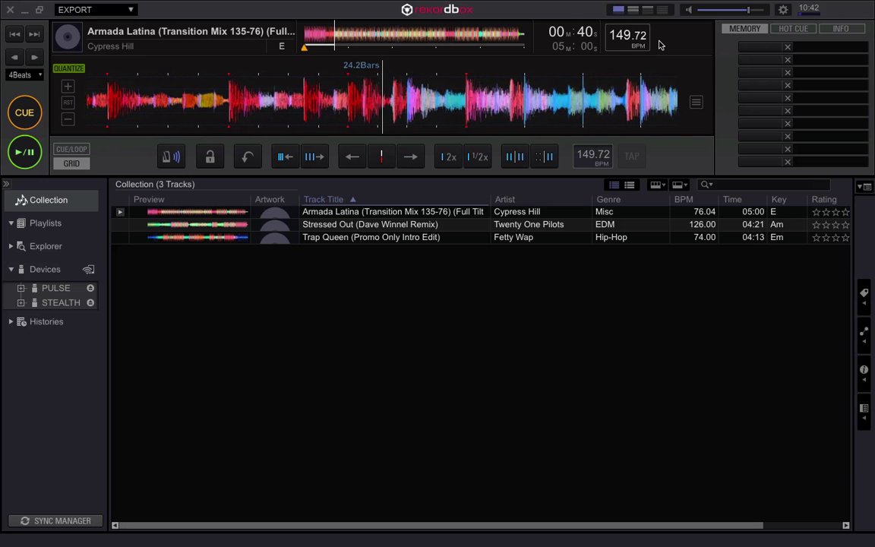
pyautogui.click(621, 52)
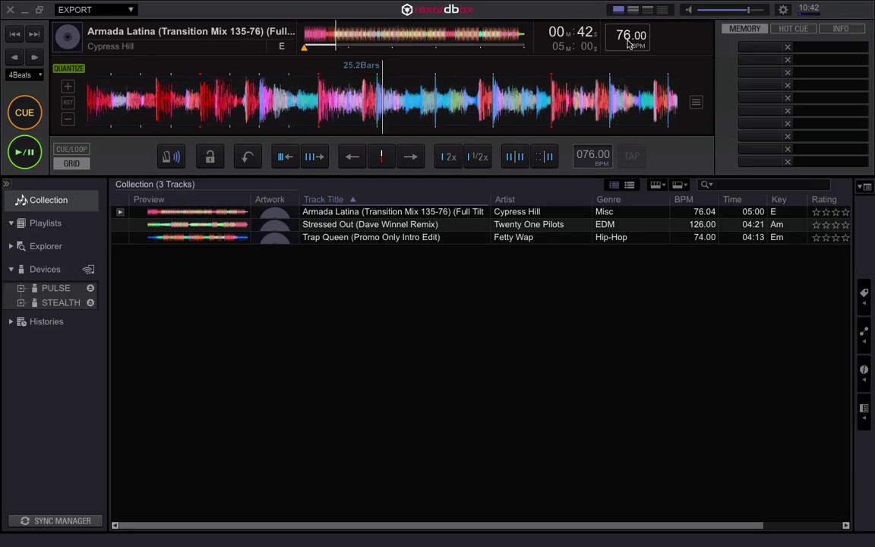
pyautogui.click(34, 120)
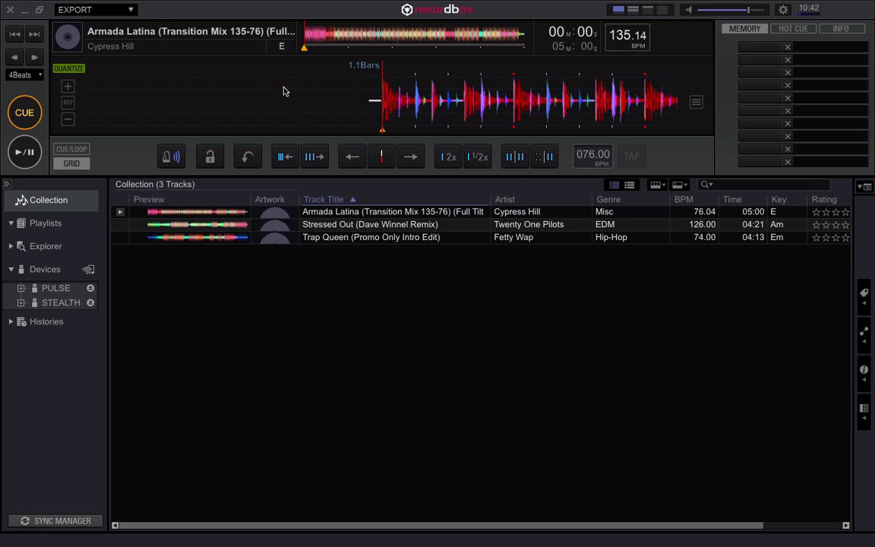
# Switch to Performance mode and load Trap Queen (Promo Only Intro Edit) onto deck 2.
pyautogui.click(130, 10)
pyautogui.click(125, 37)
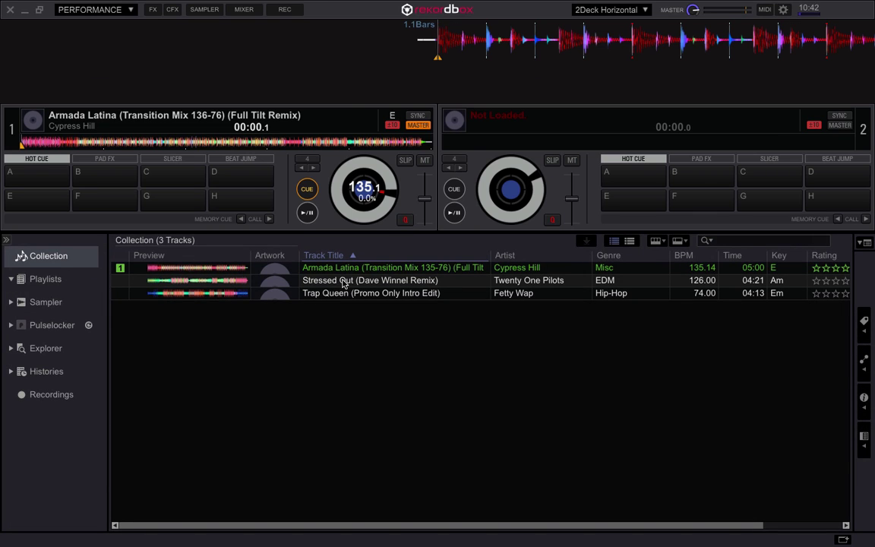
pyautogui.moveTo(340, 295); pyautogui.dragTo(617, 148)
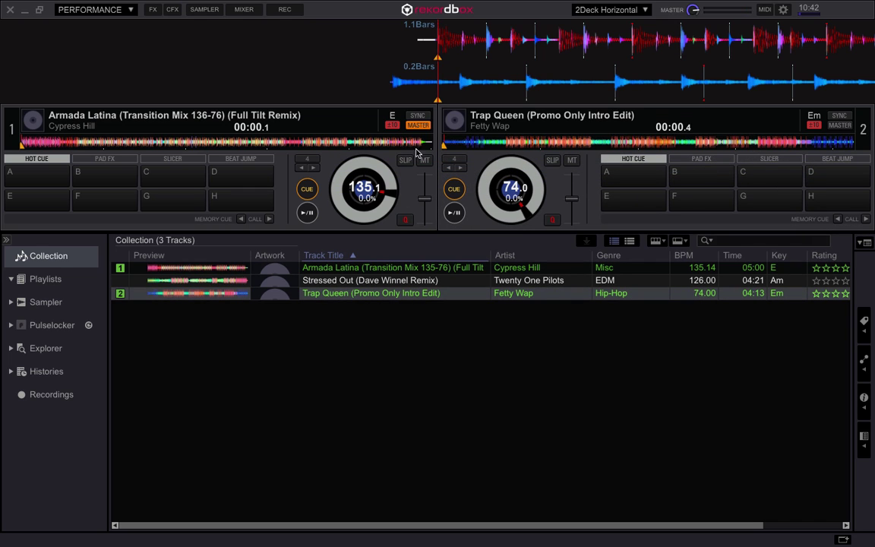
# Set the first beat of Trap Queen's grid at the start of its audio, and restore deck 2's hot cue pads.
pyautogui.moveTo(459, 86); pyautogui.dragTo(507, 88)
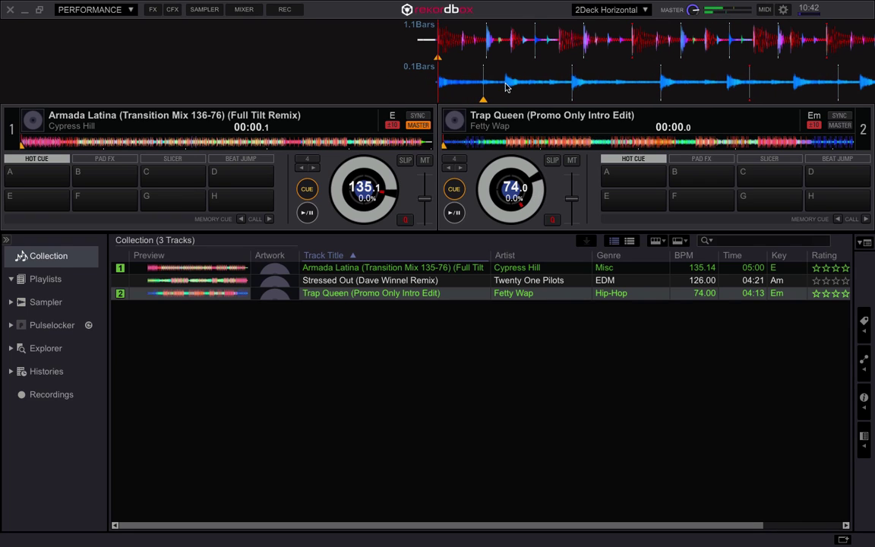
pyautogui.rightClick(774, 138)
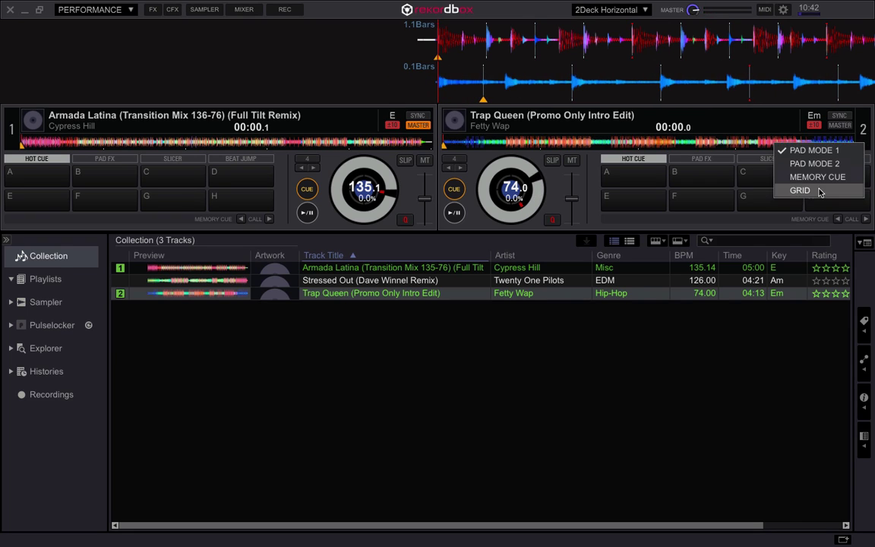
pyautogui.click(818, 192)
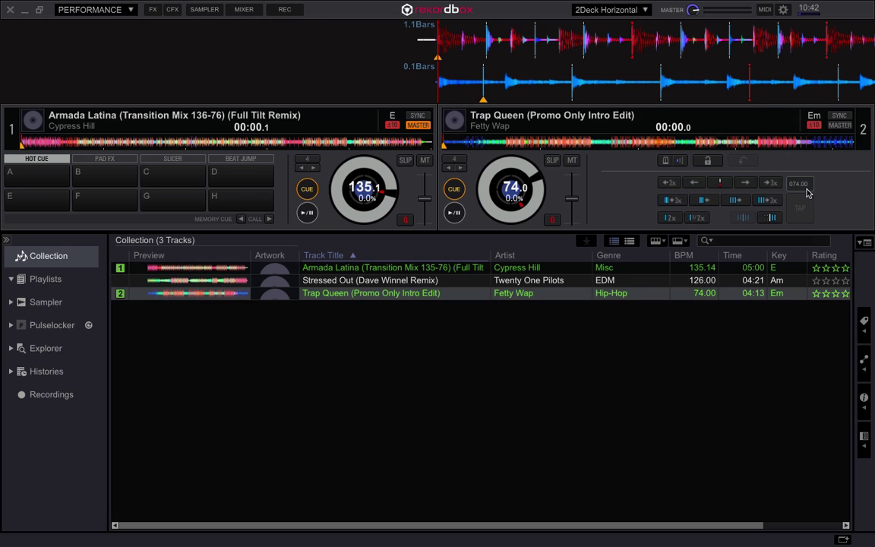
pyautogui.click(720, 183)
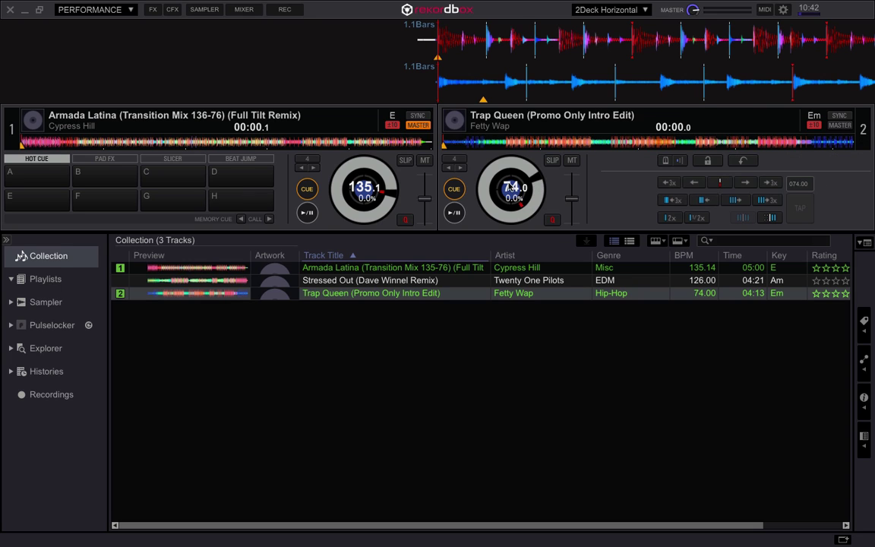
pyautogui.click(870, 129)
pyautogui.click(812, 143)
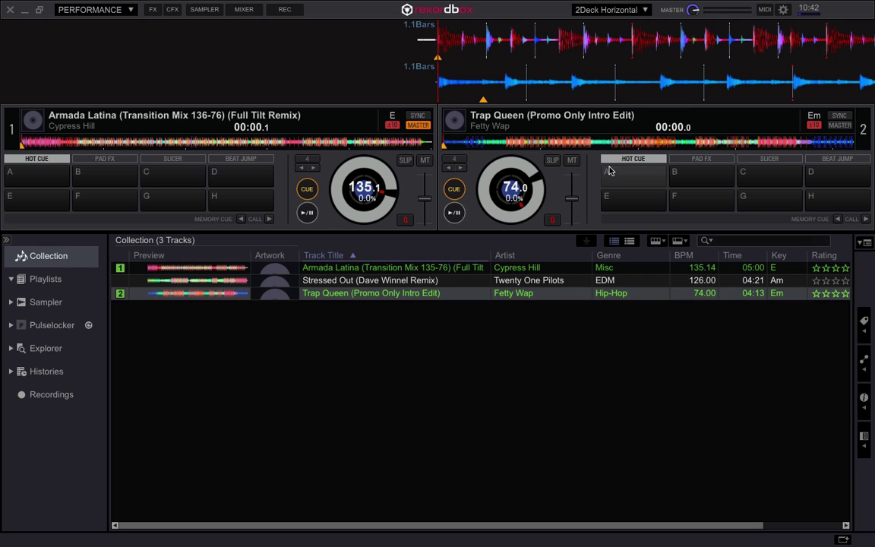
# Start Armada Latina on deck 1, enable sync on deck 2, and jump deck 1 ahead toward the tempo transition.
pyautogui.click(308, 214)
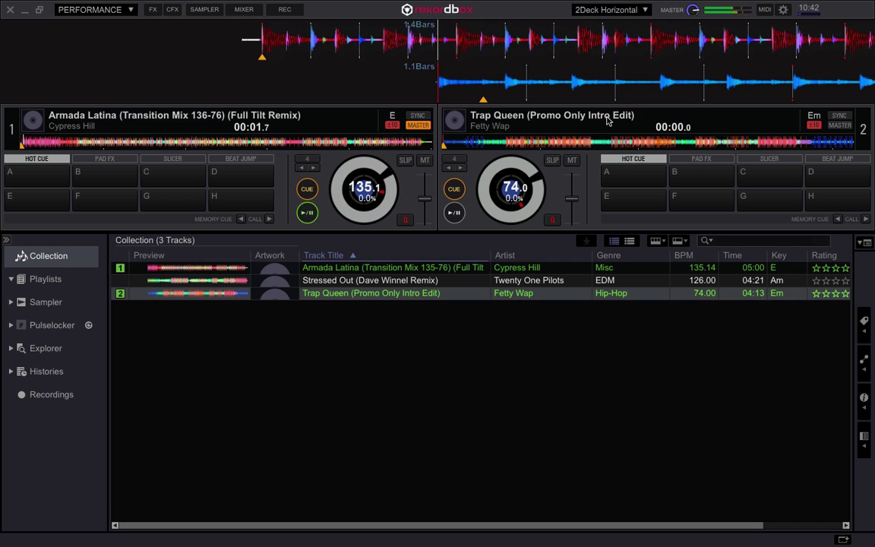
pyautogui.click(839, 116)
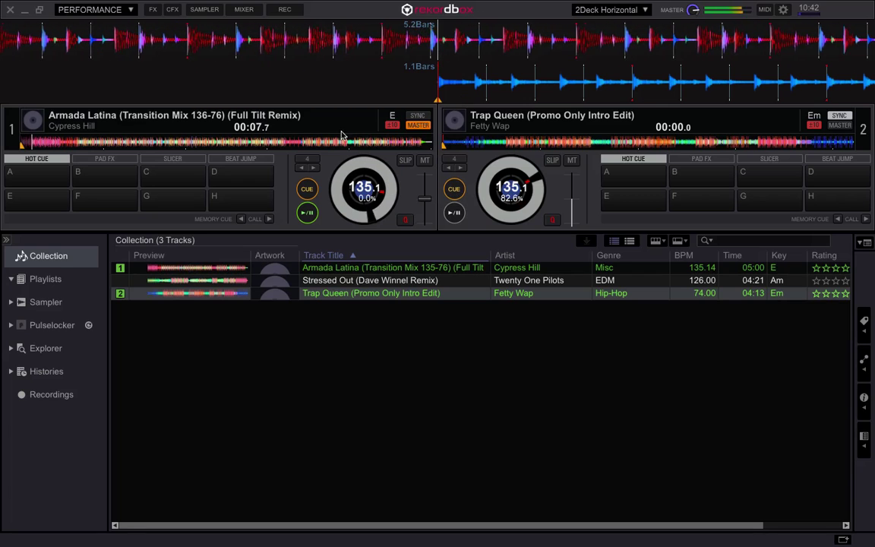
pyautogui.click(68, 142)
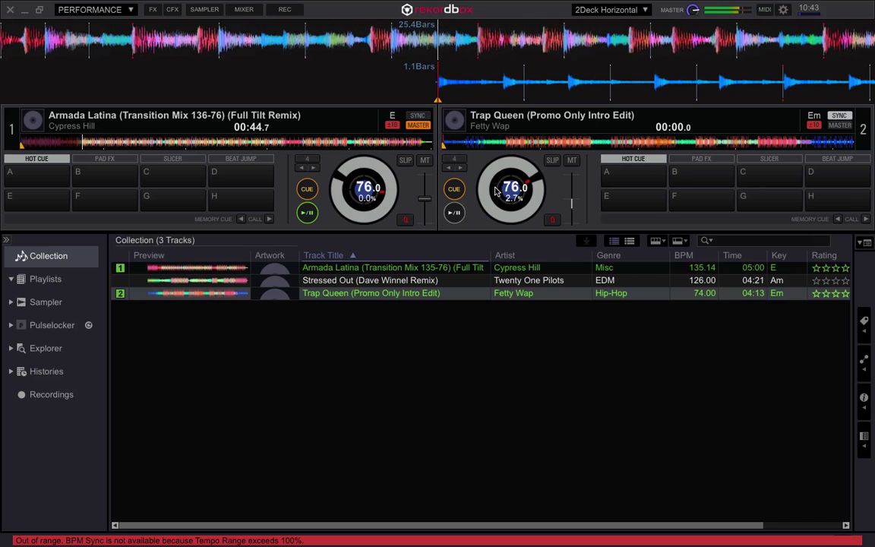
# Move deck 1 back to before the tempo transition, around bar 14, and start Trap Queen on deck 2 in sync.
pyautogui.click(62, 148)
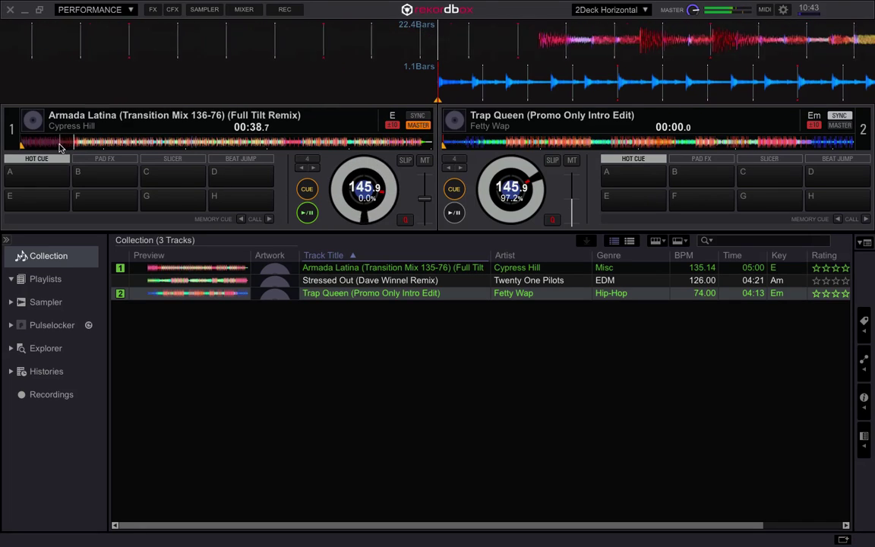
pyautogui.click(50, 143)
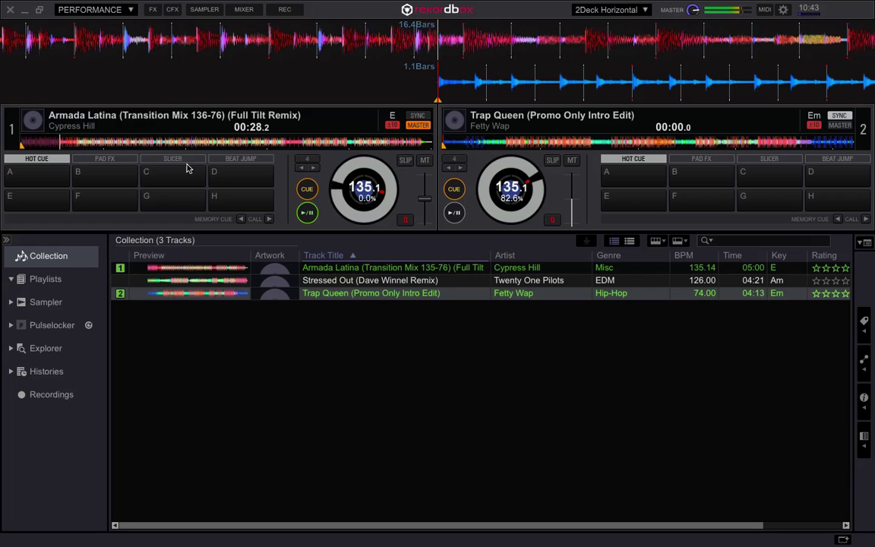
pyautogui.click(50, 142)
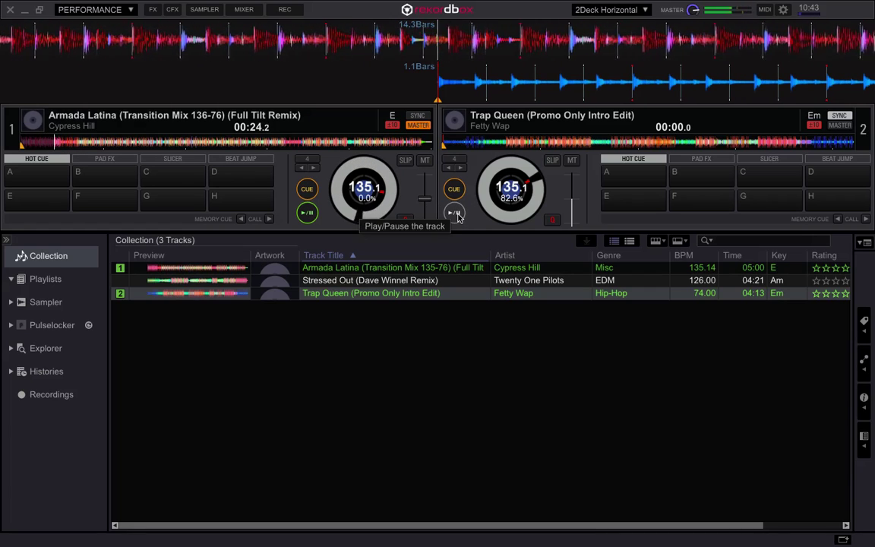
pyautogui.click(456, 214)
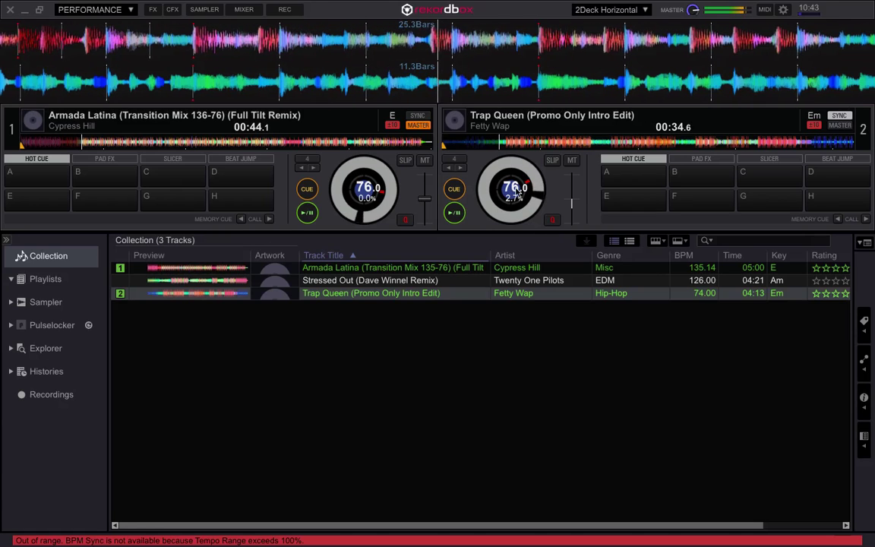
# Stop Trap Queen on deck 2 and Armada Latina on deck 1, returning both to their cue points.
pyautogui.click(454, 189)
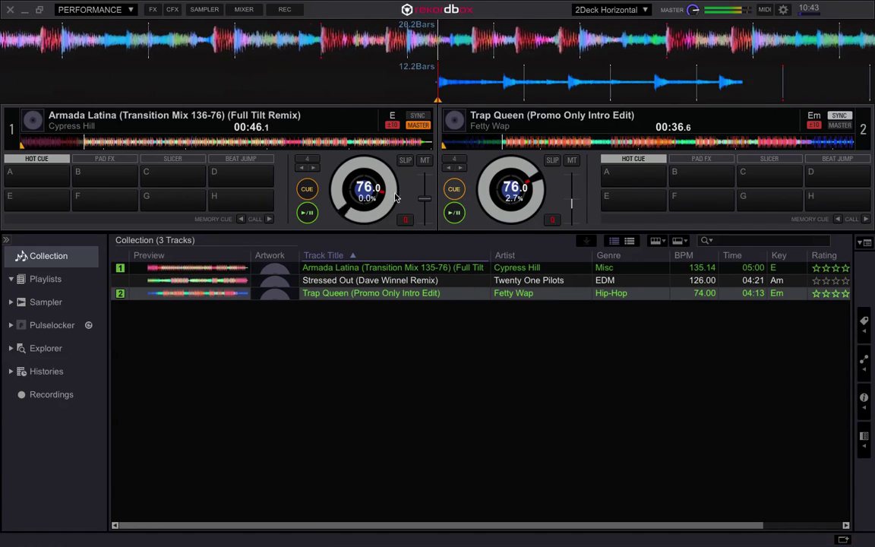
pyautogui.click(307, 190)
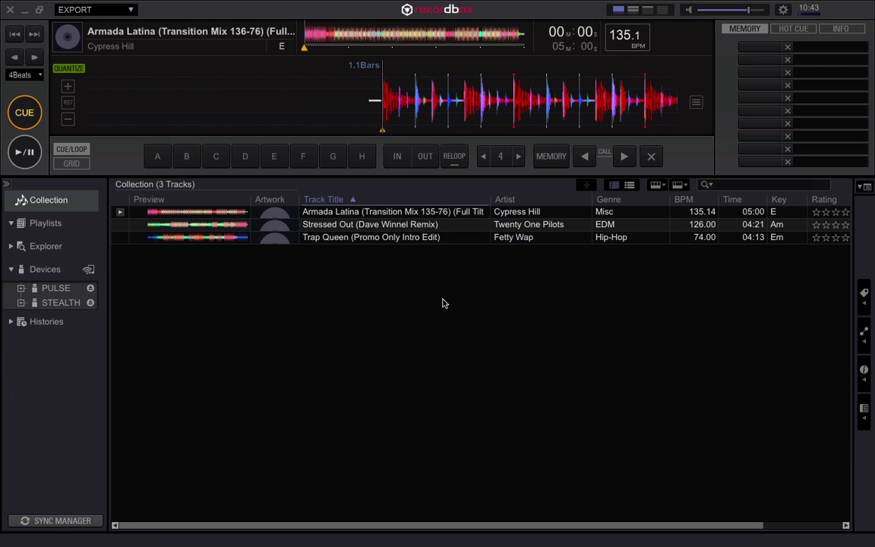
# Load Stressed Out (Dave Winnel Remix) in Export mode and set its grid's first beat at the start of the audio.
pyautogui.click(338, 228)
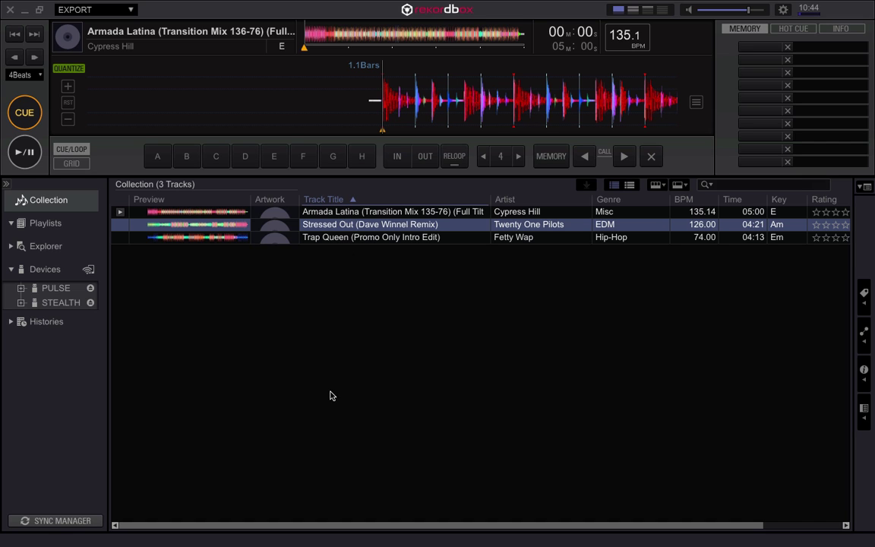
pyautogui.moveTo(326, 226); pyautogui.dragTo(378, 130)
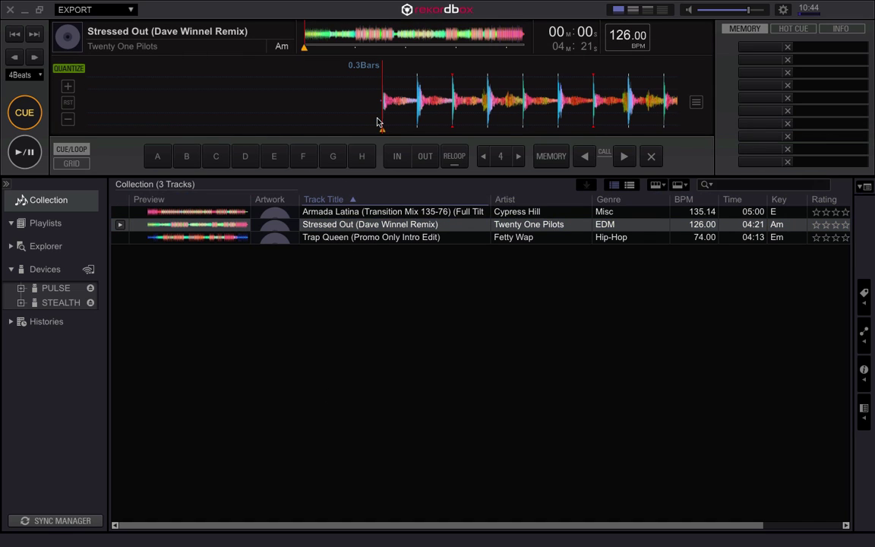
pyautogui.click(61, 165)
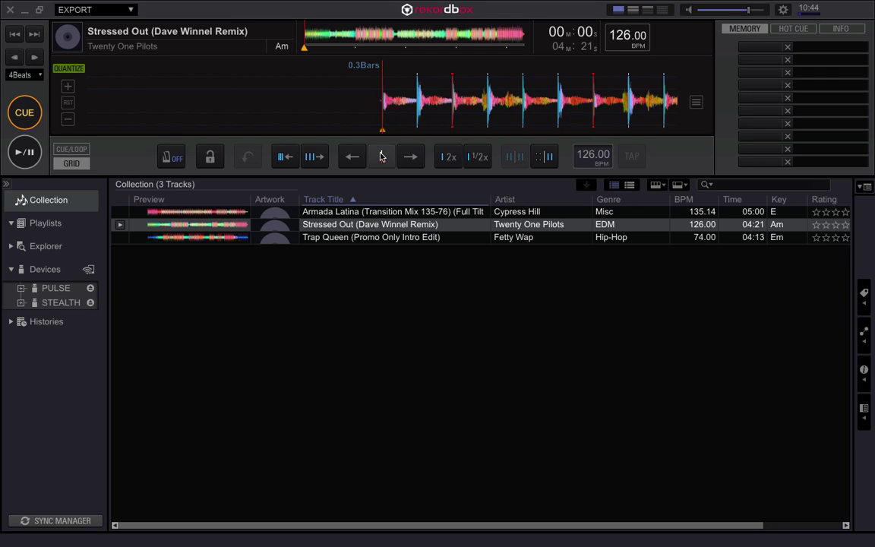
pyautogui.click(382, 126)
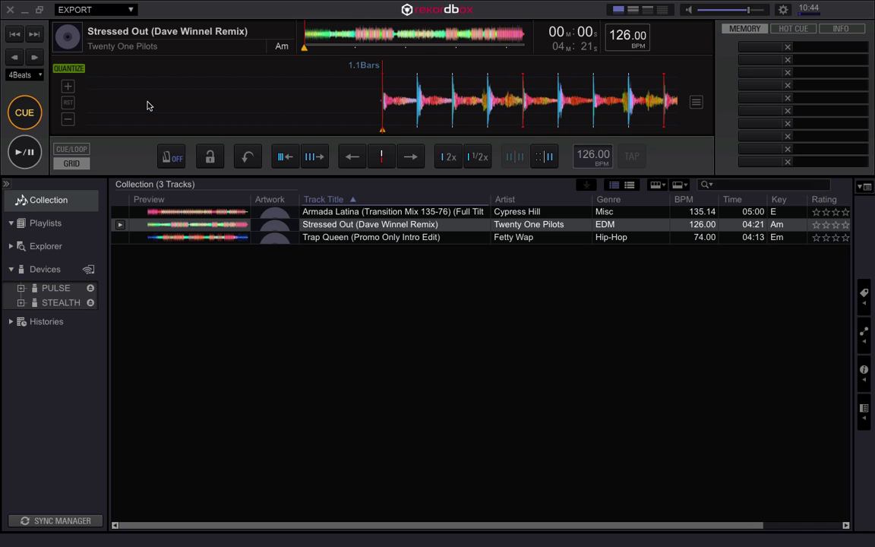
# Play Stressed Out with the metronome on, jump ahead through the track, and pause in the breakdown around bar 57.
pyautogui.click(25, 151)
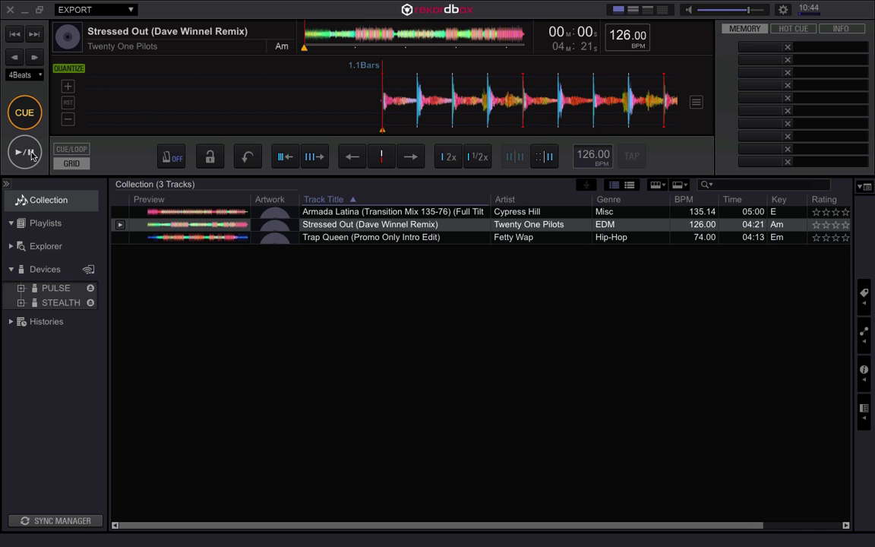
pyautogui.click(173, 156)
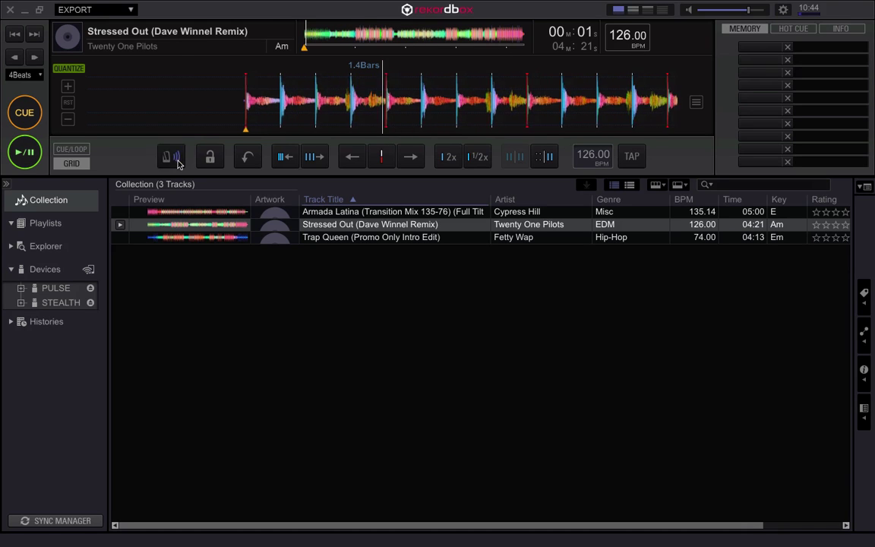
pyautogui.click(354, 39)
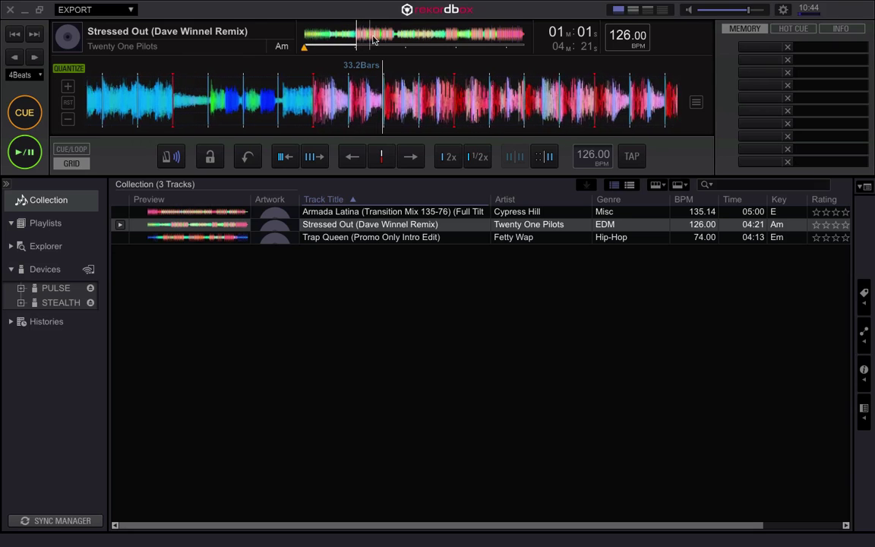
pyautogui.click(378, 39)
pyautogui.click(392, 38)
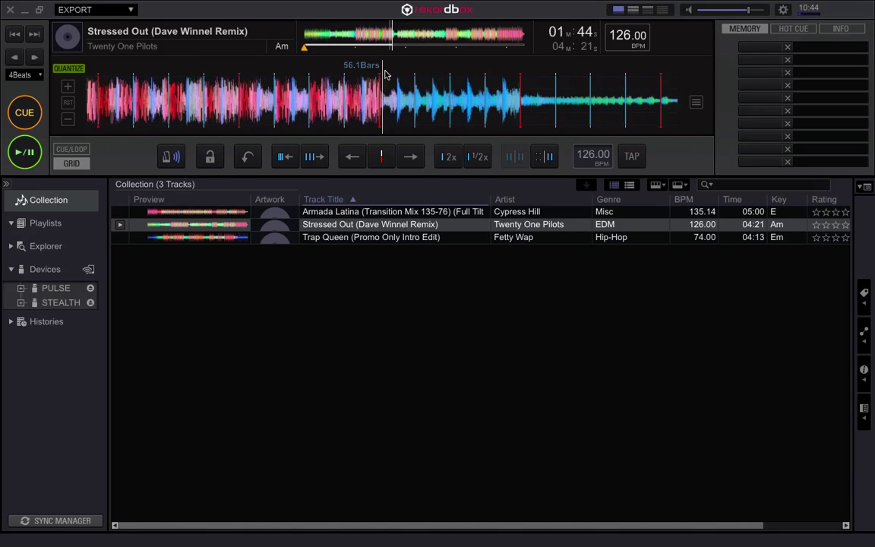
pyautogui.click(29, 153)
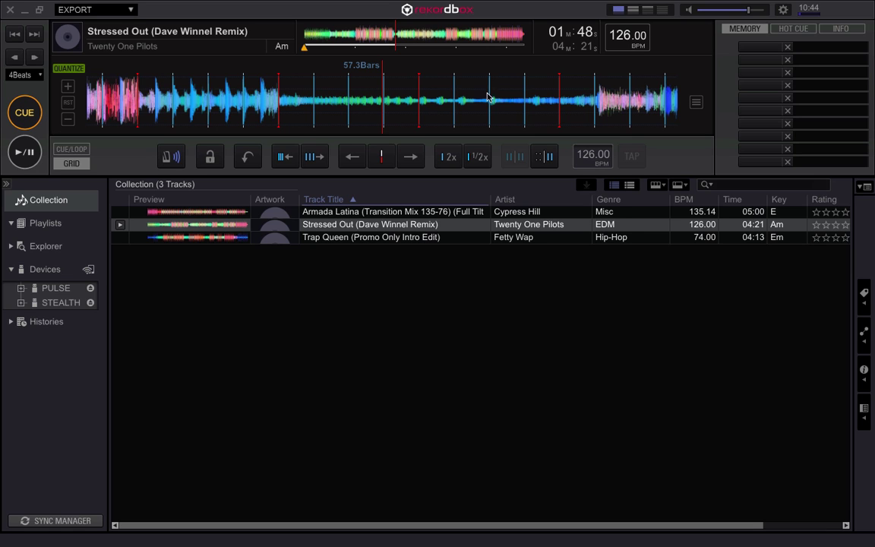
# Start a new grid section at bar 57.1, where the breakdown begins, and stretch it to 110.80 BPM.
pyautogui.moveTo(339, 99); pyautogui.dragTo(439, 98)
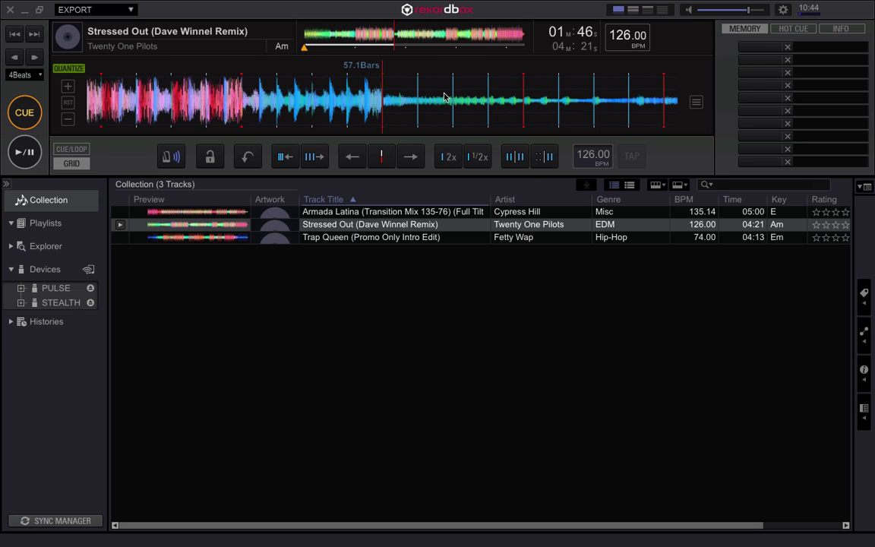
pyautogui.moveTo(439, 98); pyautogui.dragTo(367, 103)
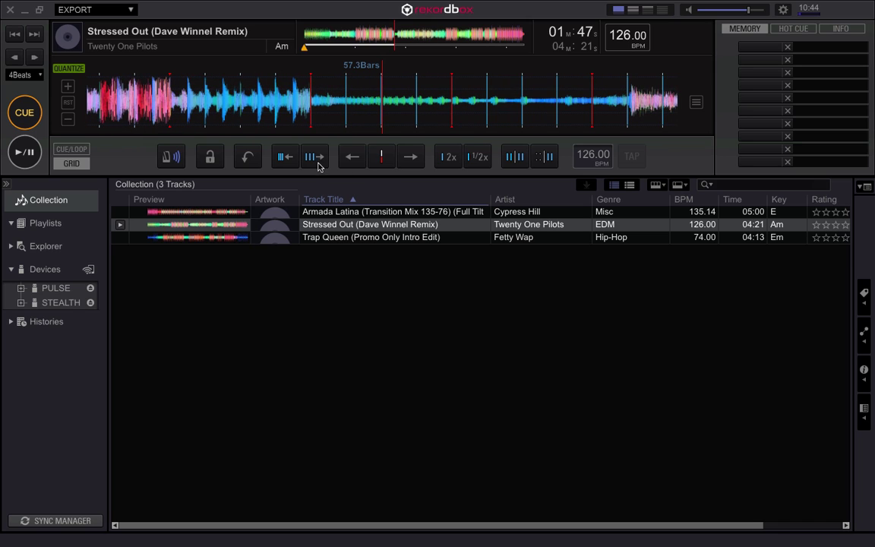
pyautogui.moveTo(315, 165); pyautogui.dragTo(316, 165)
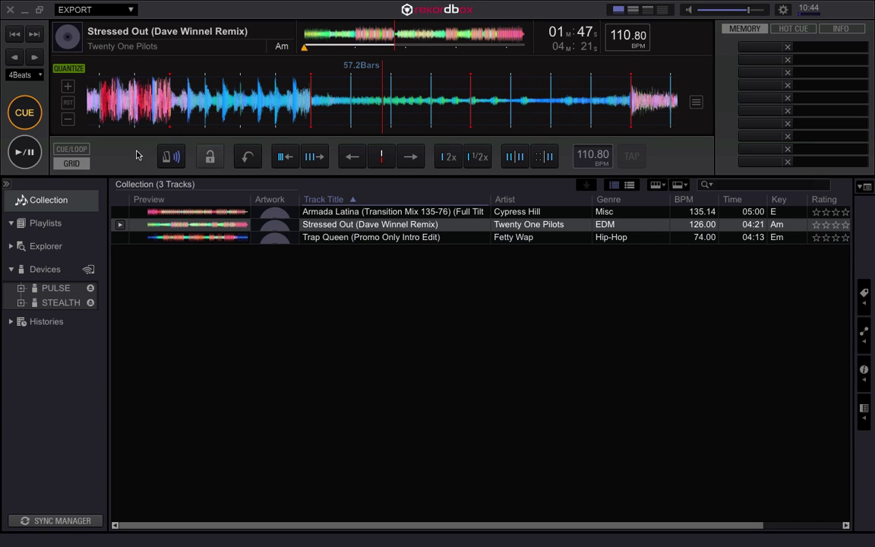
# Play up to where the vocals return after the breakdown, align with the bar 59.1 beat, and start a new grid section there.
pyautogui.click(33, 153)
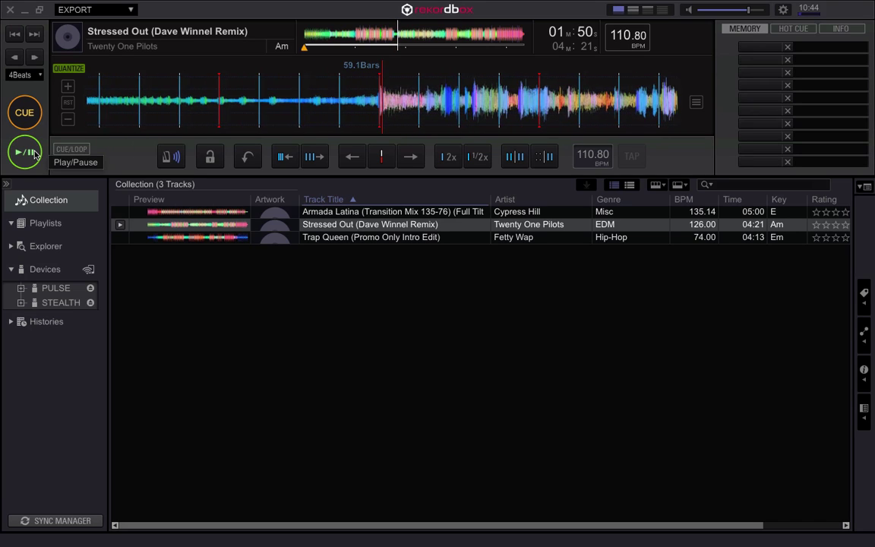
pyautogui.click(32, 153)
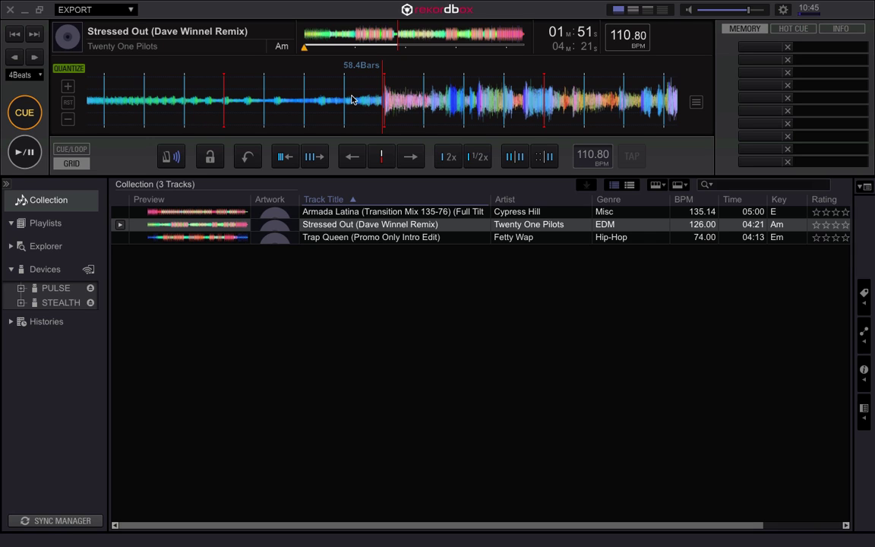
pyautogui.moveTo(351, 100); pyautogui.dragTo(350, 100)
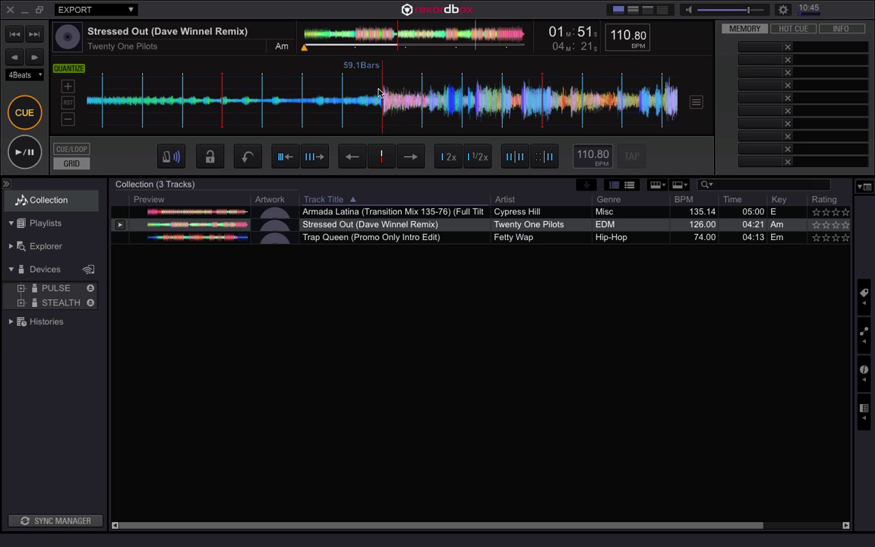
pyautogui.click(545, 156)
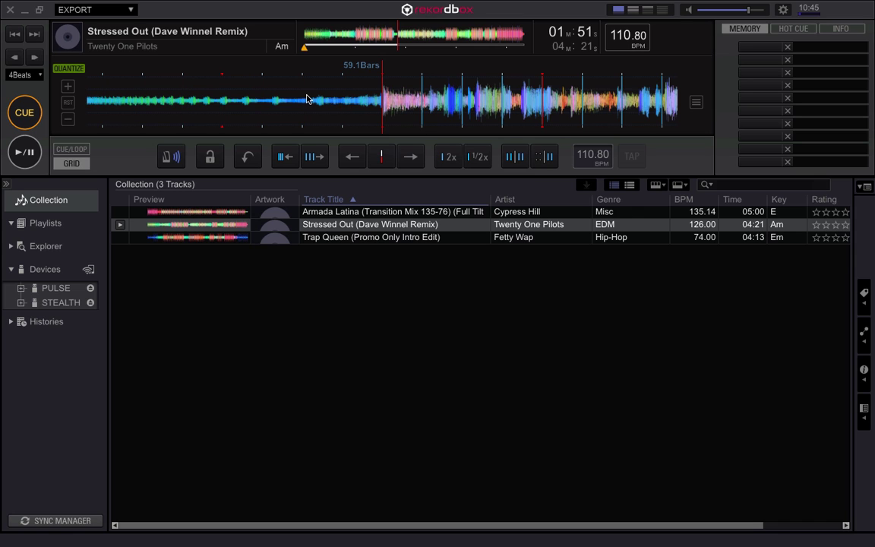
# Check the beats following bar 59.1 and stretch the grid section from there to 93.82 BPM.
pyautogui.moveTo(545, 112); pyautogui.dragTo(517, 112)
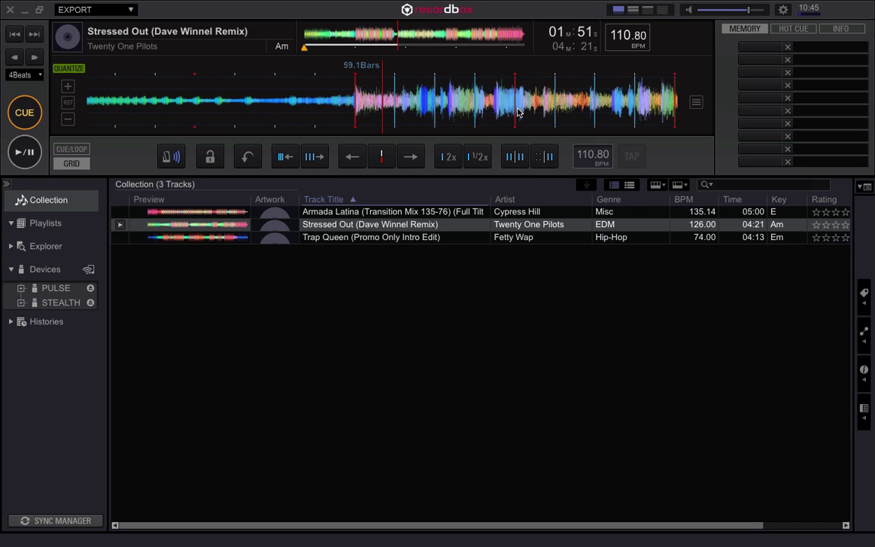
pyautogui.click(31, 155)
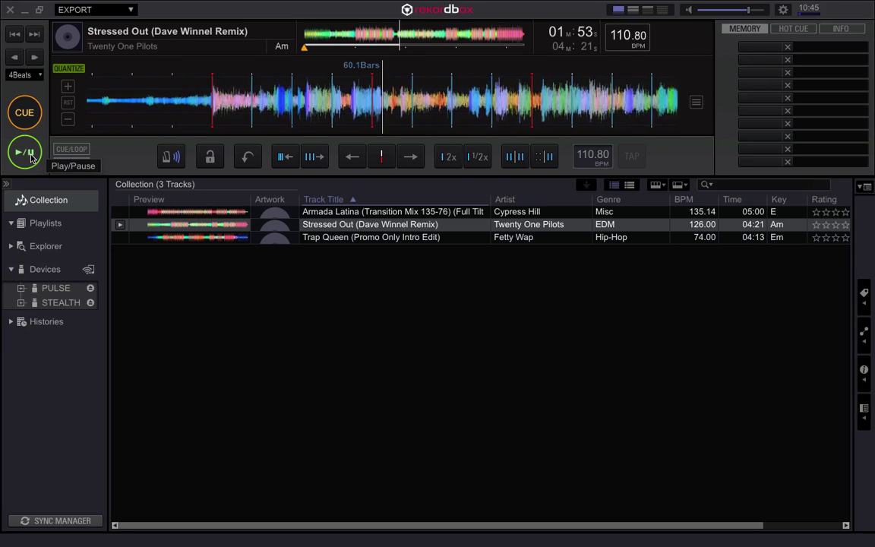
pyautogui.click(31, 155)
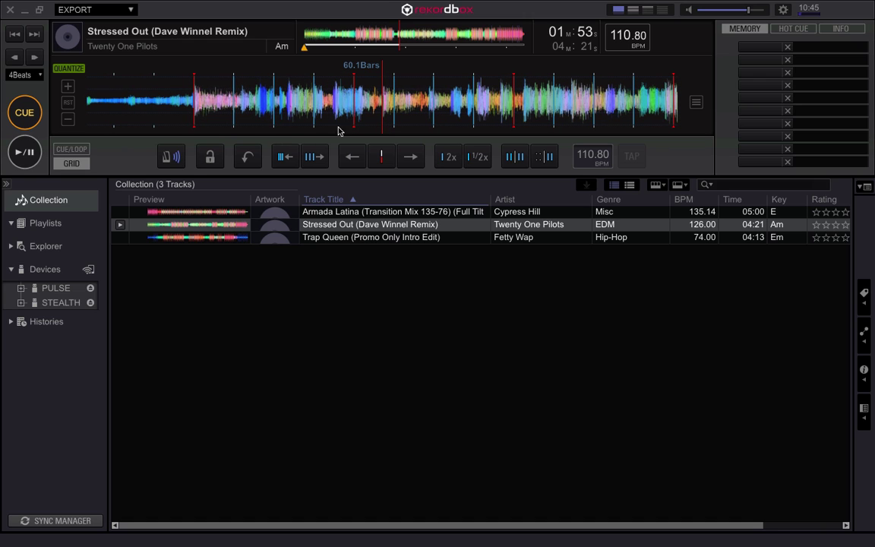
pyautogui.click(315, 157)
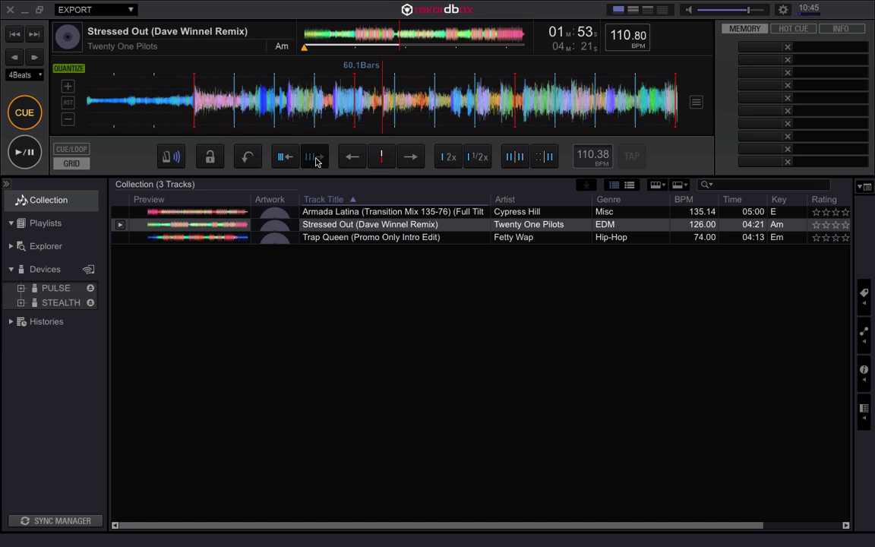
pyautogui.moveTo(316, 161); pyautogui.dragTo(287, 161)
pyautogui.moveTo(258, 104); pyautogui.dragTo(298, 104)
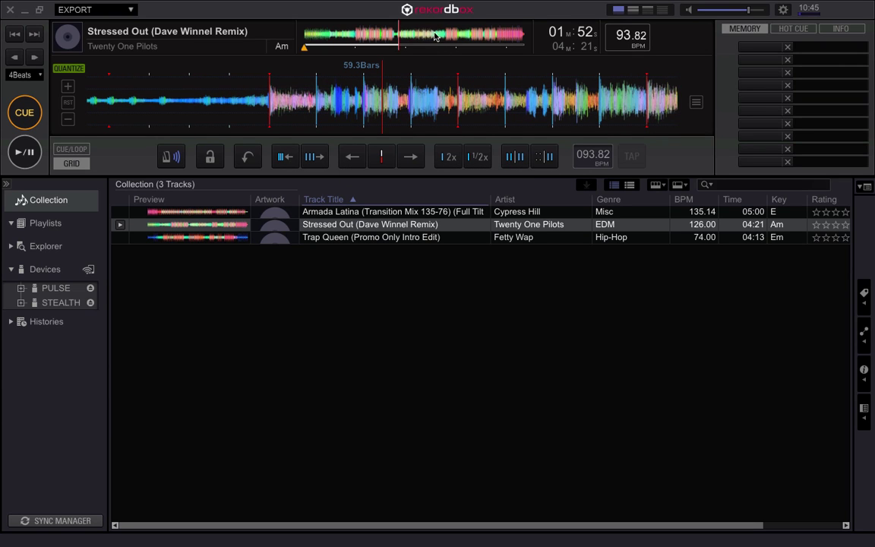
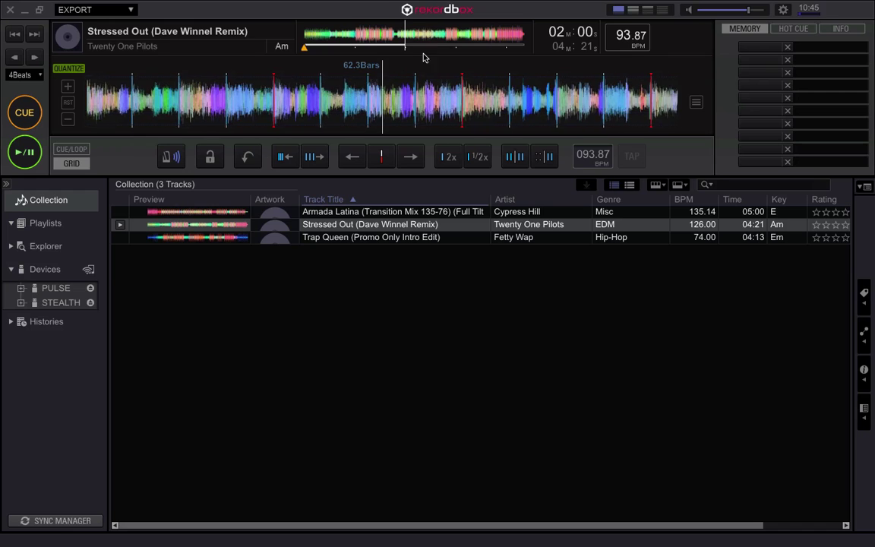
# Fine-tune the grid section beginning at bar 59 to 93.99 BPM while the track plays around bars 71 to 74.
pyautogui.click(285, 156)
pyautogui.click(285, 156)
pyautogui.click(285, 156)
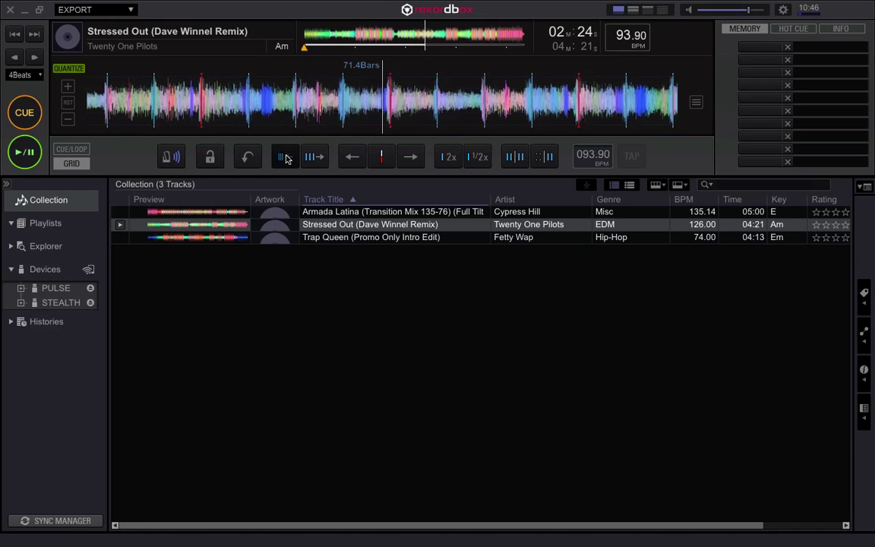
pyautogui.click(285, 157)
pyautogui.click(285, 156)
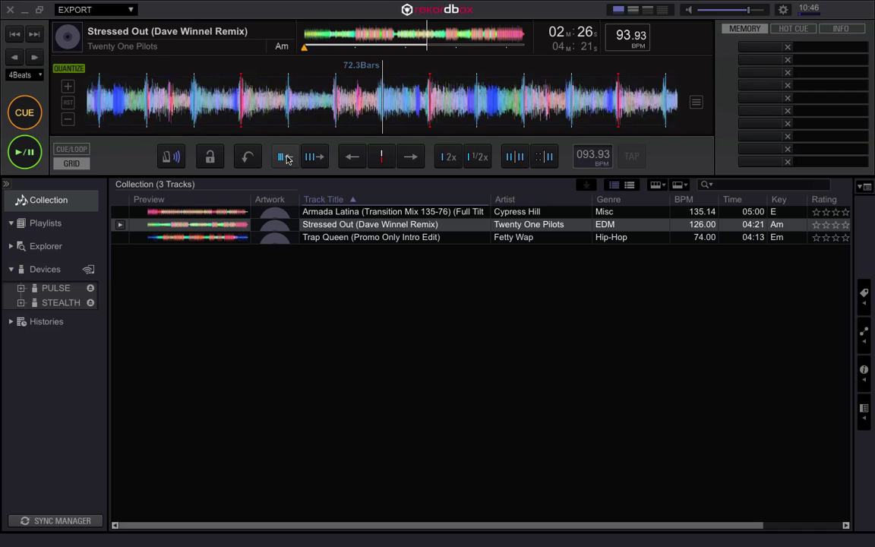
pyautogui.click(285, 157)
pyautogui.click(284, 157)
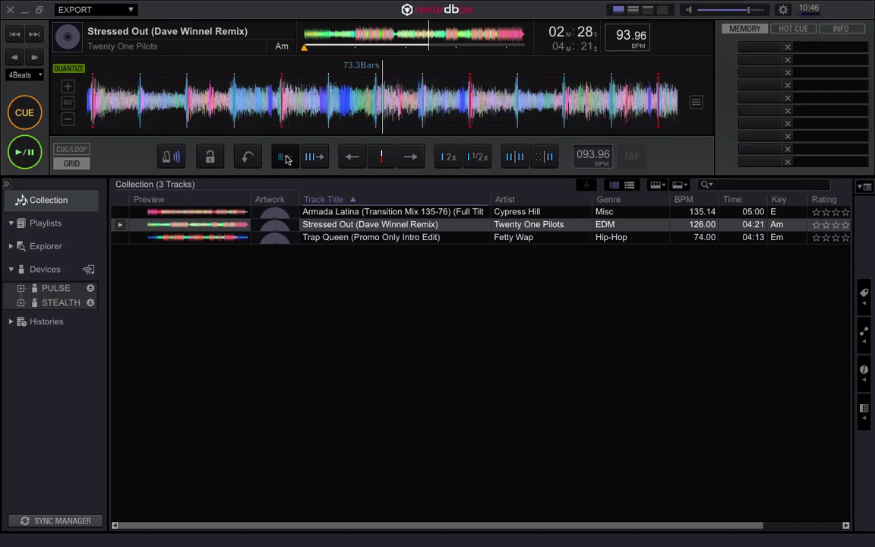
pyautogui.click(285, 156)
pyautogui.click(285, 156)
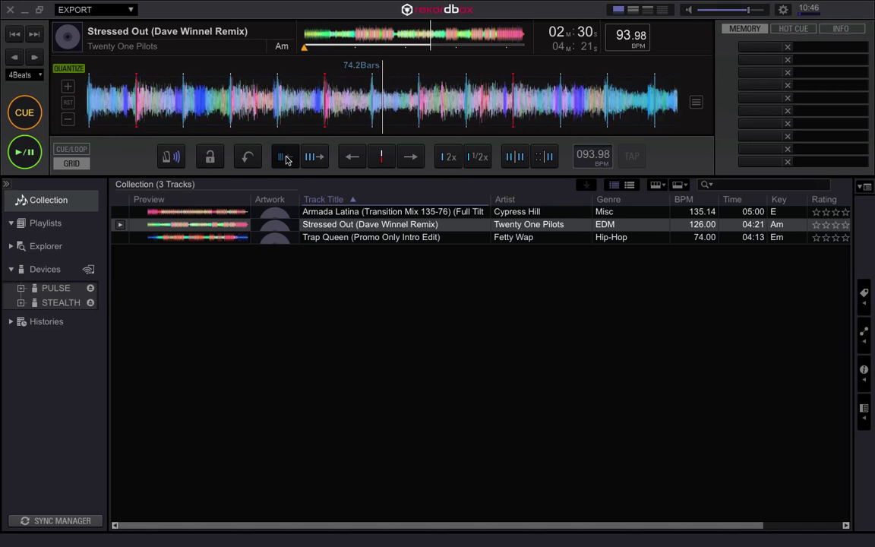
pyautogui.click(284, 157)
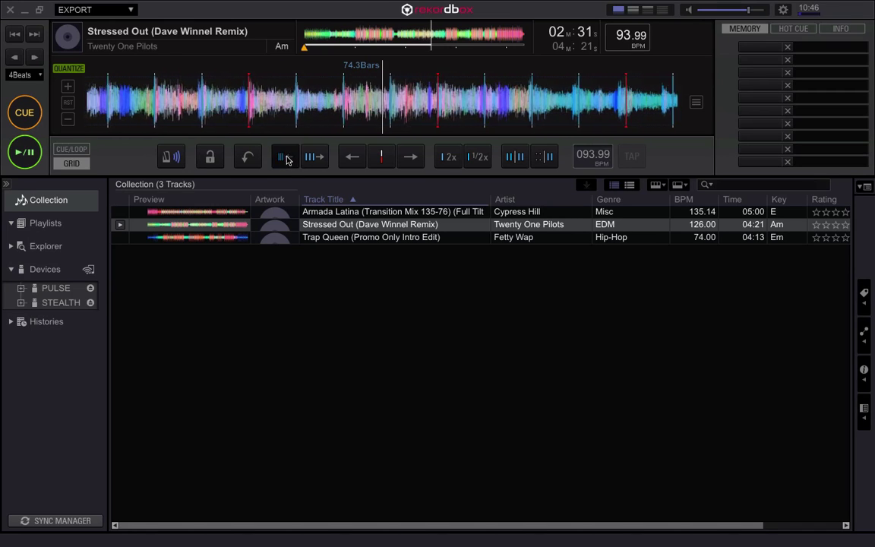
# Start a new grid section at bar 75.1 and tighten its beats to 97.24 BPM to fit the next downbeat.
pyautogui.click(27, 154)
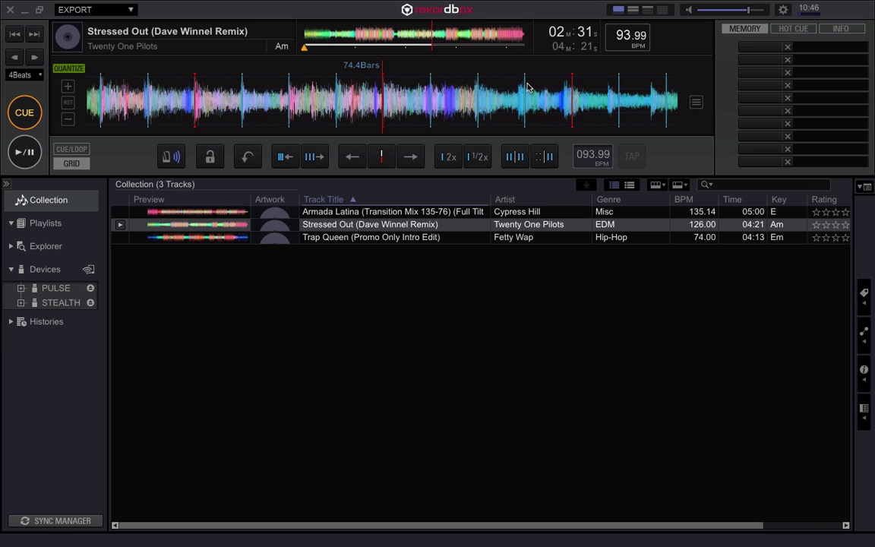
pyautogui.click(549, 157)
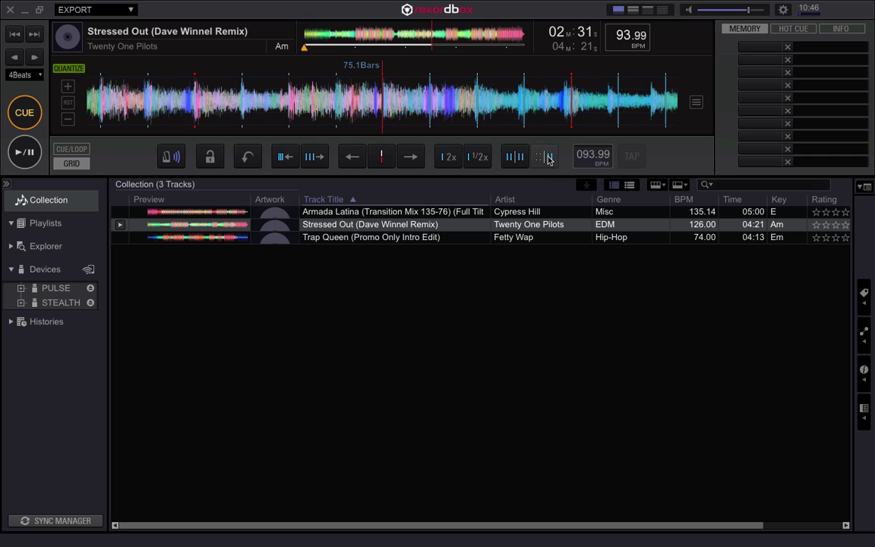
pyautogui.click(23, 151)
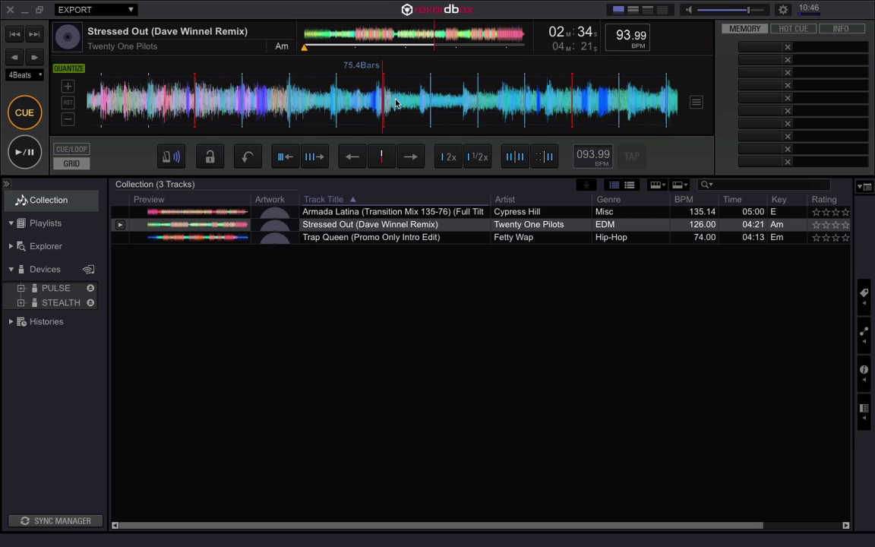
pyautogui.moveTo(394, 102); pyautogui.dragTo(397, 102)
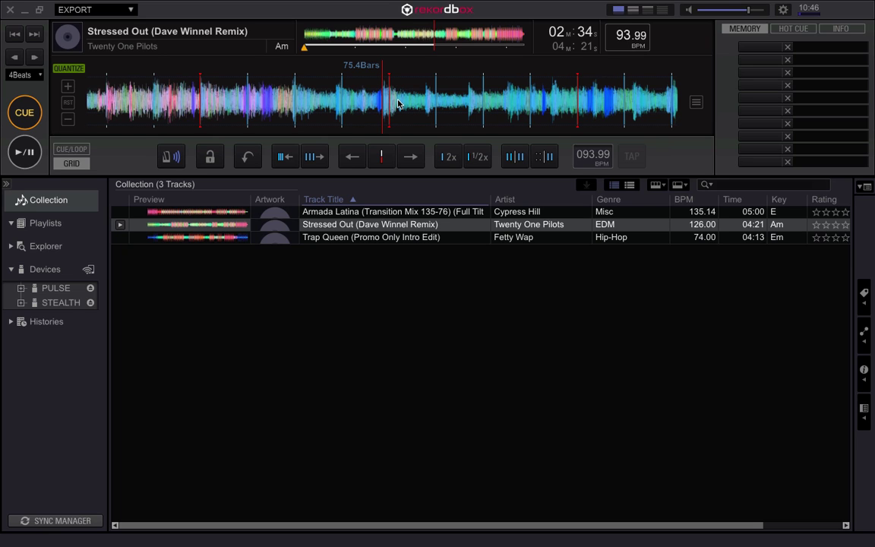
pyautogui.click(280, 157)
pyautogui.click(280, 157)
pyautogui.click(280, 157)
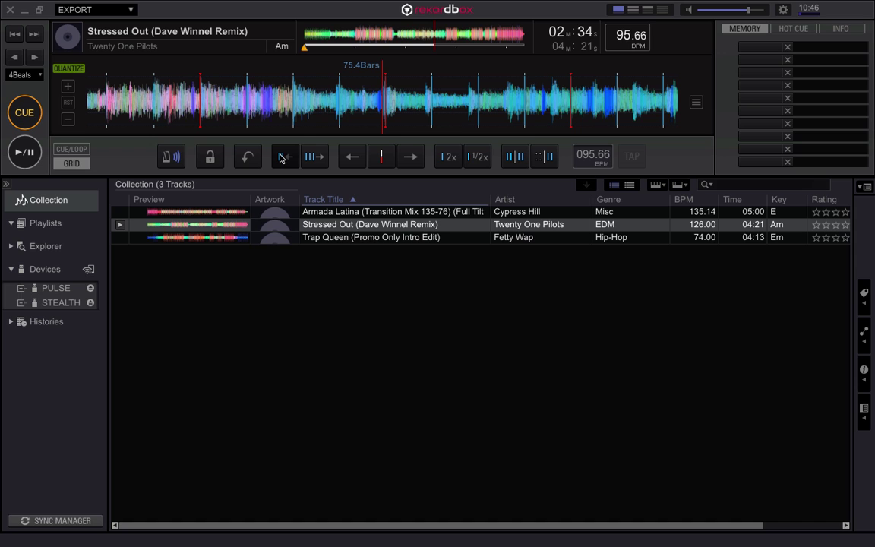
pyautogui.click(281, 158)
pyautogui.click(281, 157)
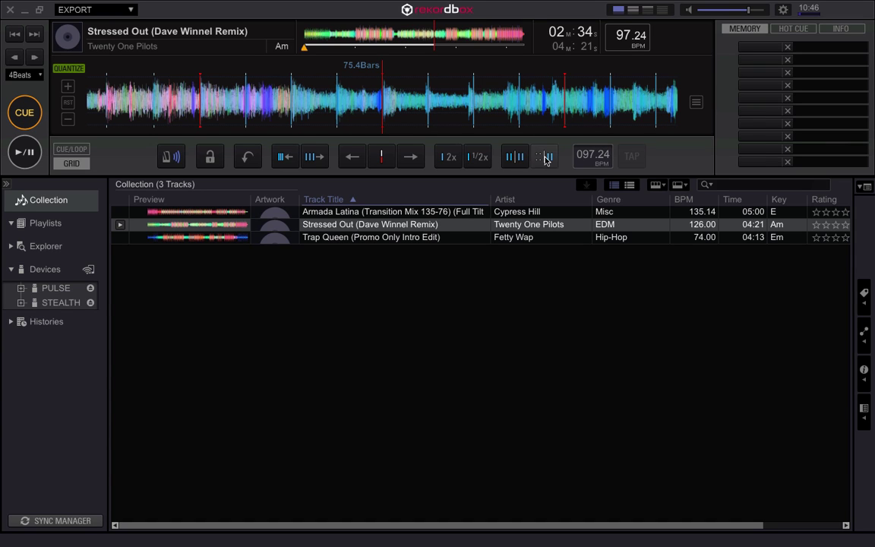
# Start a new grid section at bar 76.1, play up to the next downbeat, and tighten the beats to 104.85 BPM to fit it.
pyautogui.click(24, 152)
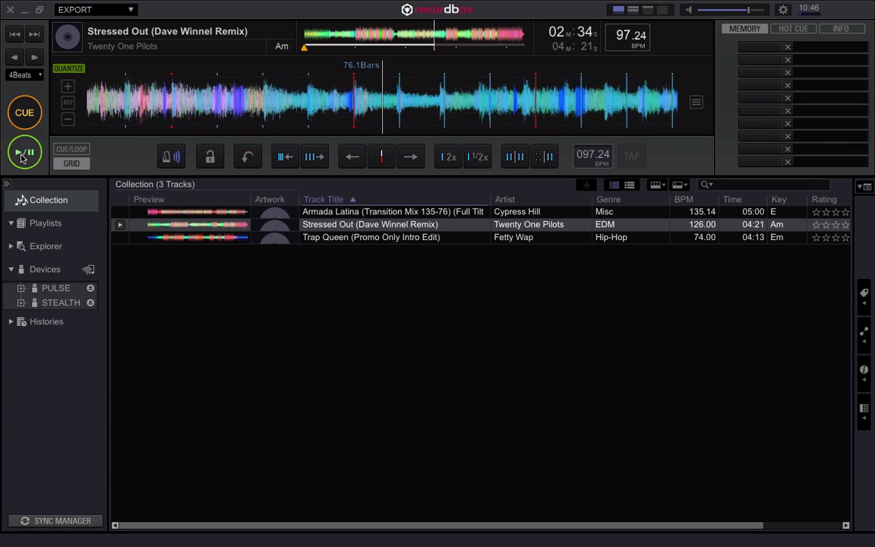
pyautogui.click(23, 154)
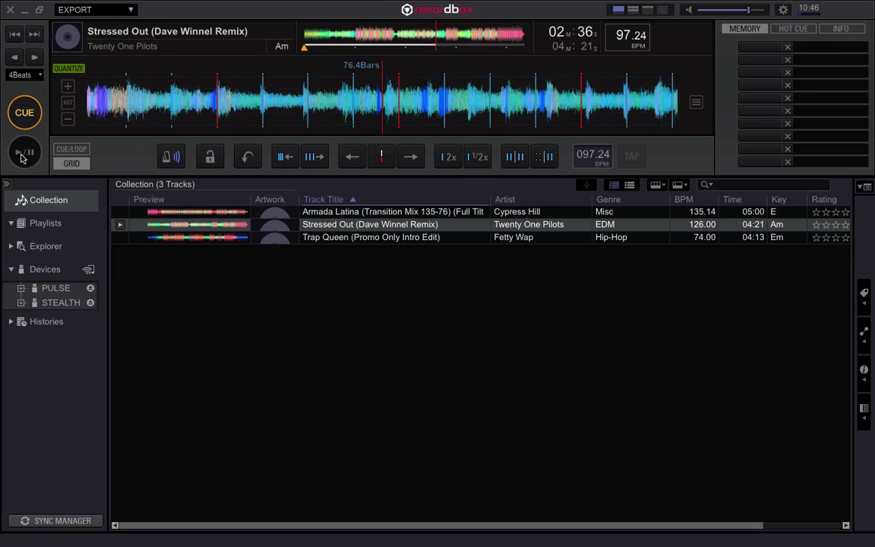
pyautogui.moveTo(424, 114); pyautogui.dragTo(420, 114)
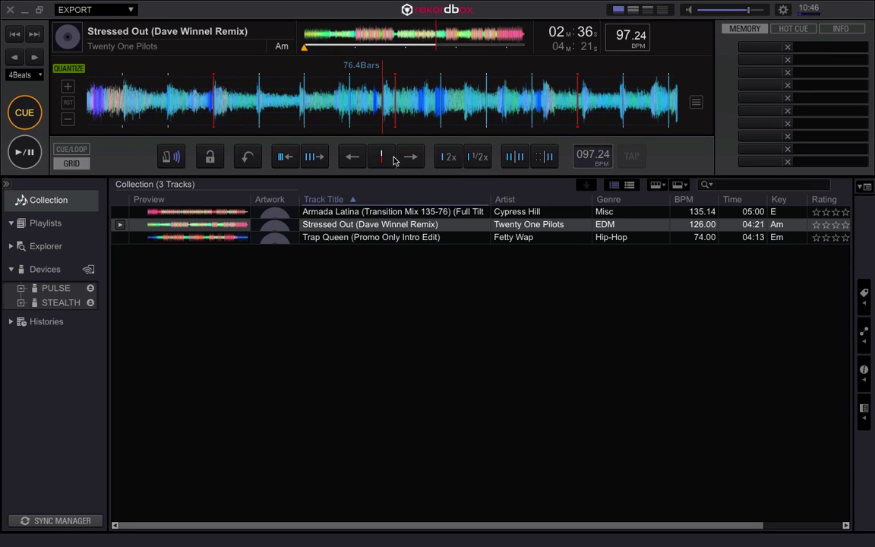
pyautogui.click(290, 157)
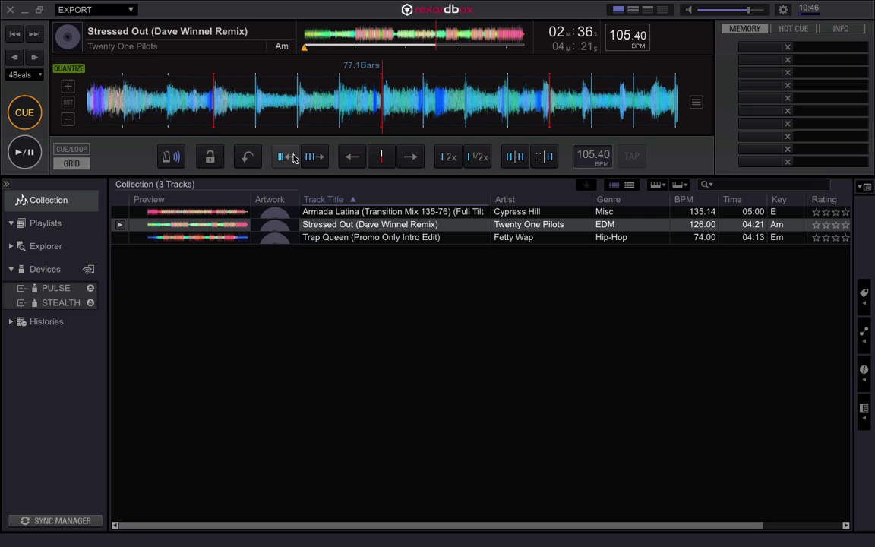
pyautogui.click(307, 157)
pyautogui.click(307, 156)
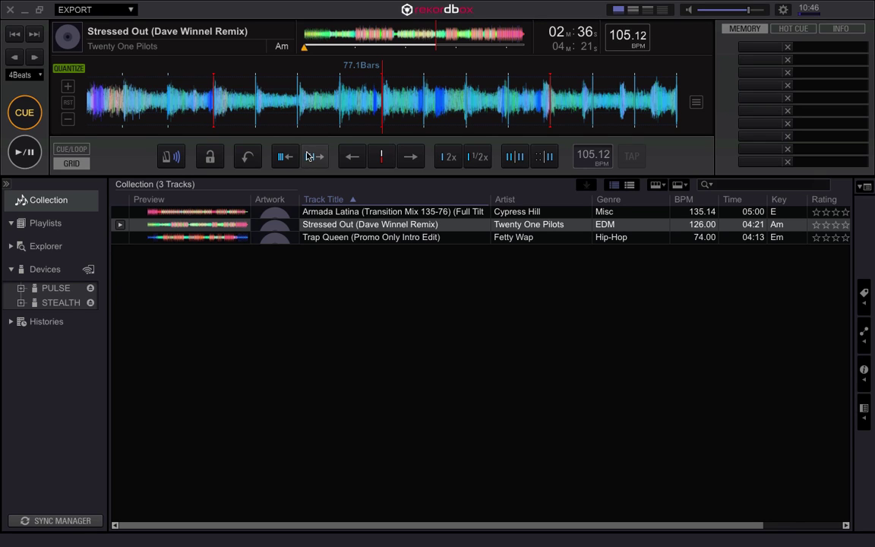
pyautogui.click(307, 156)
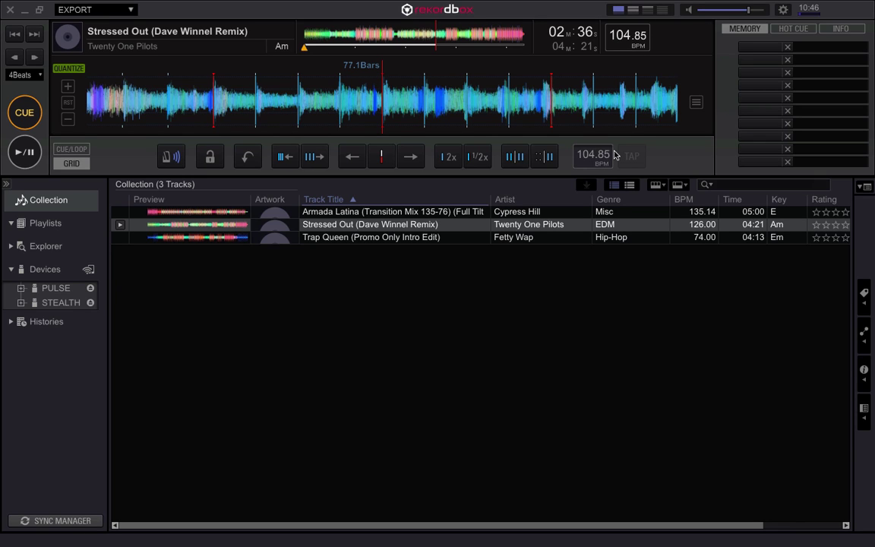
# Start a new grid section at bar 77.1, play to the following downbeat, and tighten the section's beats to 110.60 BPM.
pyautogui.click(25, 152)
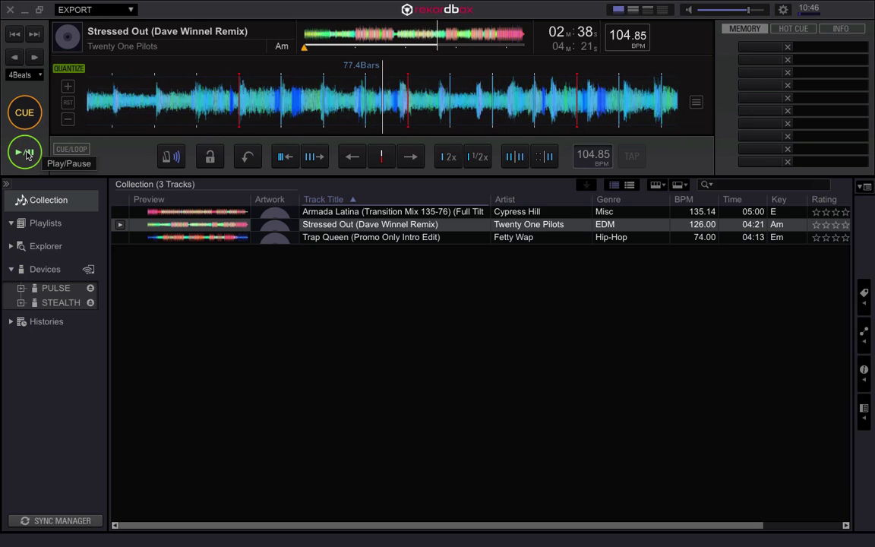
pyautogui.click(25, 153)
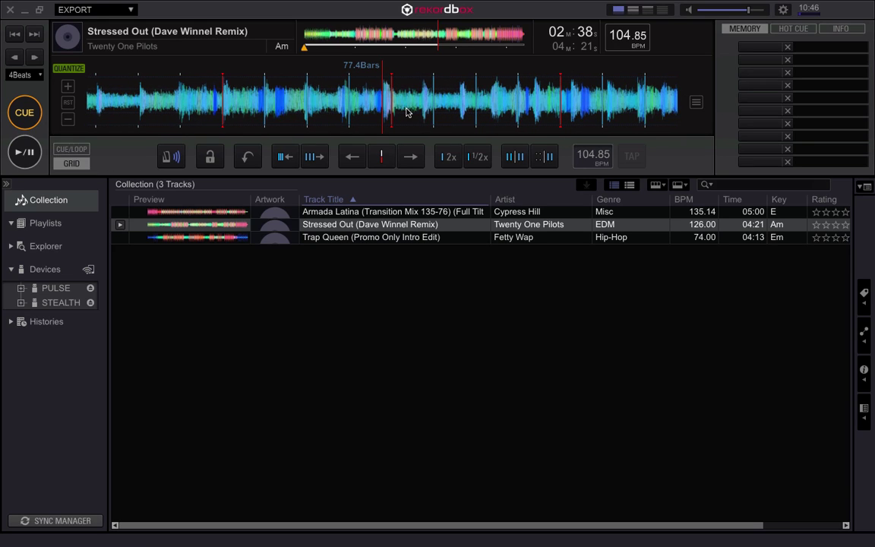
pyautogui.click(285, 156)
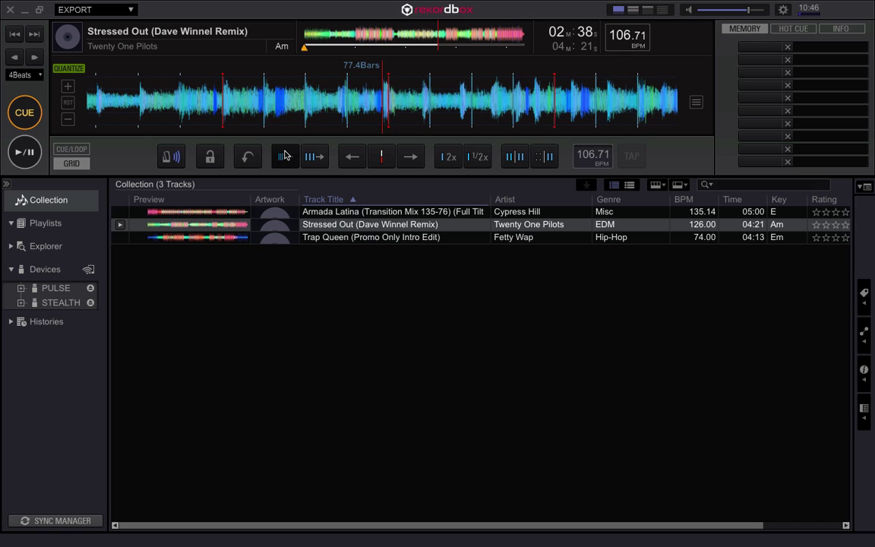
pyautogui.click(285, 155)
pyautogui.click(285, 155)
pyautogui.click(285, 156)
pyautogui.click(285, 155)
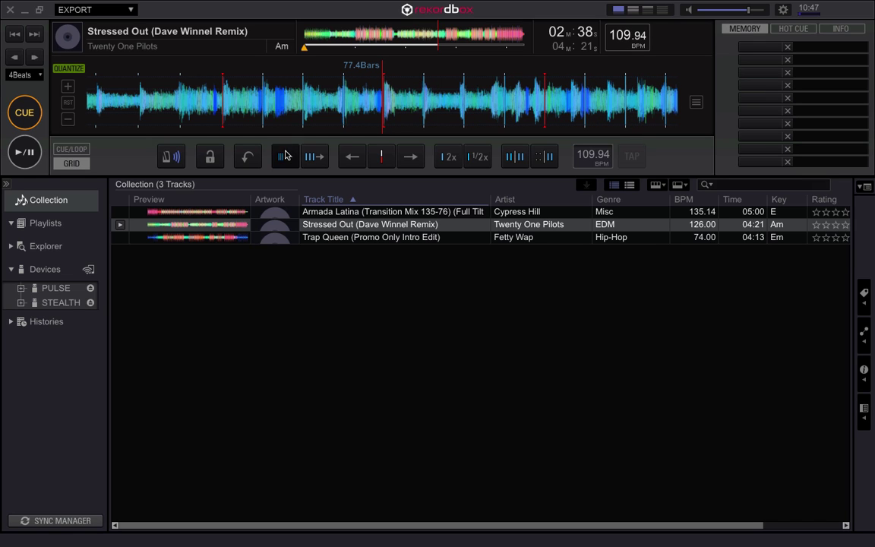
pyautogui.click(285, 155)
pyautogui.click(285, 155)
pyautogui.click(285, 155)
pyautogui.click(285, 155)
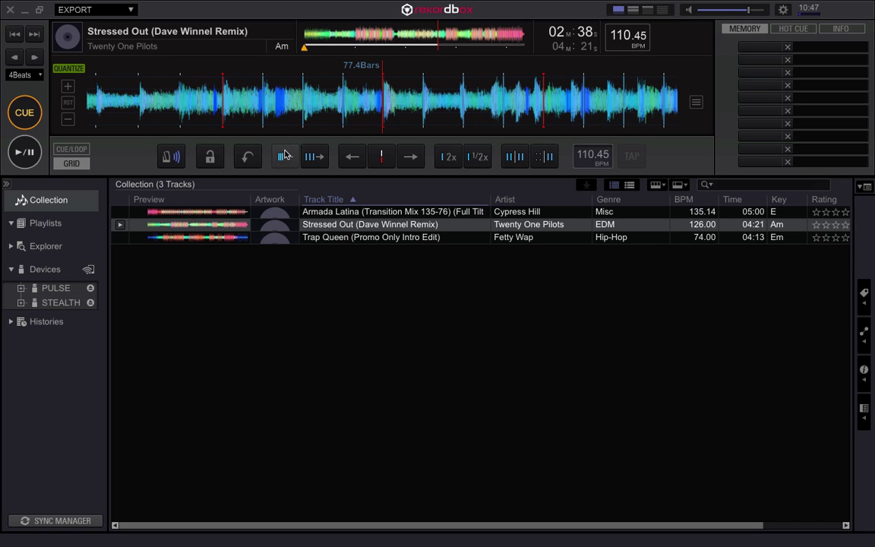
pyautogui.click(284, 156)
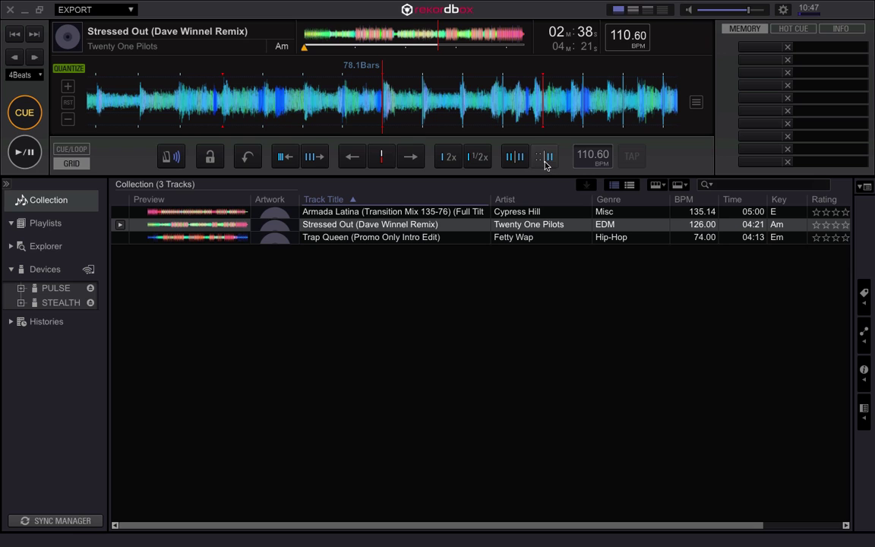
# Start a new grid section at bar 78.1, line up the next downbeat, and tighten the beats to 116.28 BPM.
pyautogui.click(30, 157)
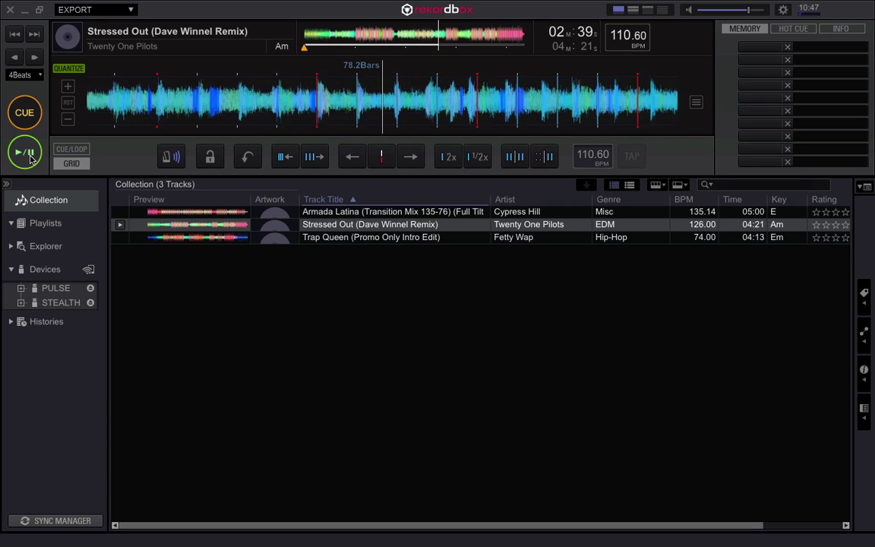
pyautogui.click(30, 157)
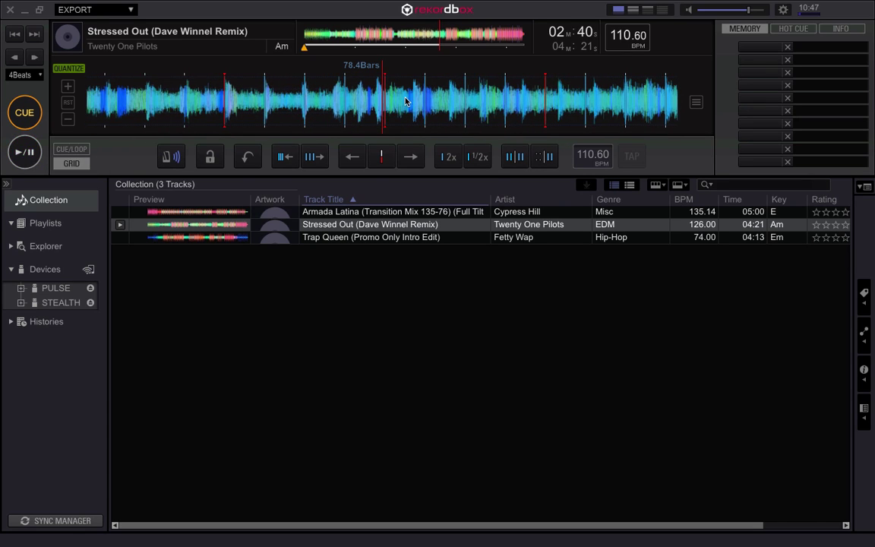
pyautogui.moveTo(424, 101); pyautogui.dragTo(410, 101)
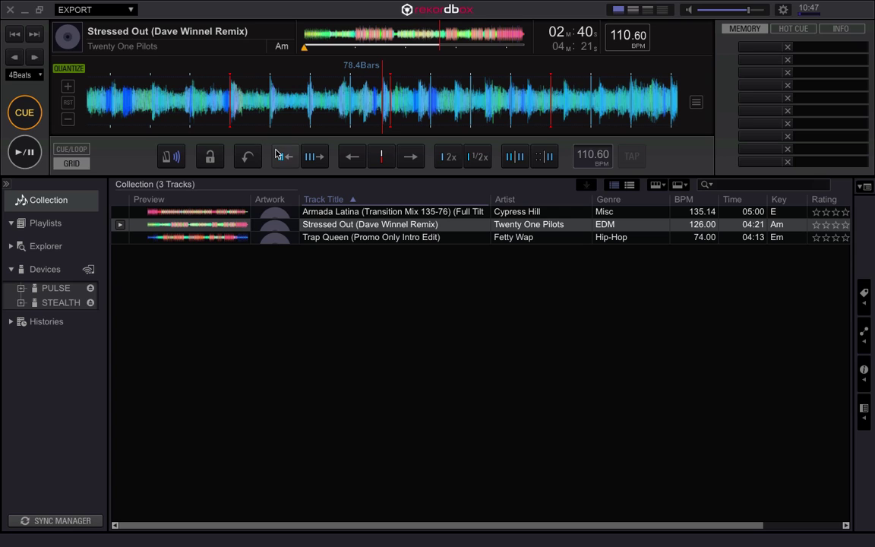
pyautogui.moveTo(278, 155); pyautogui.dragTo(278, 155)
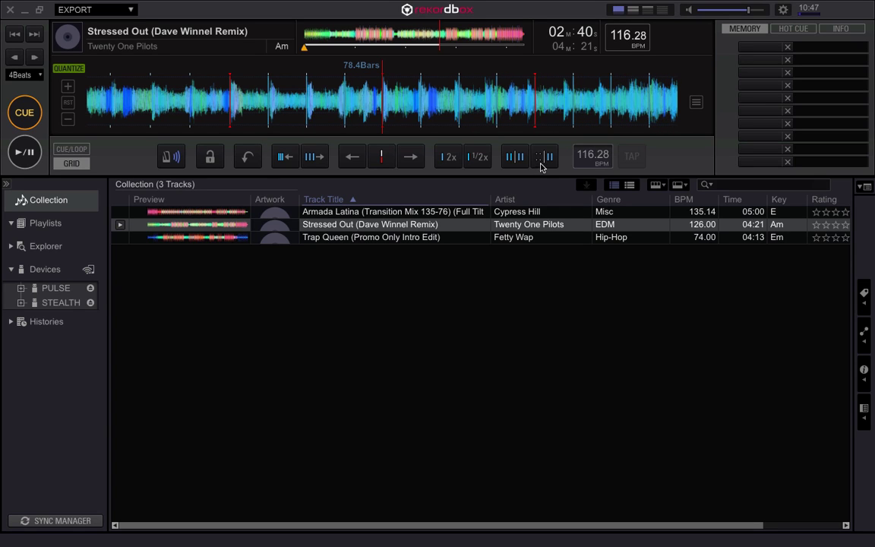
# Start a new grid section at bar 79.1 and tighten its beats to 122.32 BPM so the following downbeat fits.
pyautogui.click(30, 154)
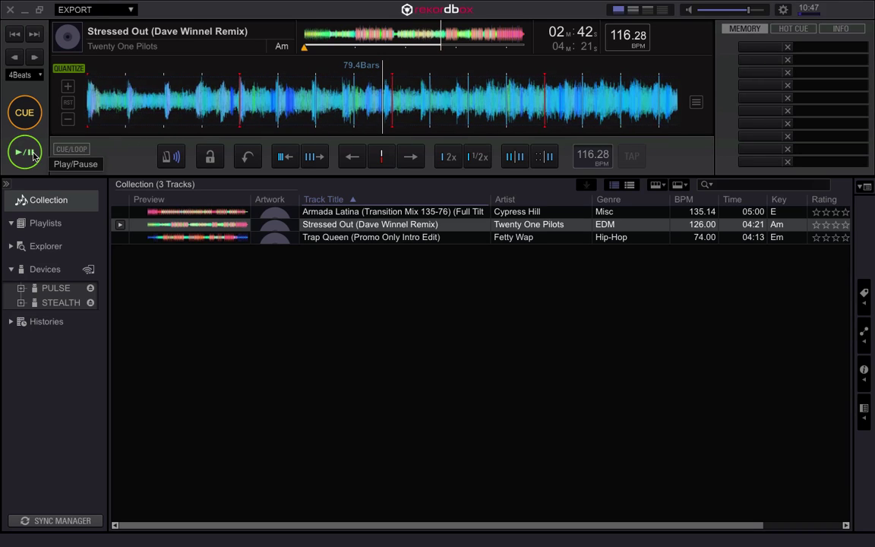
pyautogui.click(30, 154)
pyautogui.moveTo(382, 117); pyautogui.dragTo(381, 118)
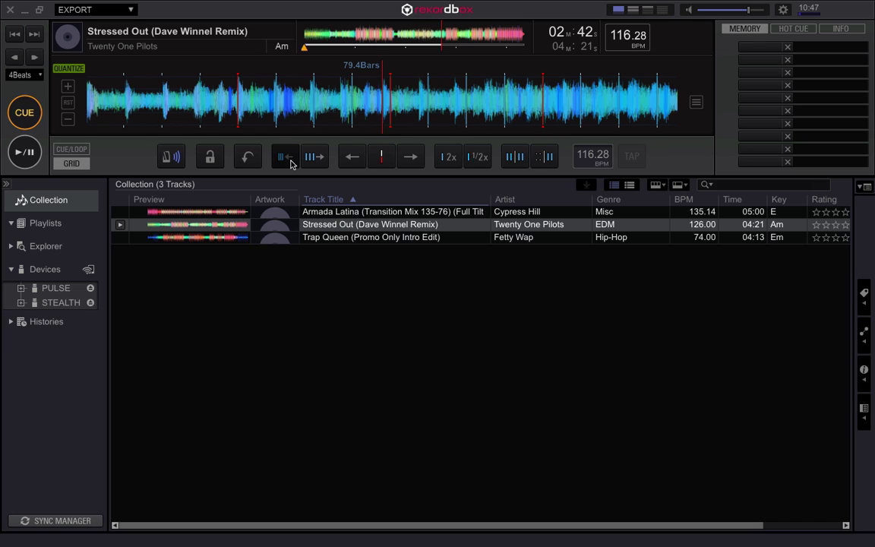
pyautogui.moveTo(290, 162); pyautogui.dragTo(290, 164)
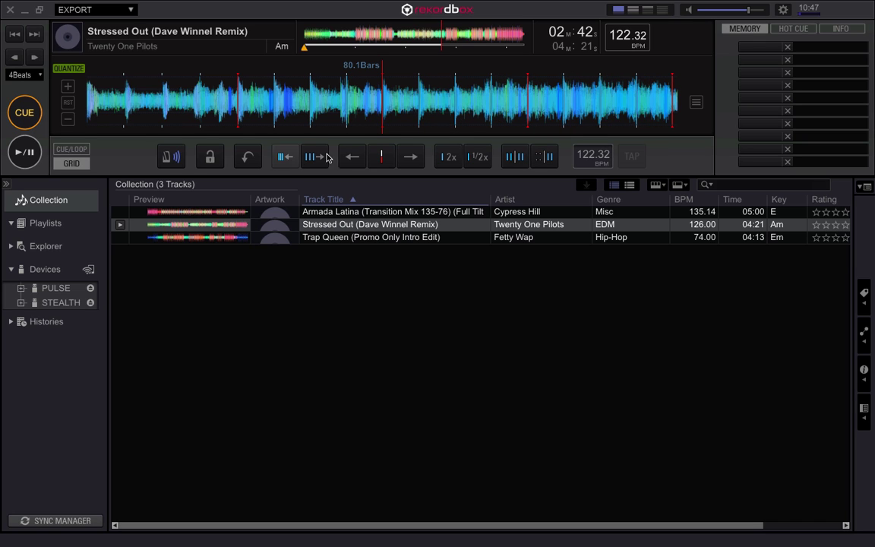
# Start a new grid section at bar 80.1, play through to the end of bar 81, and tighten the beats to 123.62 BPM.
pyautogui.click(21, 150)
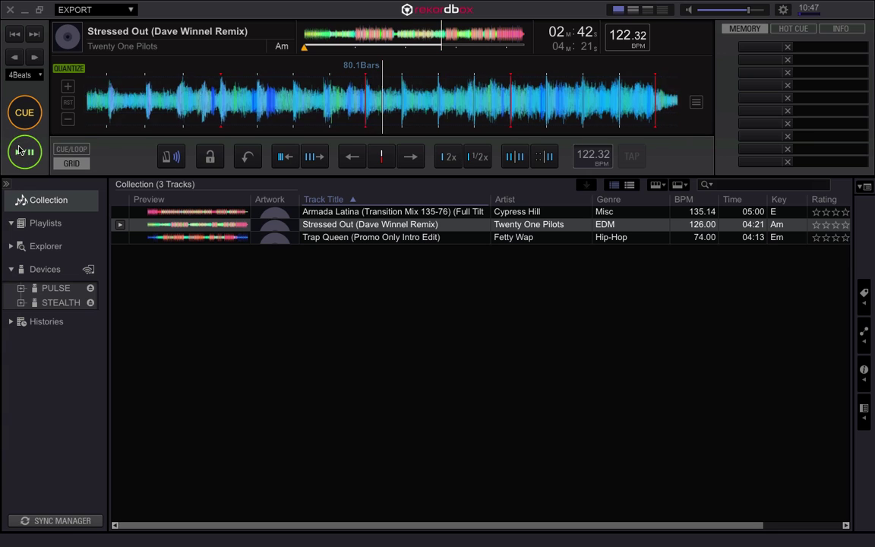
pyautogui.click(22, 150)
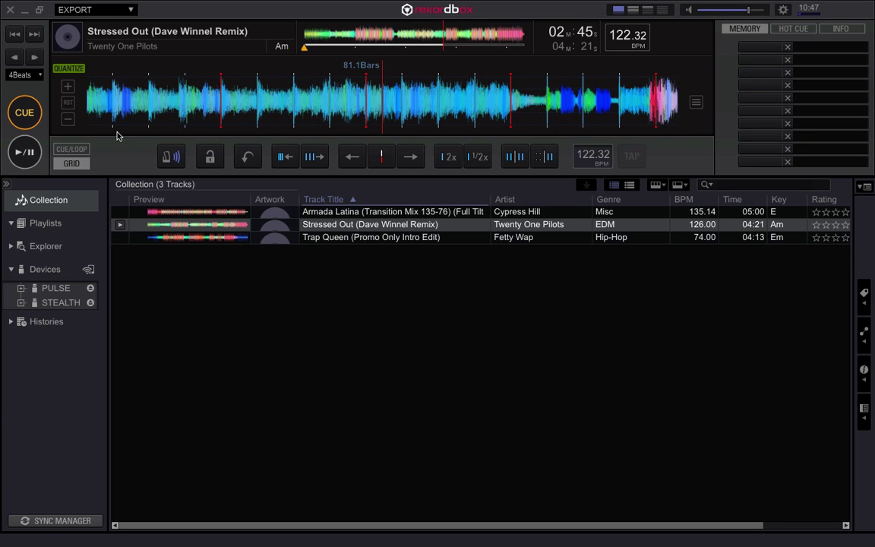
pyautogui.click(22, 151)
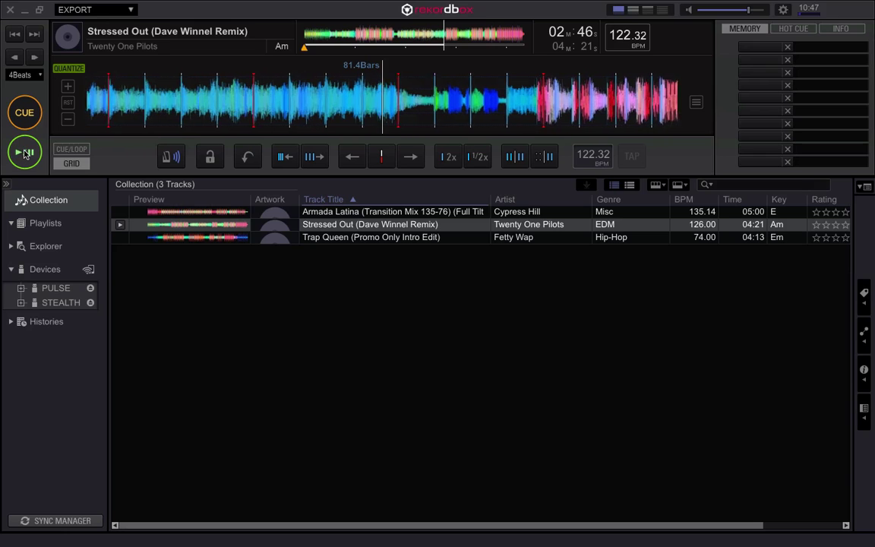
pyautogui.click(21, 152)
pyautogui.moveTo(132, 118); pyautogui.dragTo(275, 111)
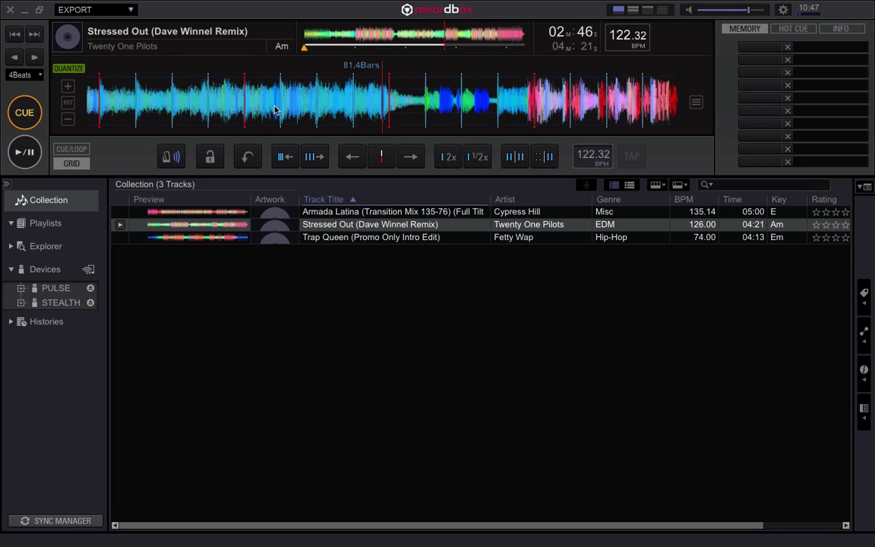
pyautogui.click(289, 163)
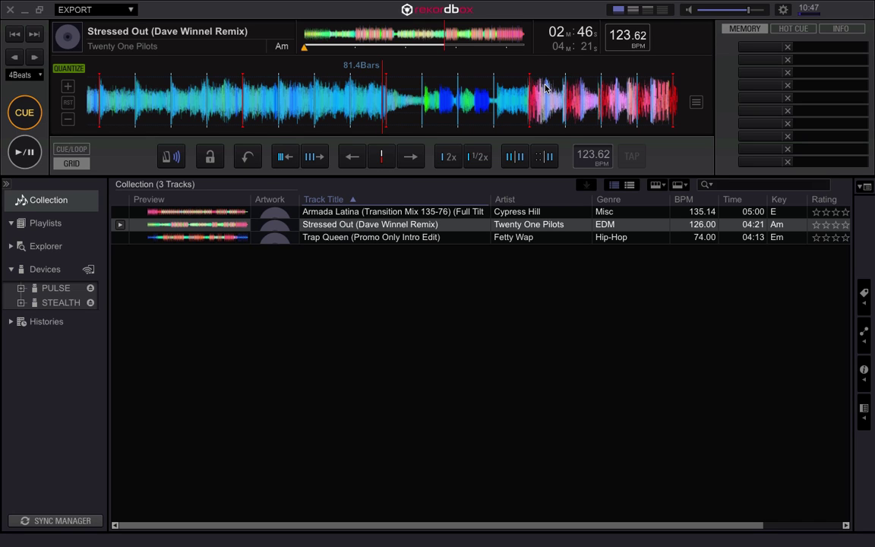
# Play up to bar 83.1 where the drums return, start a new grid section there, and tighten it to 126.65 BPM.
pyautogui.click(27, 154)
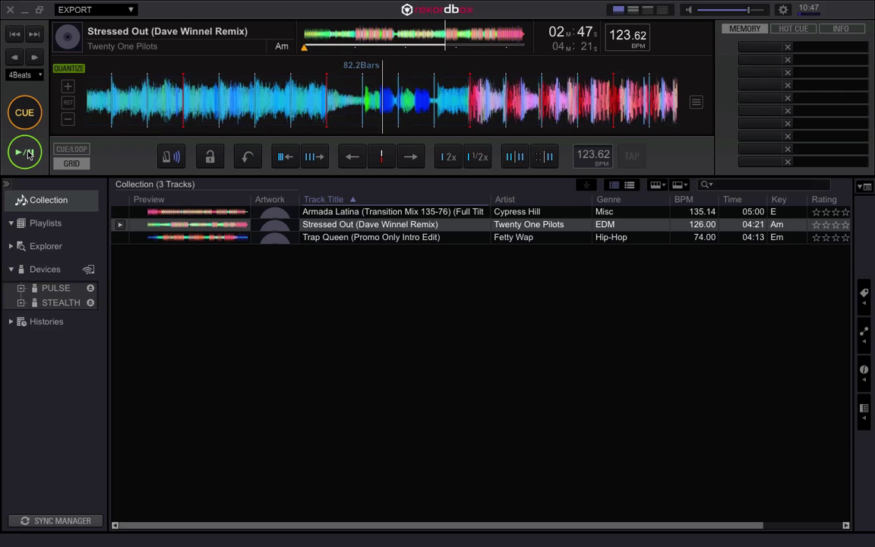
pyautogui.click(27, 153)
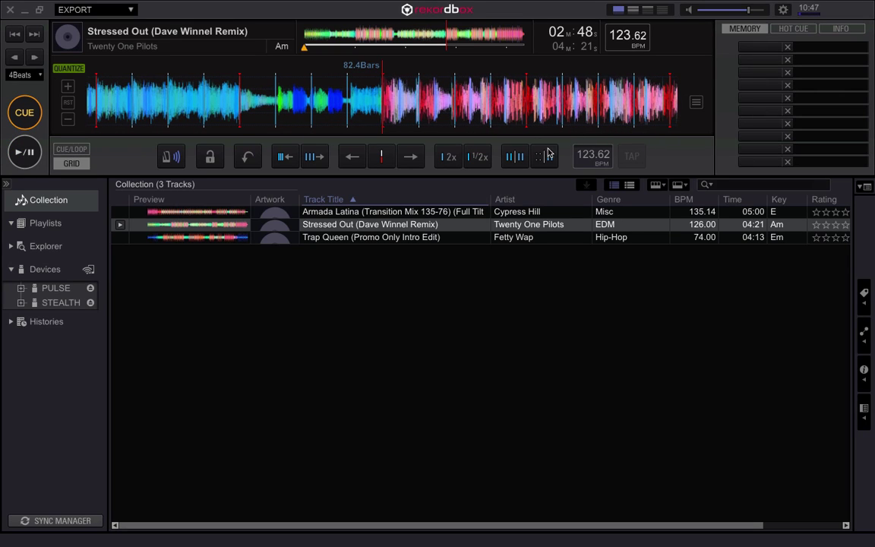
pyautogui.click(36, 161)
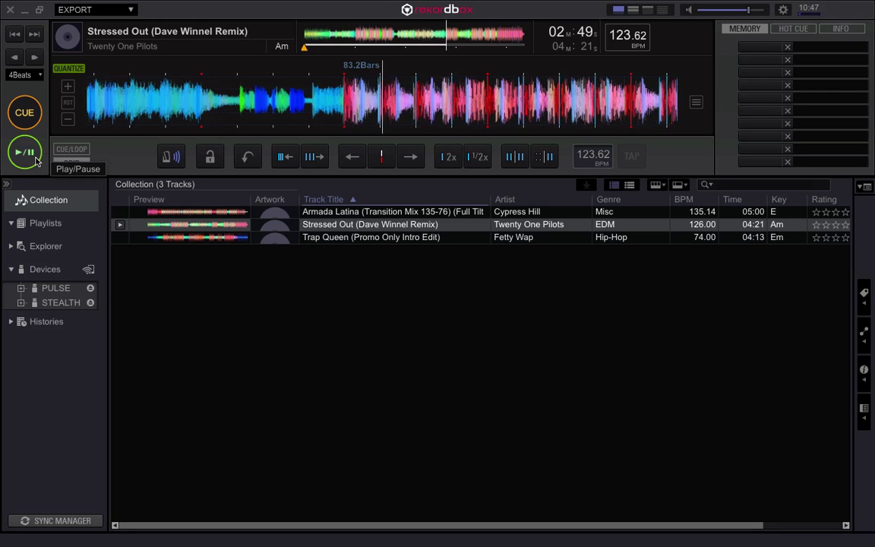
pyautogui.click(36, 161)
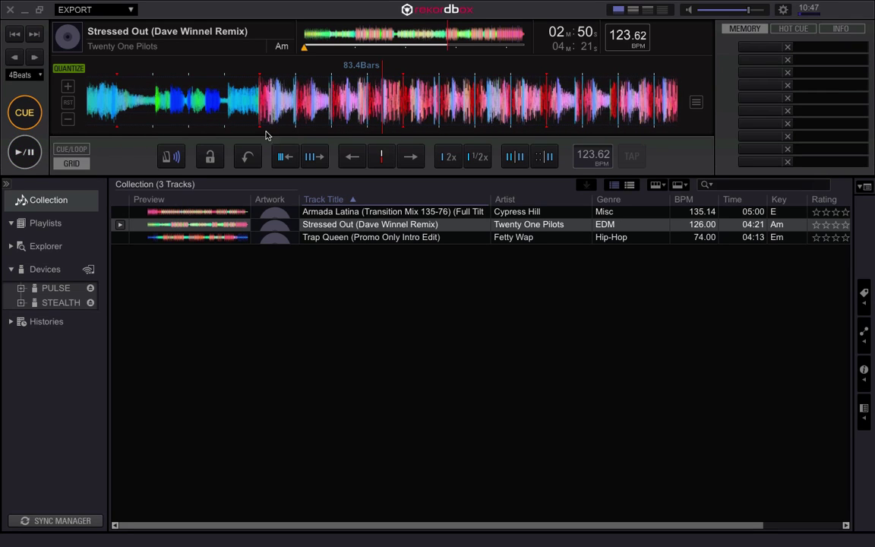
pyautogui.click(296, 158)
pyautogui.click(296, 158)
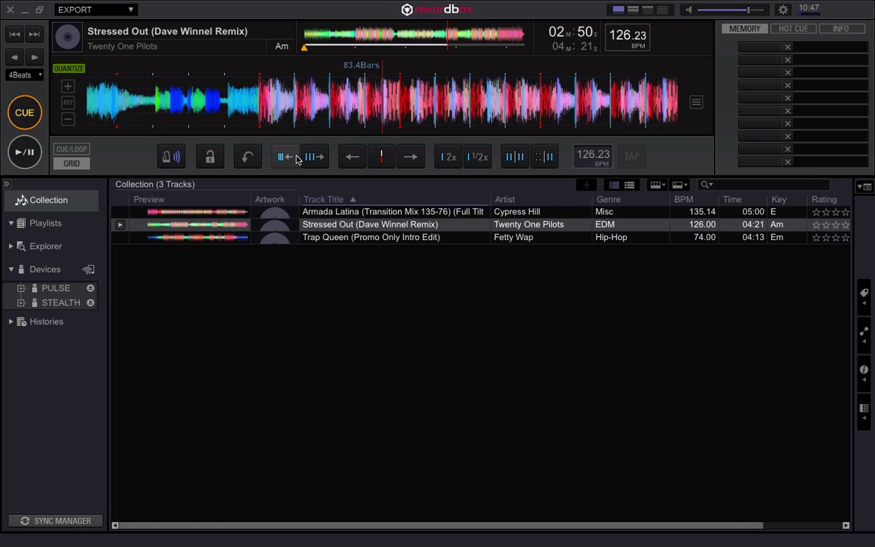
pyautogui.click(296, 158)
pyautogui.click(296, 158)
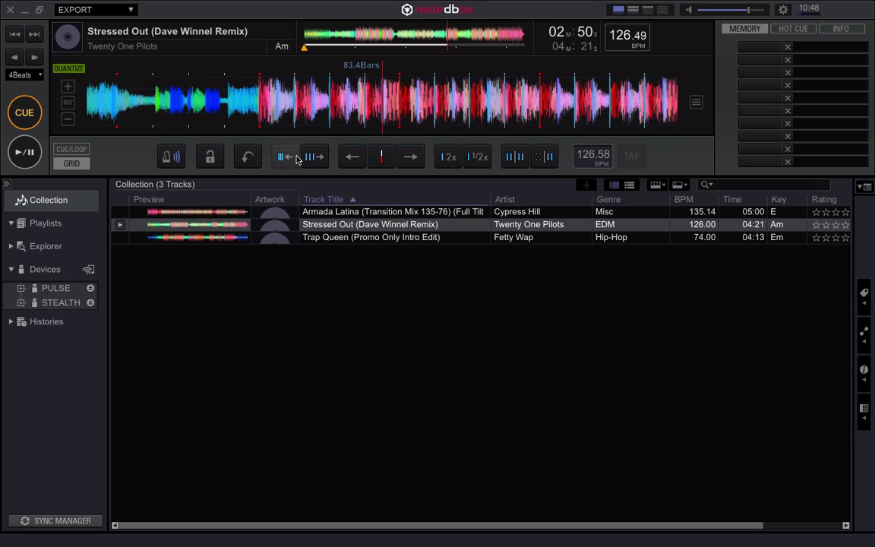
pyautogui.click(296, 158)
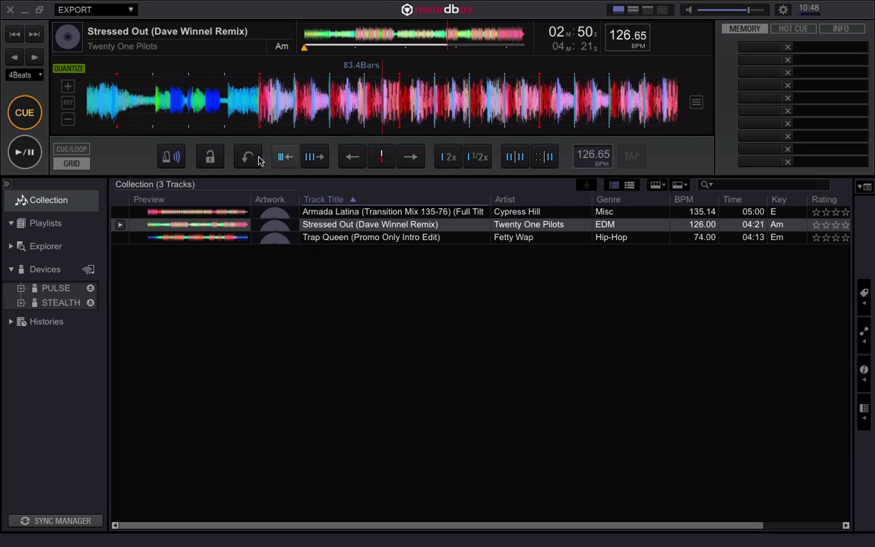
# Fine-tune the grid section beginning at bar 83.1 to 126.54 BPM while the track plays through bars 85 to 88.
pyautogui.click(25, 154)
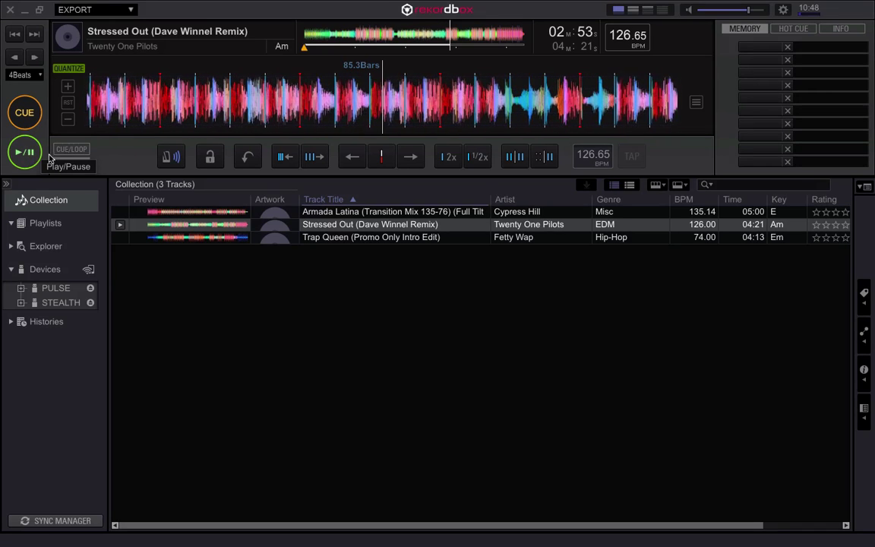
pyautogui.click(312, 158)
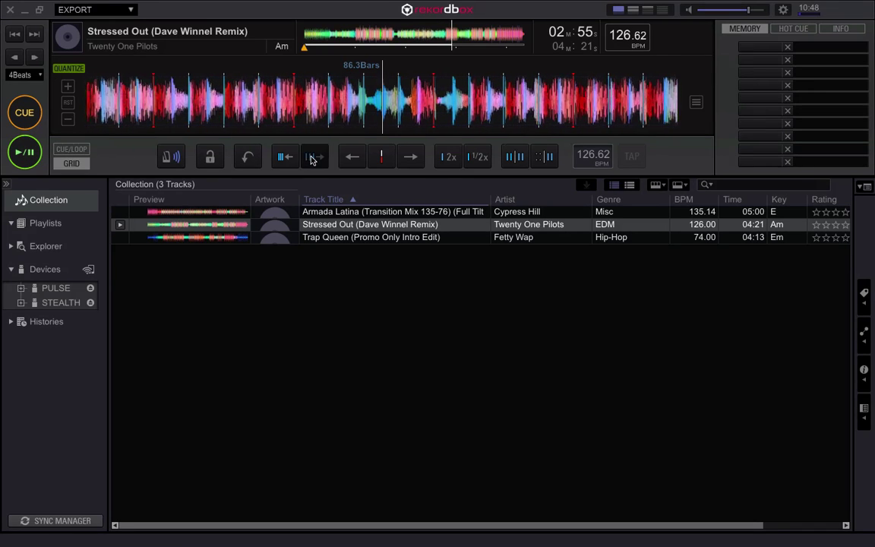
pyautogui.click(312, 158)
pyautogui.click(311, 158)
pyautogui.click(312, 158)
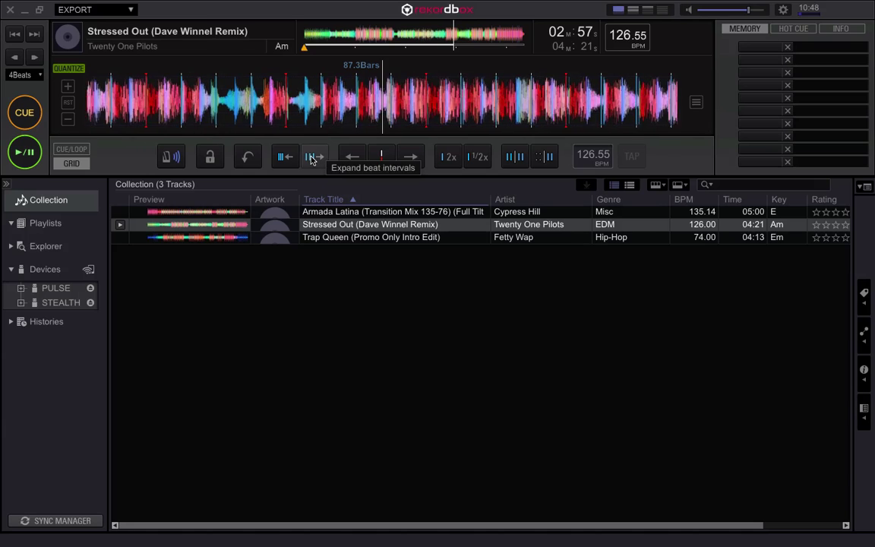
pyautogui.click(311, 158)
pyautogui.click(312, 158)
pyautogui.click(285, 158)
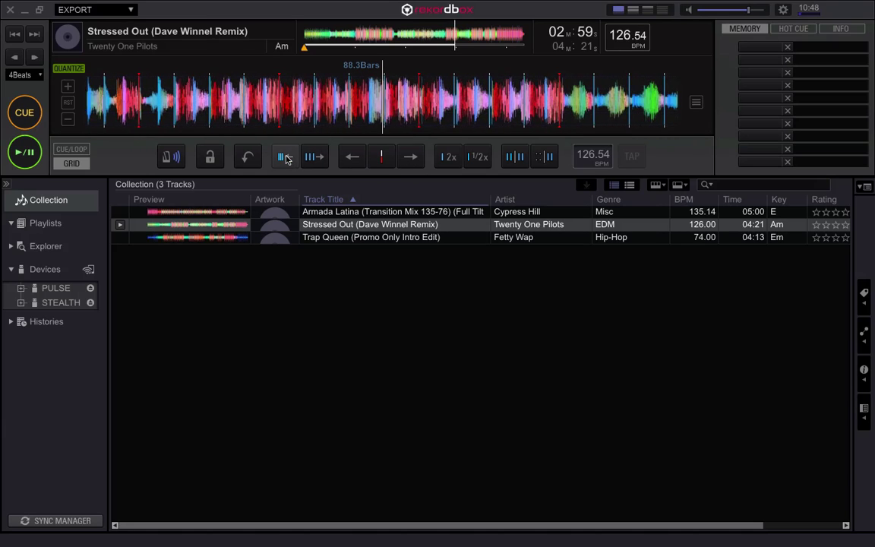
# Try tightening the grid section from bar 83.1 to 127.37 BPM while the track plays through bars 88 to 91.
pyautogui.click(285, 158)
pyautogui.click(285, 158)
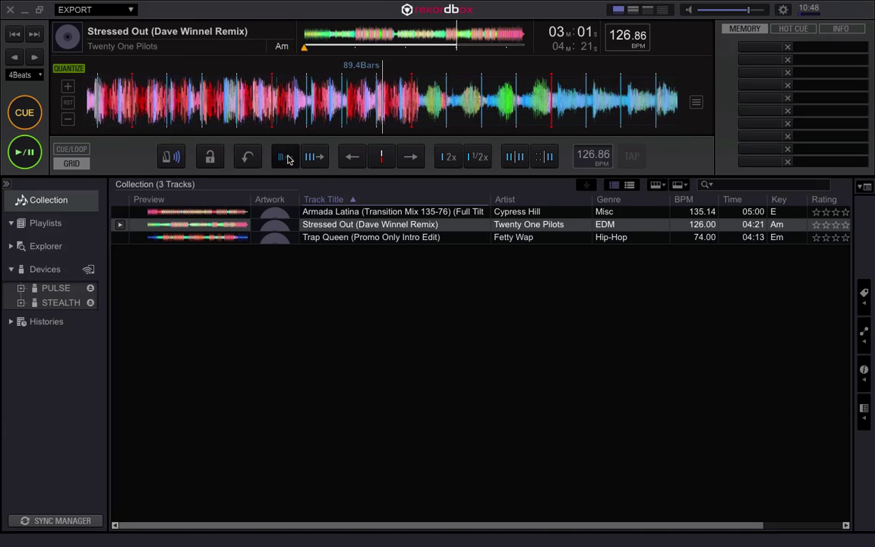
pyautogui.click(286, 158)
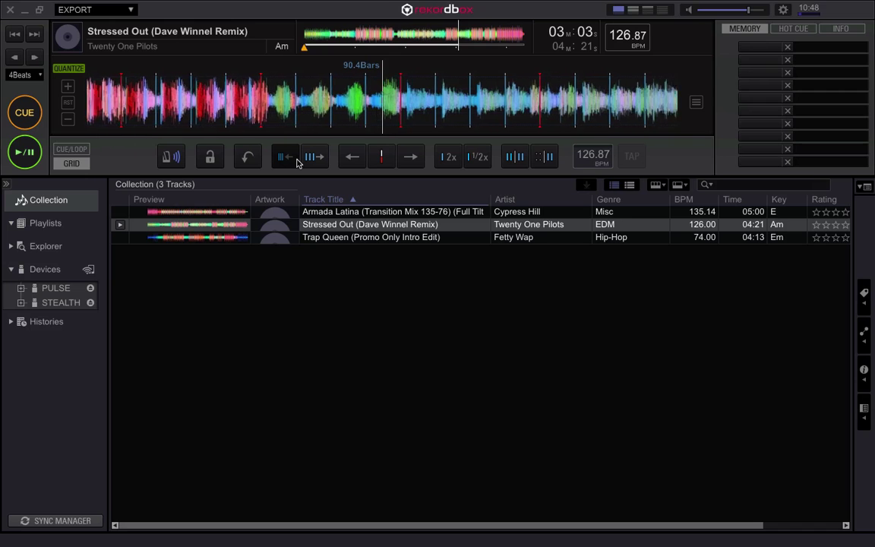
pyautogui.click(296, 161)
pyautogui.click(296, 161)
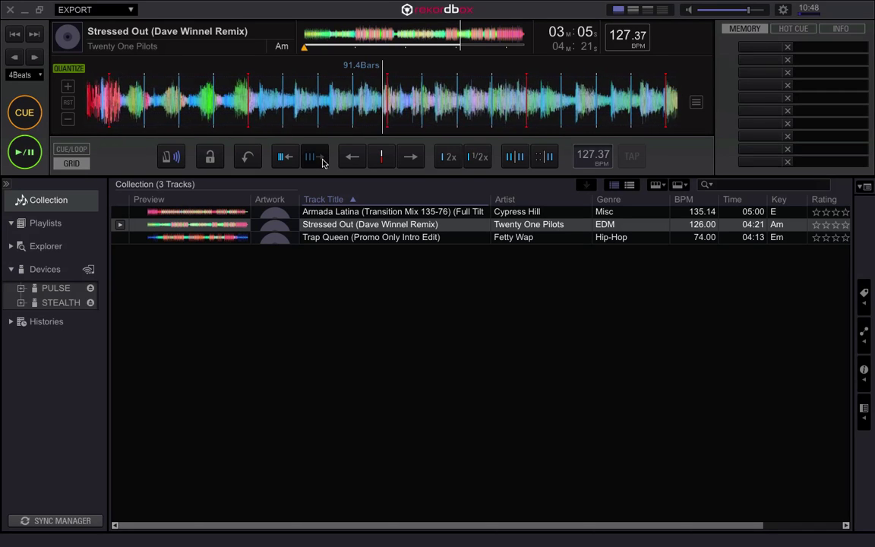
# Widen the beat spacing of the last grid section to 126.21 BPM as the track plays from bar 91 to 95.
pyautogui.click(323, 159)
pyautogui.click(323, 160)
pyautogui.click(323, 159)
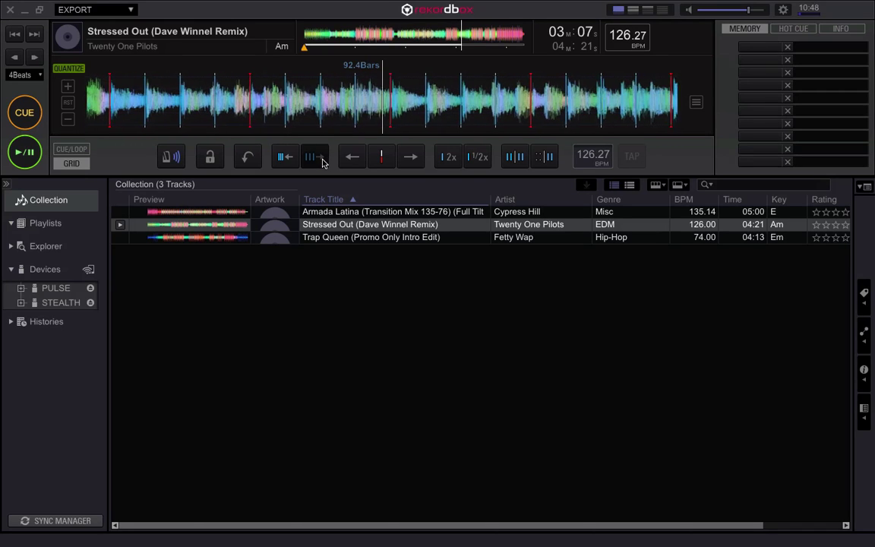
pyautogui.click(323, 159)
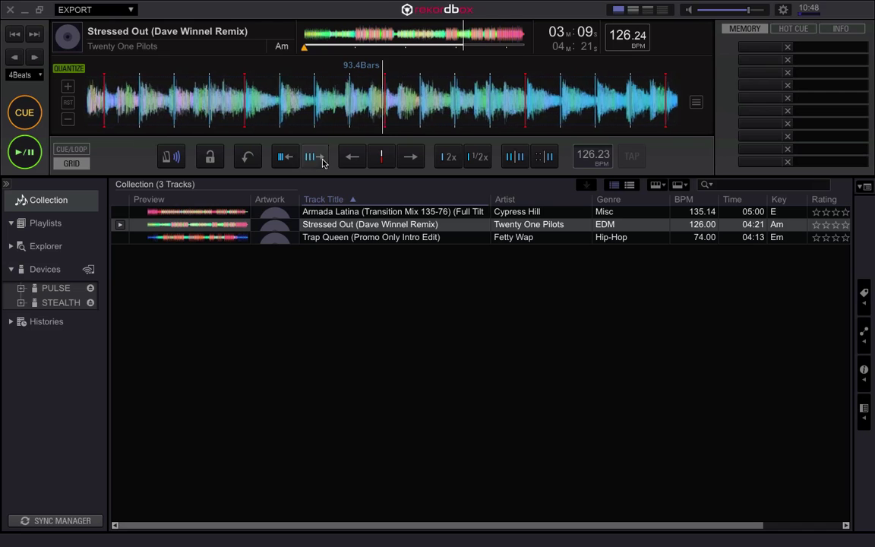
pyautogui.click(323, 159)
pyautogui.click(323, 160)
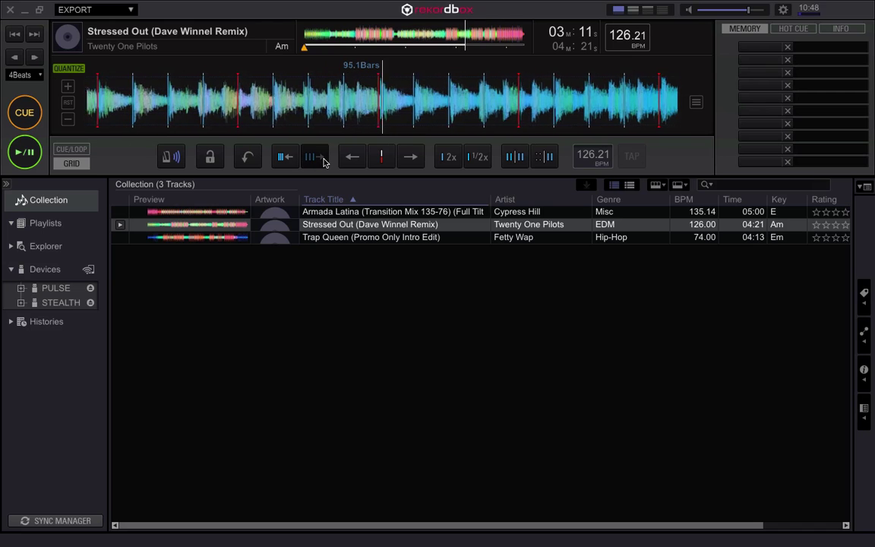
# Continue widening the last grid section's beats to 126.11 BPM while the track plays through bars 95 to 98.
pyautogui.click(323, 159)
pyautogui.click(323, 159)
pyautogui.click(322, 160)
pyautogui.click(323, 159)
pyautogui.click(323, 159)
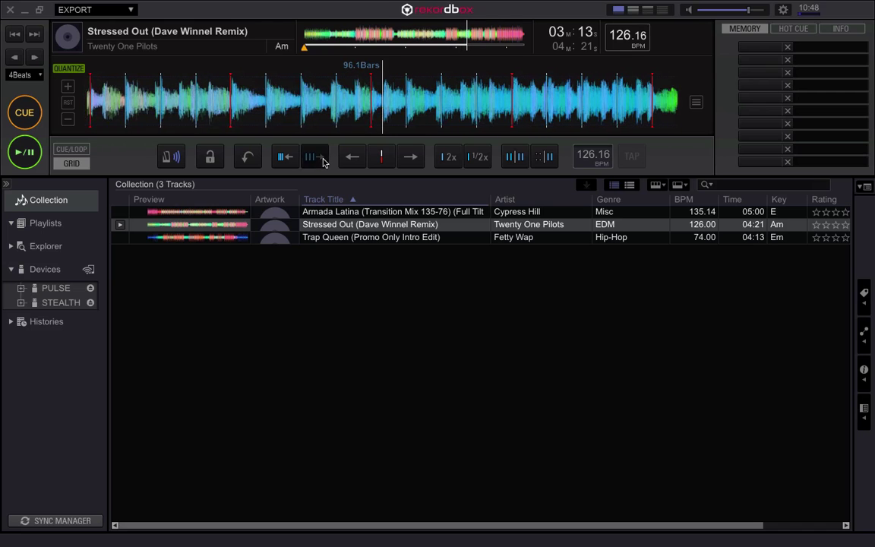
pyautogui.click(323, 160)
pyautogui.click(323, 159)
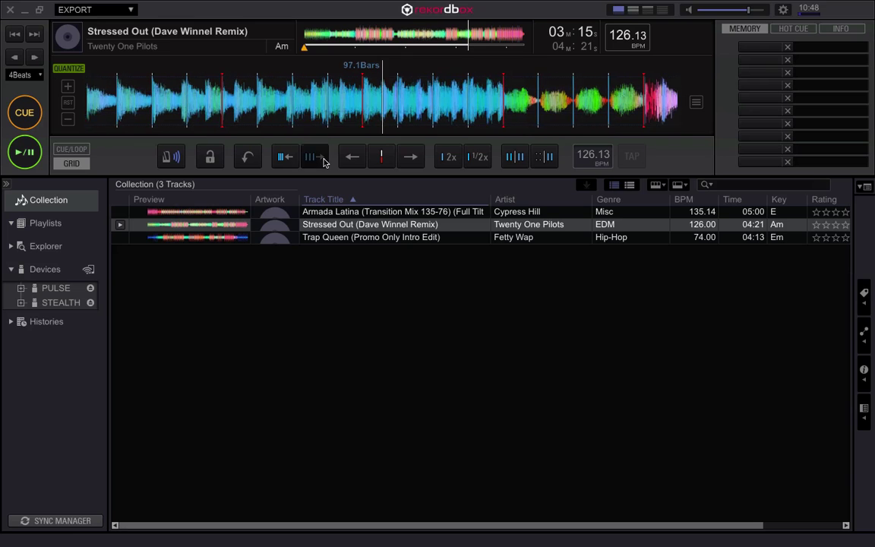
pyautogui.click(322, 159)
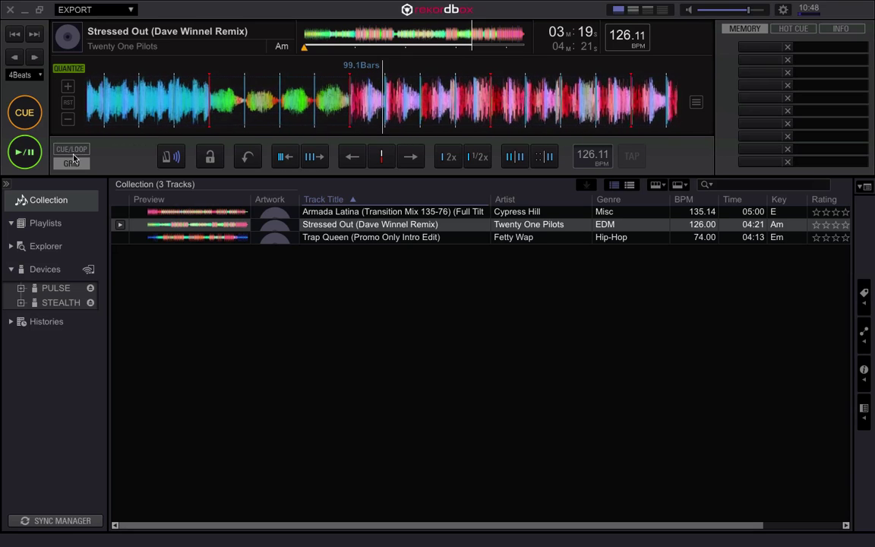
# Pause the track at bar 99.2 and widen the beats to 126.09 BPM to meet the waveform peaks.
pyautogui.press('space')
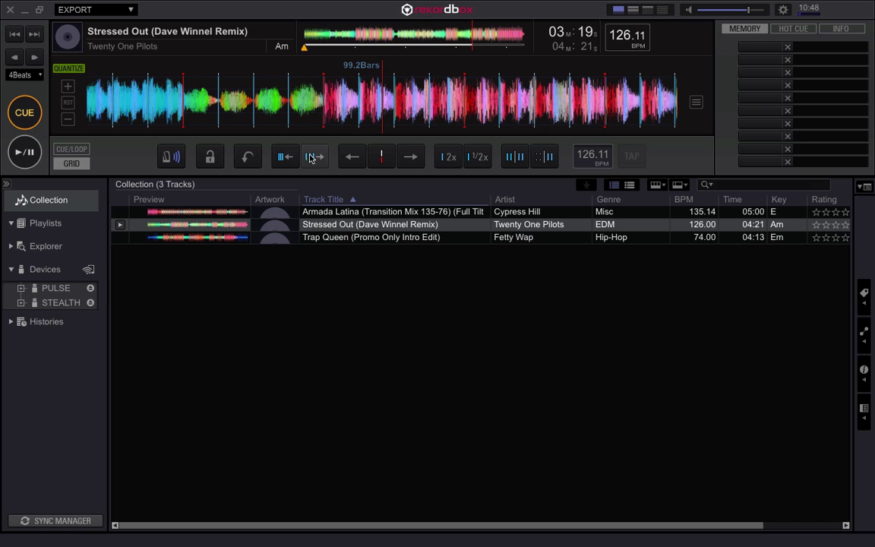
pyautogui.click(321, 158)
pyautogui.click(322, 157)
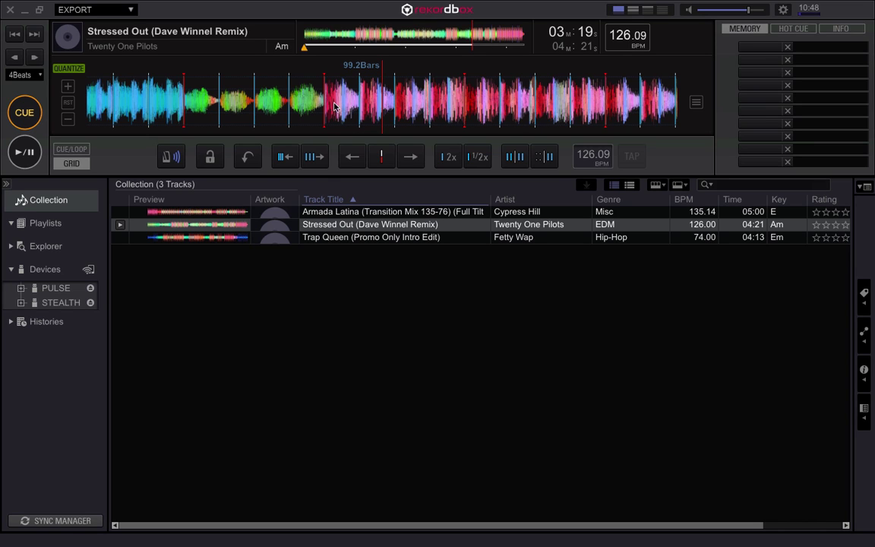
# Jump to bar 122.1 near the end of the track and widen the beats to 126.05 BPM.
pyautogui.click(509, 38)
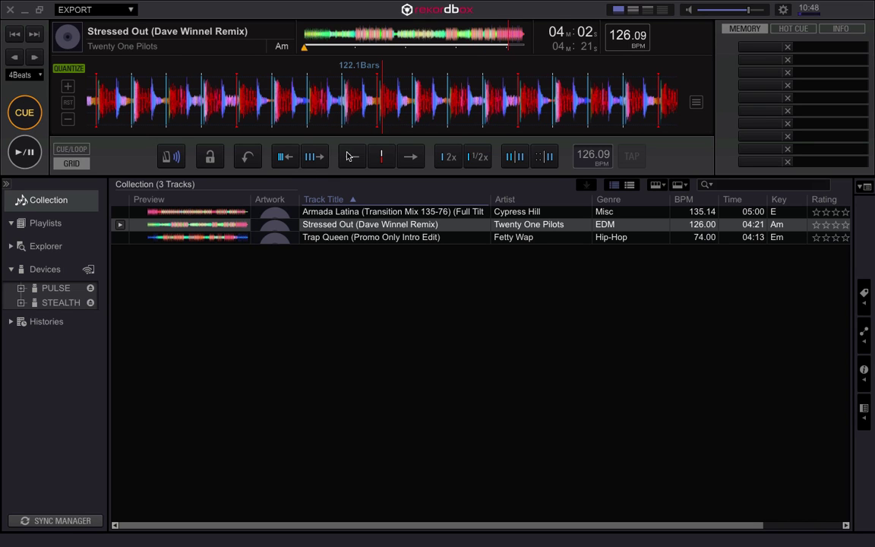
pyautogui.click(313, 157)
pyautogui.click(312, 157)
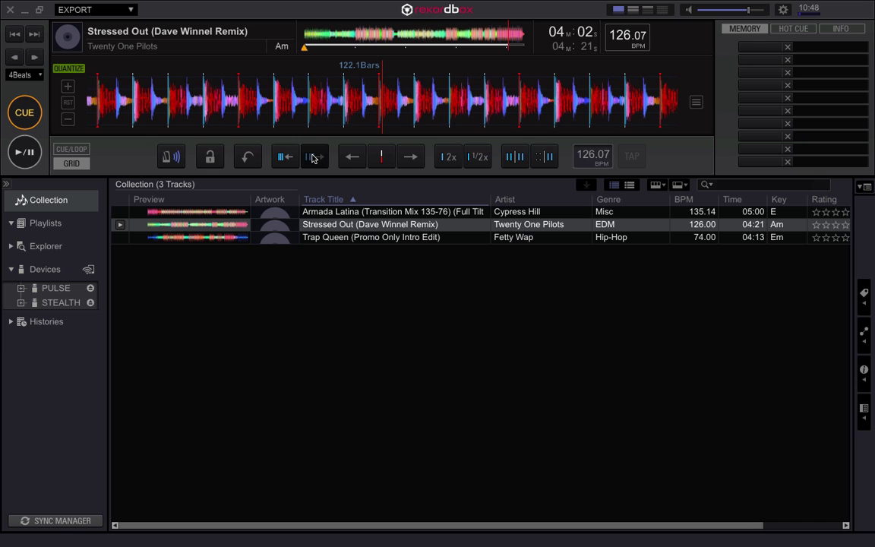
pyautogui.click(311, 158)
pyautogui.click(310, 157)
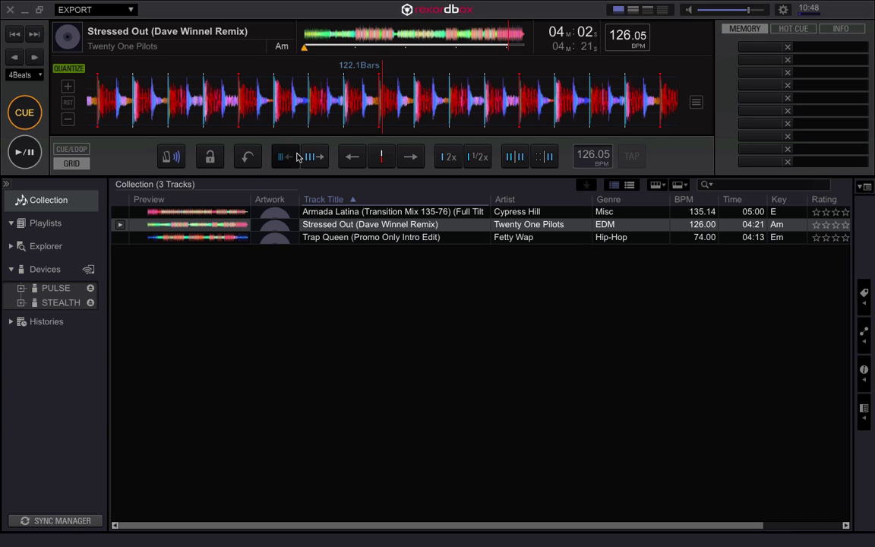
# Jump to bar 130.2 at the track's end and widen the beats to 126.03 BPM.
pyautogui.click(516, 41)
pyautogui.click(522, 41)
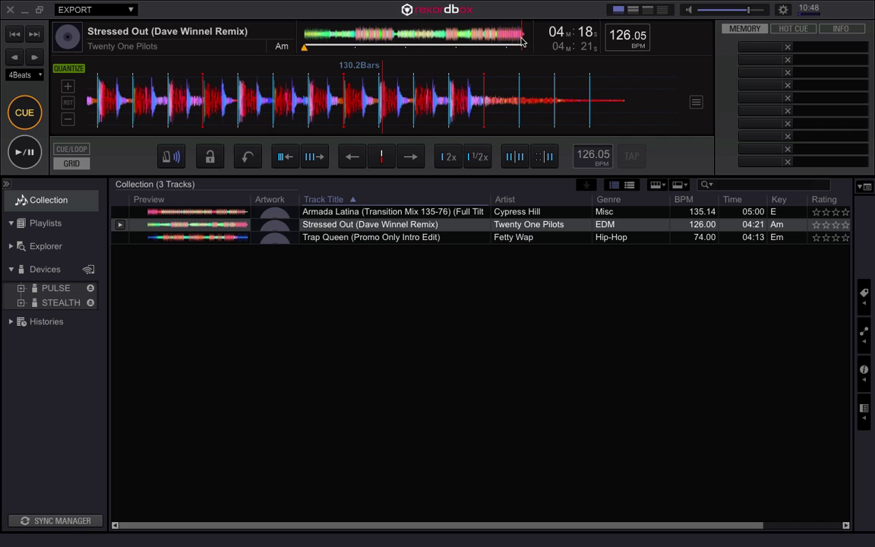
pyautogui.click(314, 157)
pyautogui.click(313, 157)
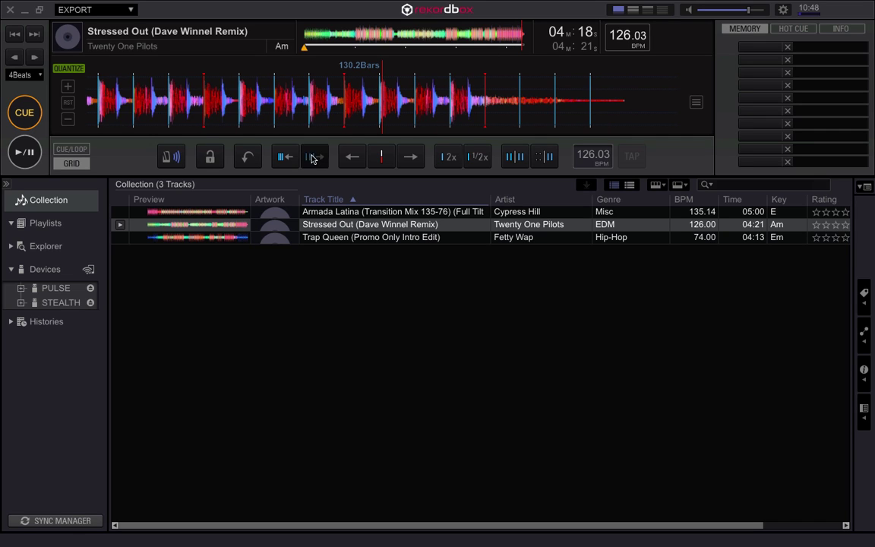
# Play the track from several earlier points, including around bars 117, 98 and 63, to check the beatgrid against the waveform.
pyautogui.click(500, 40)
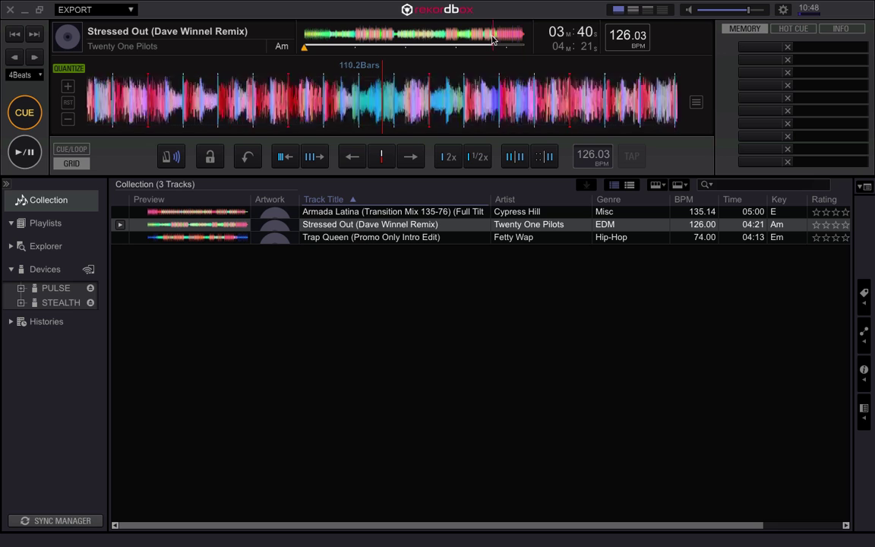
pyautogui.click(31, 152)
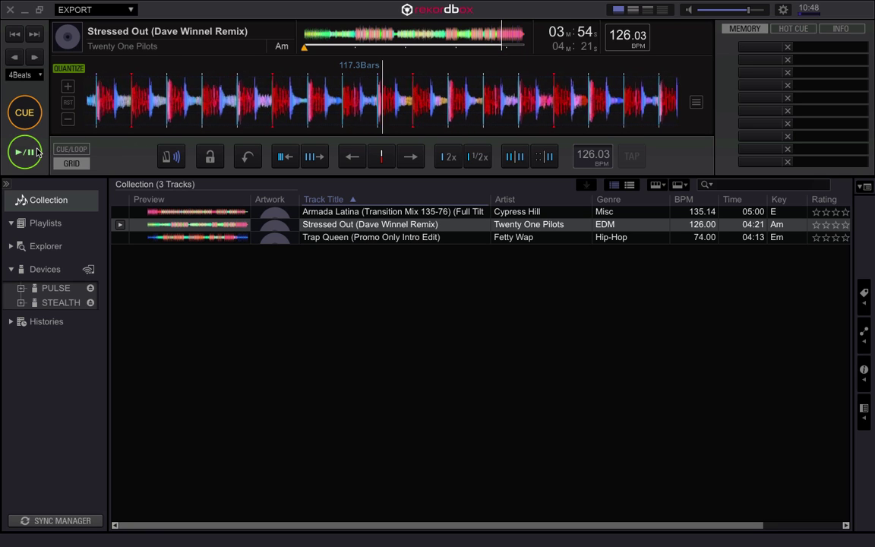
pyautogui.click(469, 39)
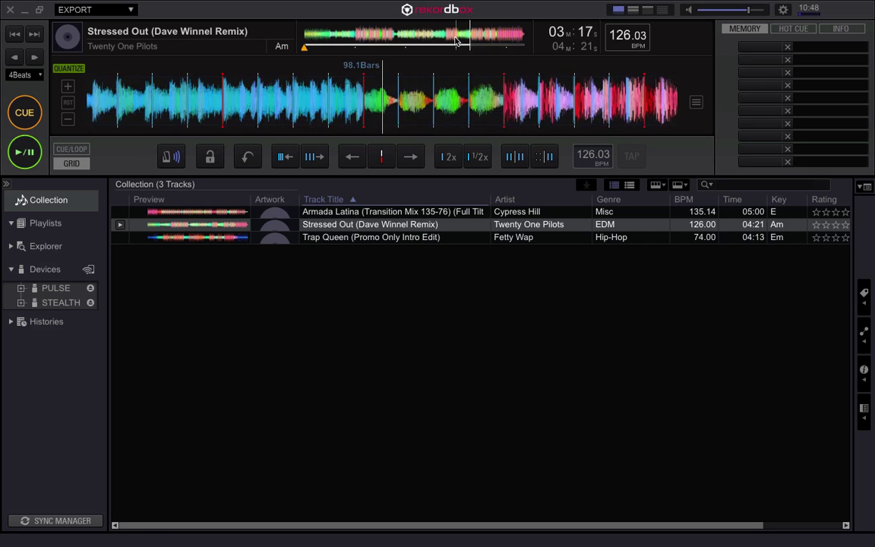
pyautogui.click(391, 38)
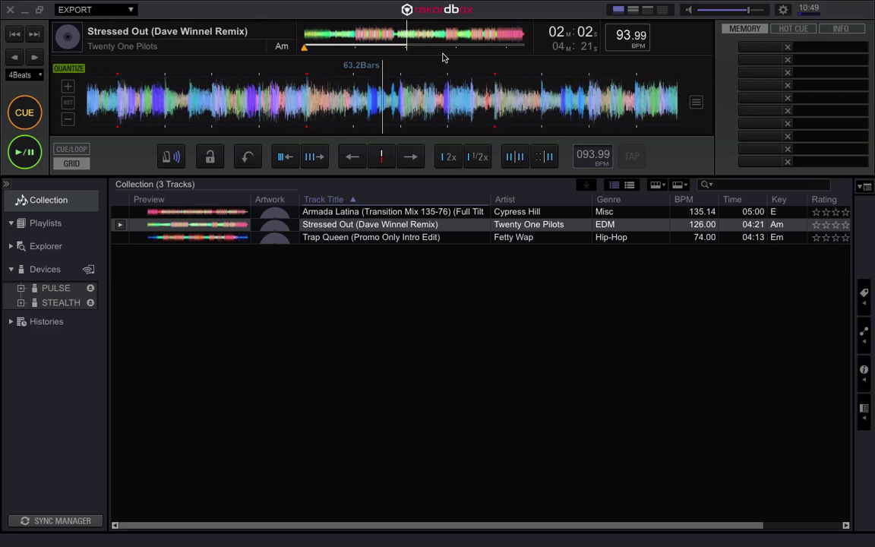
# Lock the track's finished beatgrid against changes, spot-check playback around bar 85, and pause there.
pyautogui.click(210, 158)
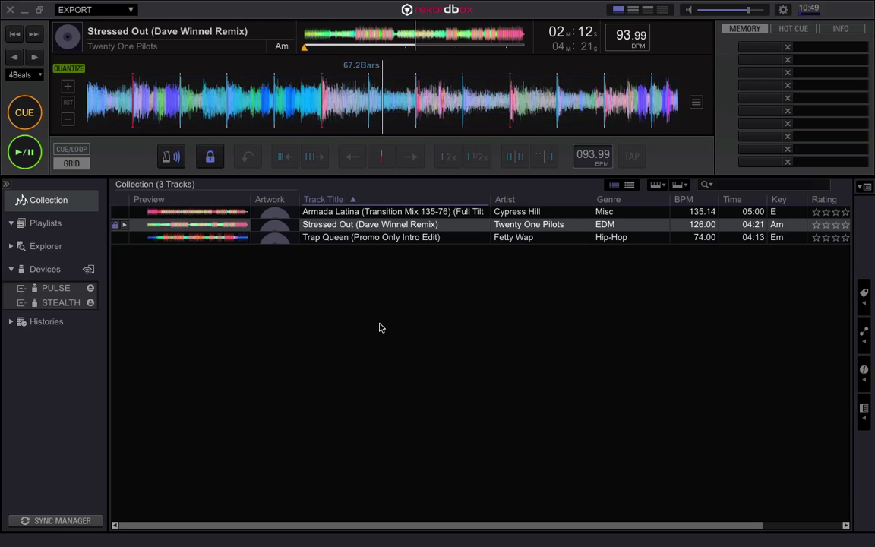
pyautogui.click(209, 157)
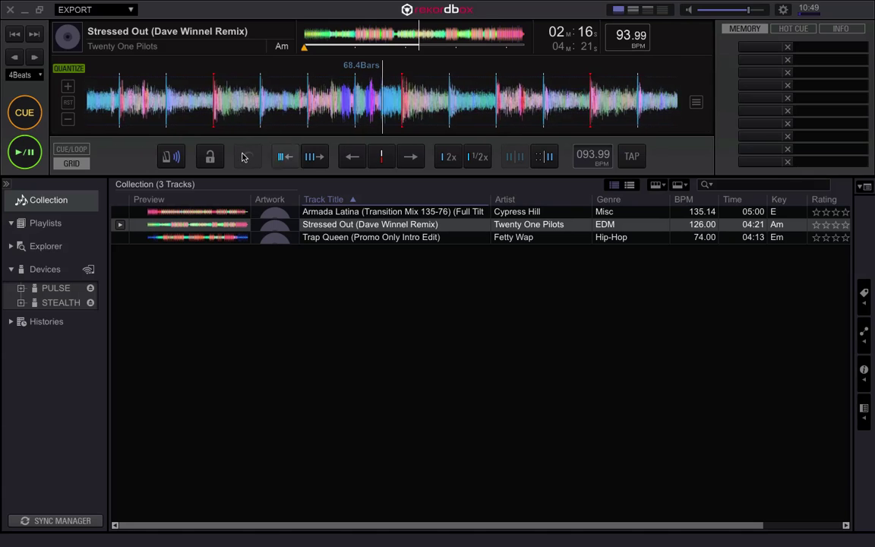
pyautogui.click(209, 157)
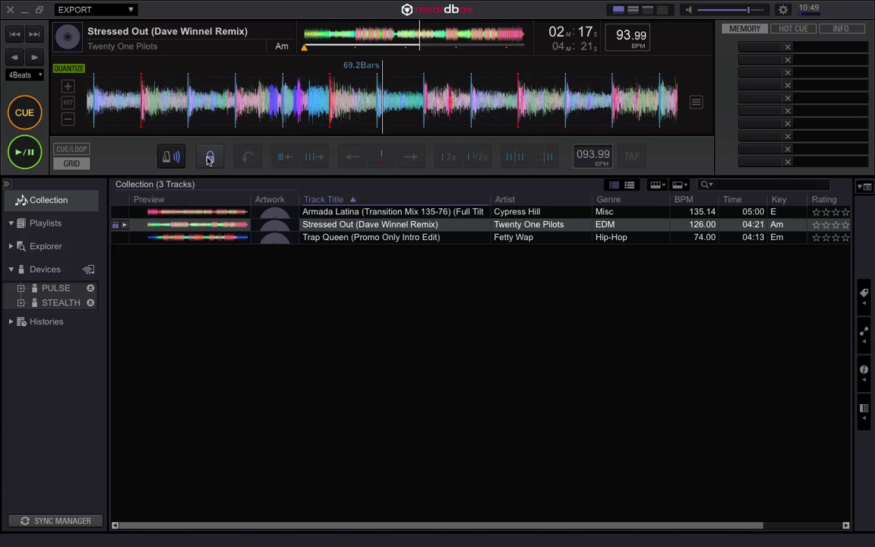
pyautogui.click(437, 38)
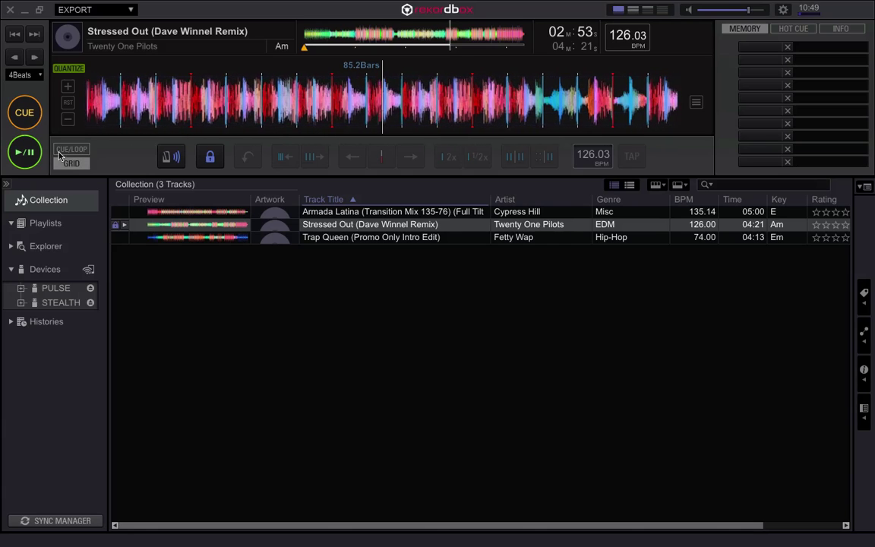
pyautogui.click(32, 153)
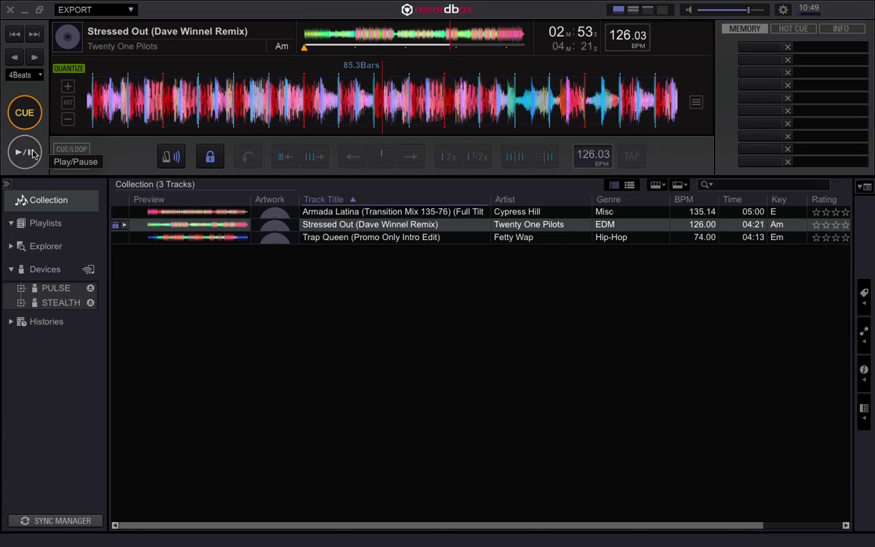